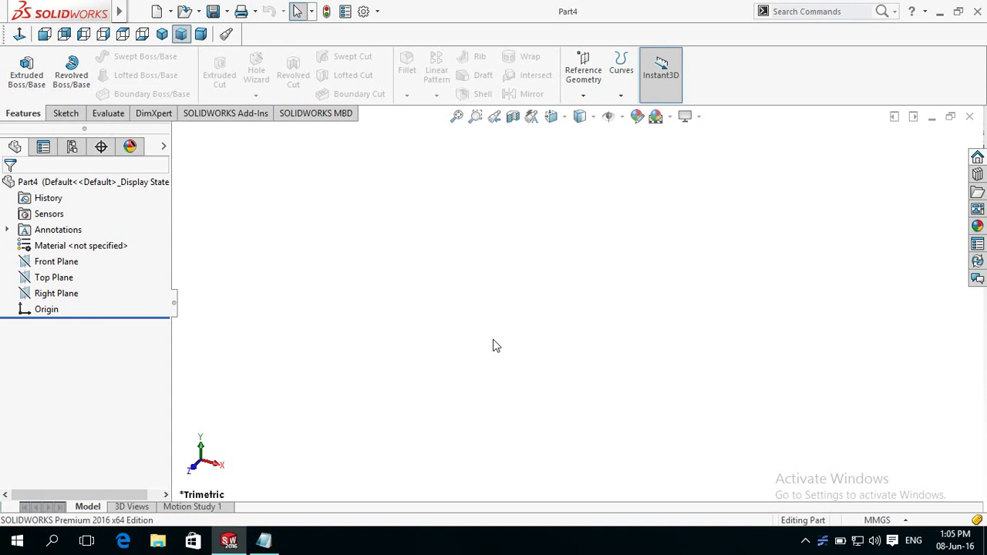
Start a sketch on the Front Plane and draw a circle centred on the origin.
{"action": "left_click", "coordinate": [35, 262]}
{"action": "left_click", "coordinate": [30, 244]}
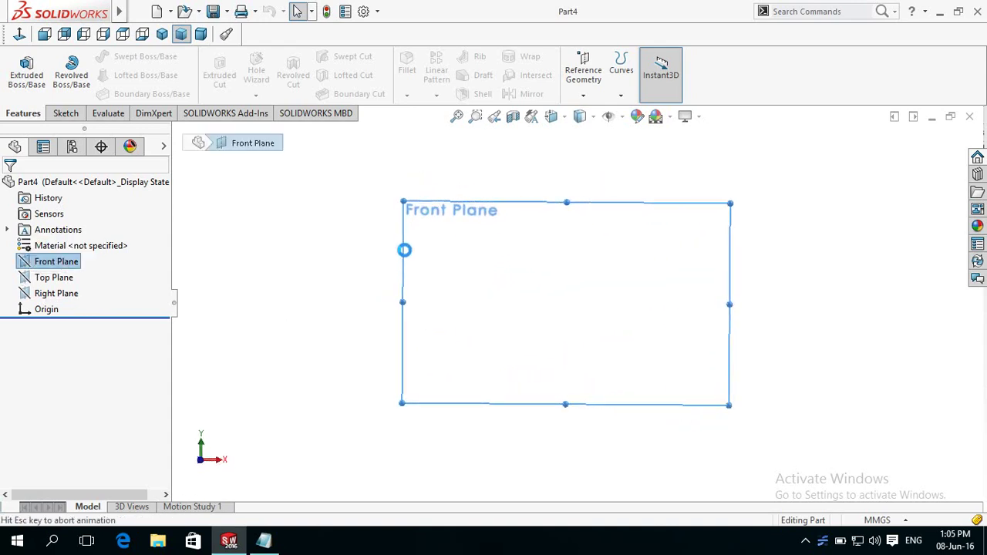
{"action": "left_click", "coordinate": [123, 57]}
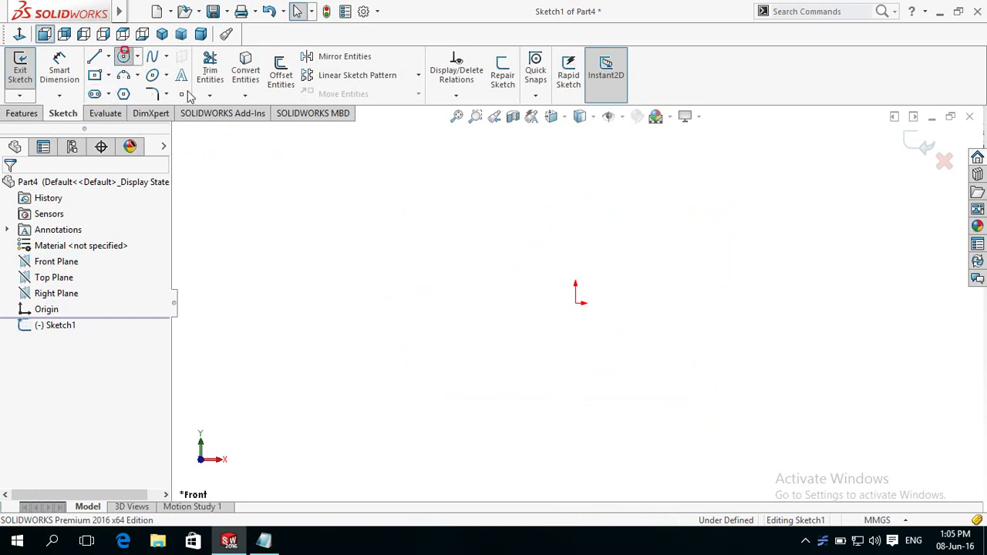
{"action": "left_click", "coordinate": [576, 303]}
{"action": "left_click", "coordinate": [649, 227]}
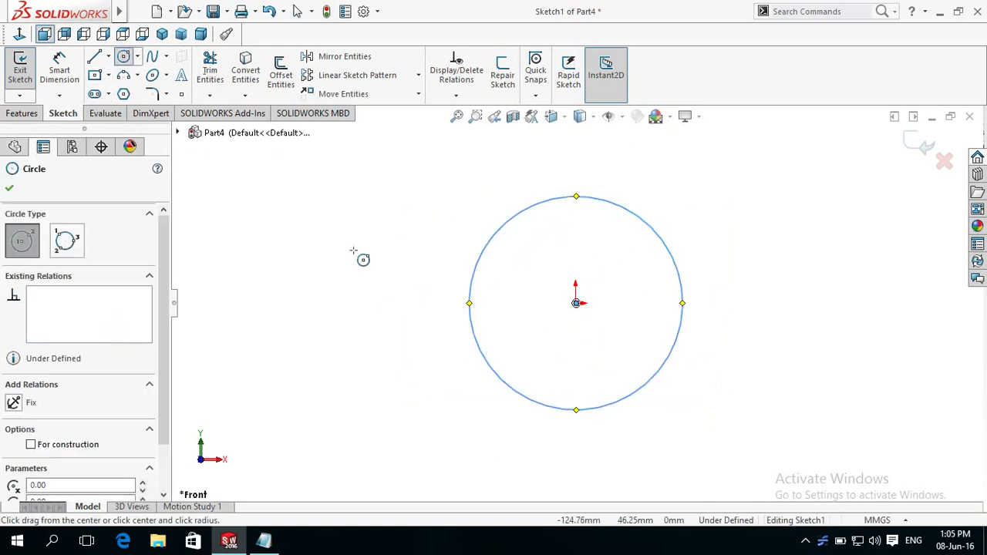
{"action": "right_click_drag", "start_coordinate": [344, 284], "coordinate": [363, 191]}
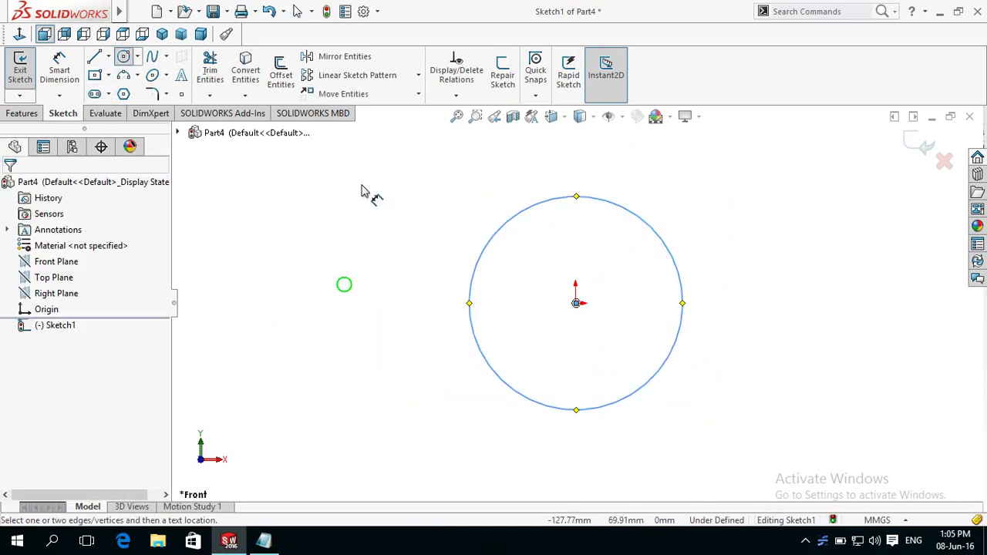
Dimension the circle's diameter to 6 in (152.40 mm).
{"action": "left_click", "coordinate": [492, 370]}
{"action": "left_click", "coordinate": [404, 431]}
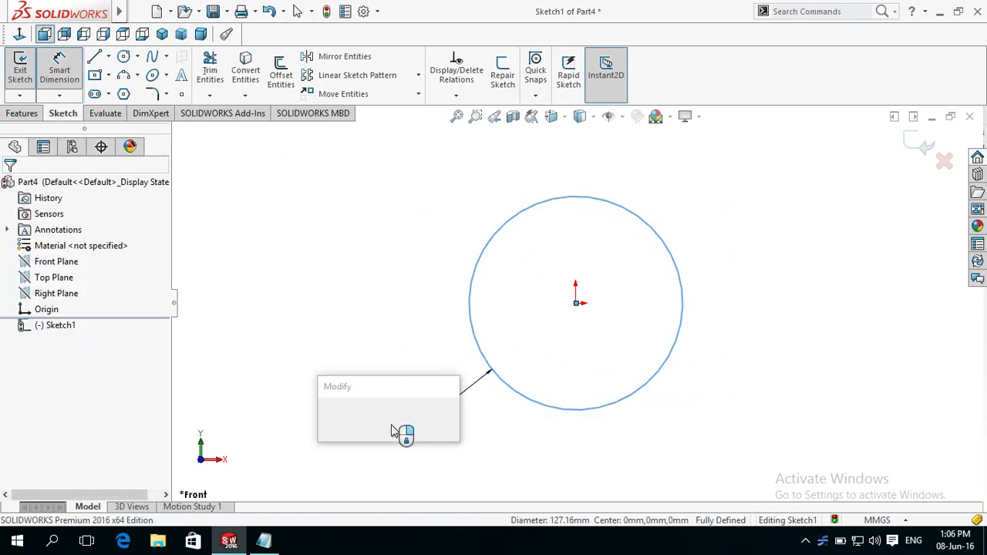
{"action": "type", "text": "6in"}
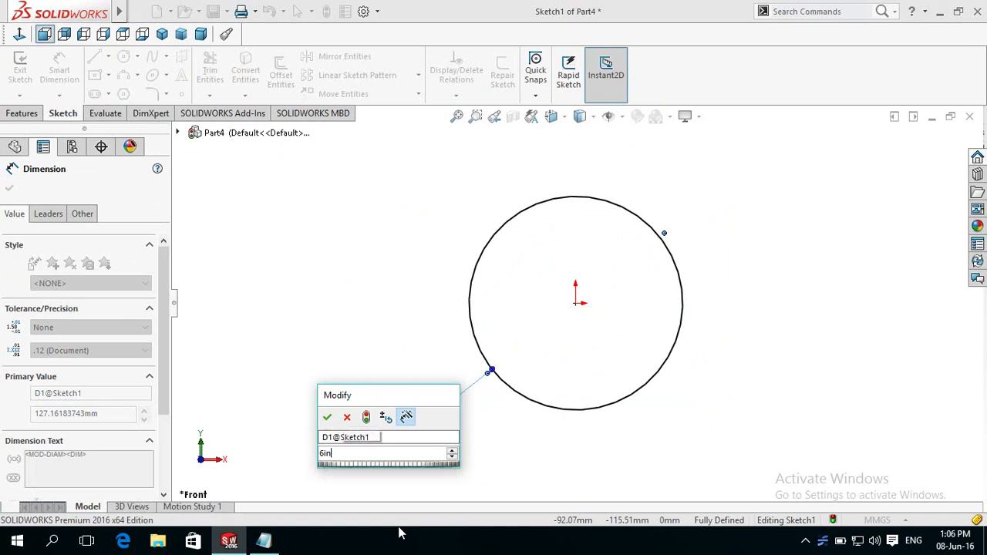
{"action": "key", "text": "Return"}
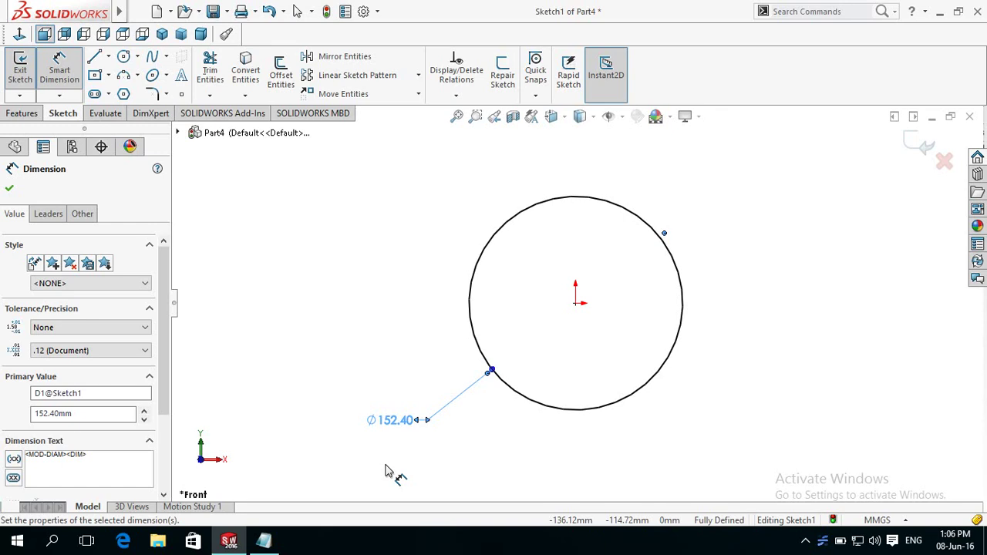
{"action": "left_click", "coordinate": [10, 189]}
Extrude the 6 in circle 1 mm blind into a thin disc.
{"action": "left_click", "coordinate": [22, 113]}
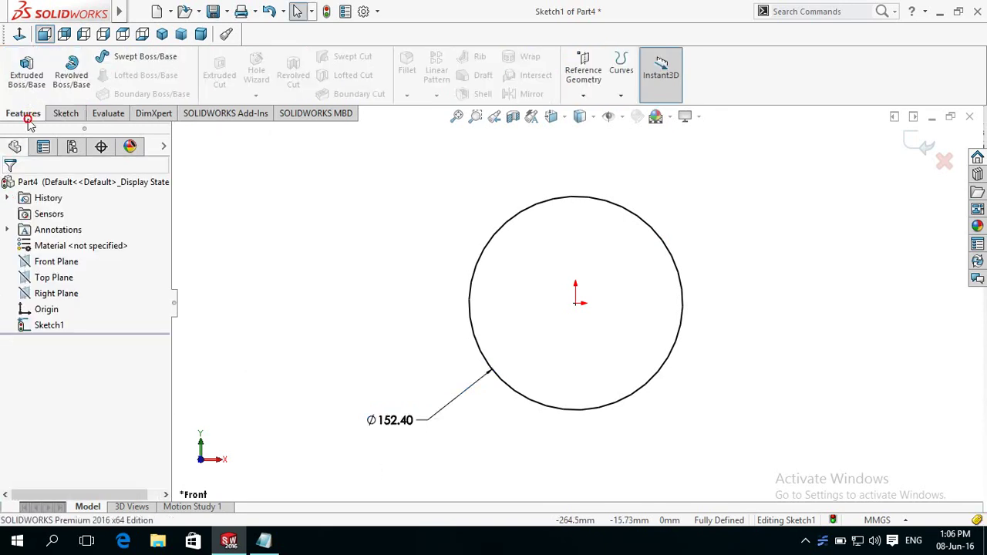
{"action": "left_click", "coordinate": [27, 75]}
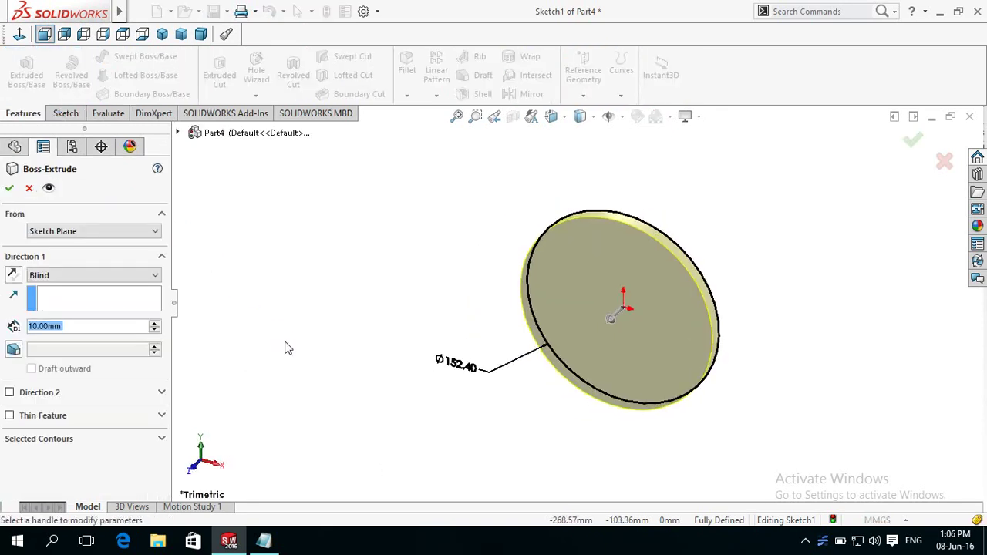
{"action": "type", "text": "1"}
{"action": "left_click", "coordinate": [9, 188]}
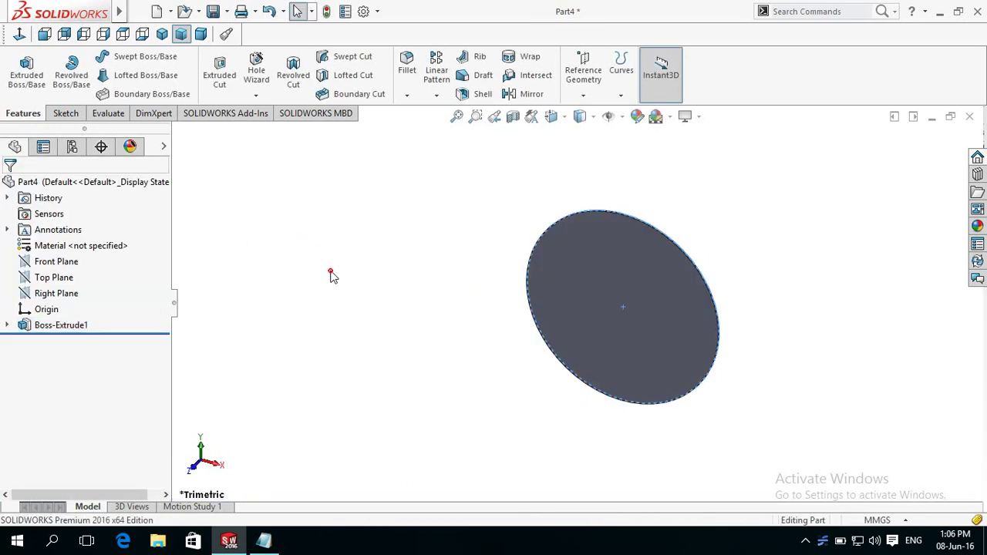
{"action": "left_click", "coordinate": [646, 317]}
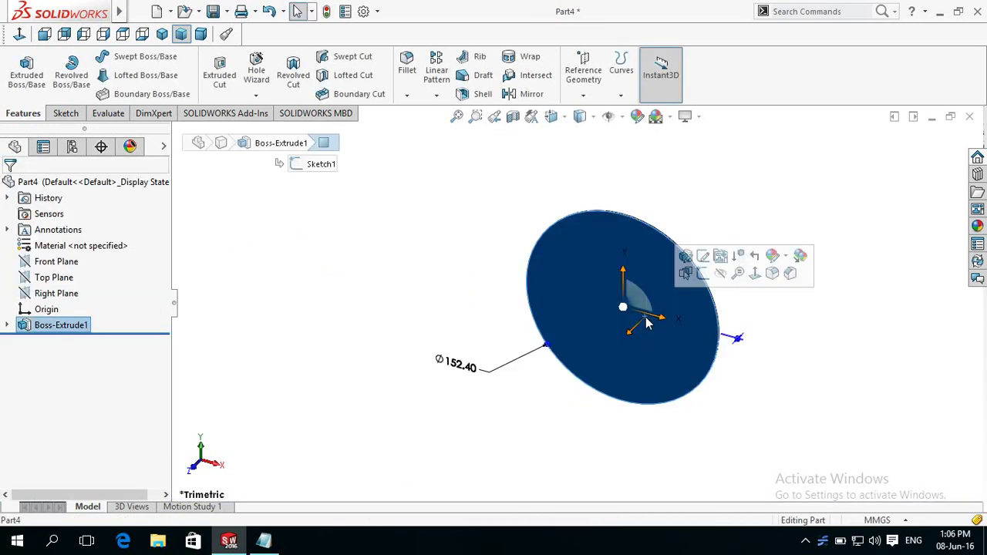
Open a sketch on the disc face and switch the display to wireframe.
{"action": "left_click", "coordinate": [703, 278]}
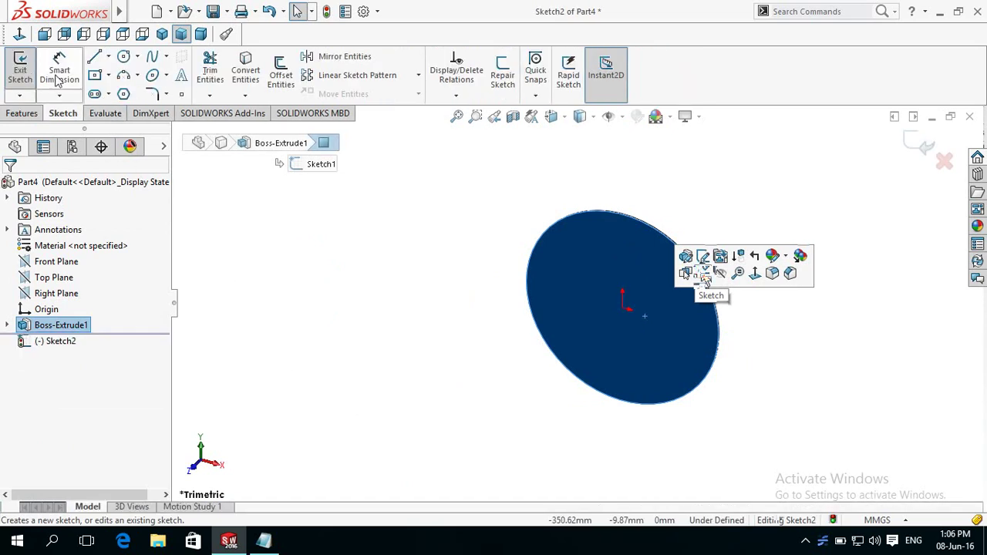
{"action": "left_click", "coordinate": [579, 115]}
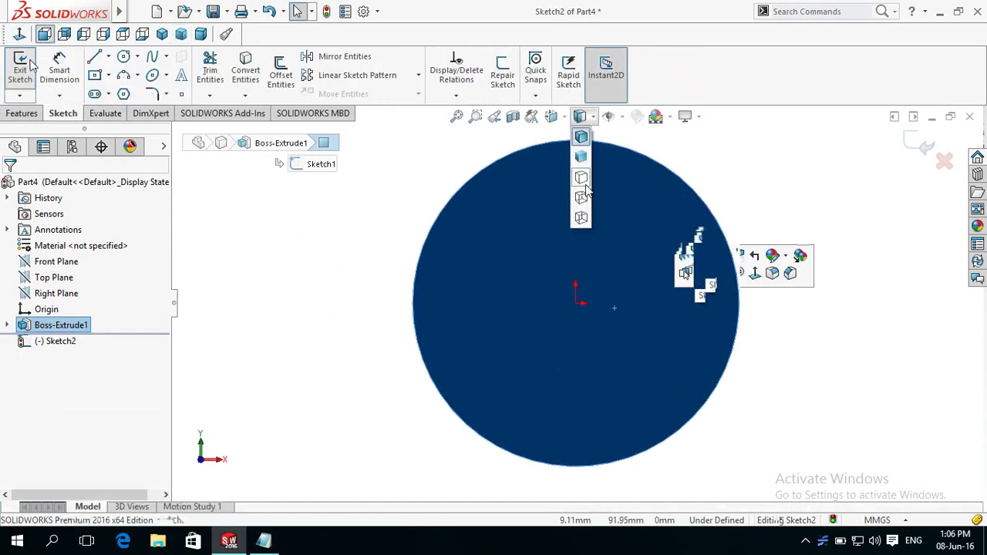
{"action": "left_click", "coordinate": [580, 182]}
{"action": "left_click", "coordinate": [293, 237]}
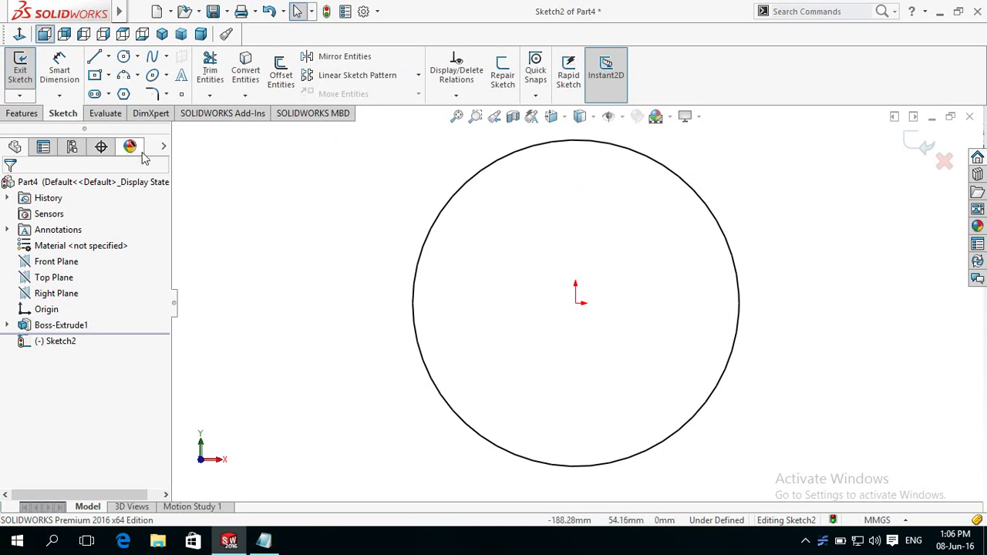
Draw a three-point arc curving from the origin out to the disc's rim.
{"action": "left_click", "coordinate": [126, 75]}
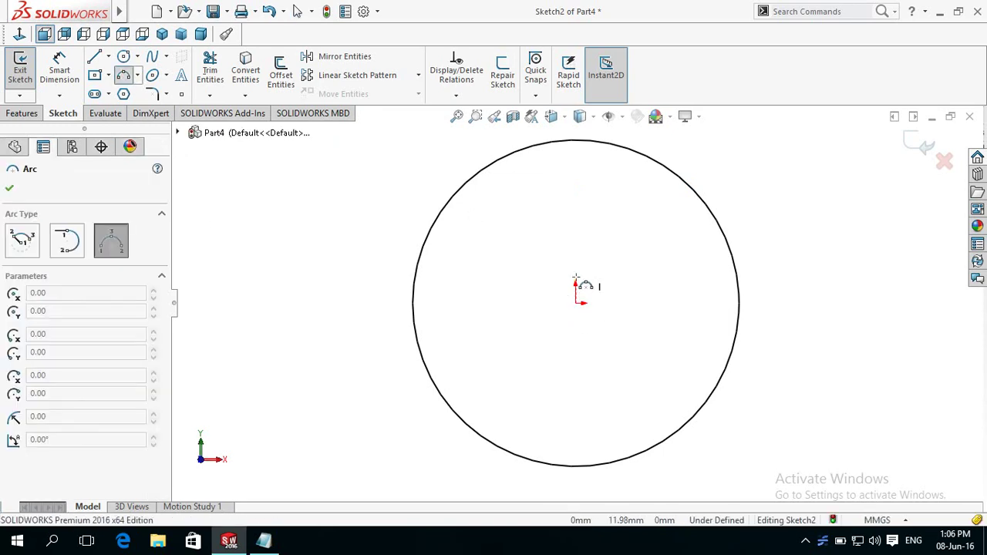
{"action": "left_click", "coordinate": [571, 295]}
{"action": "left_click", "coordinate": [424, 245]}
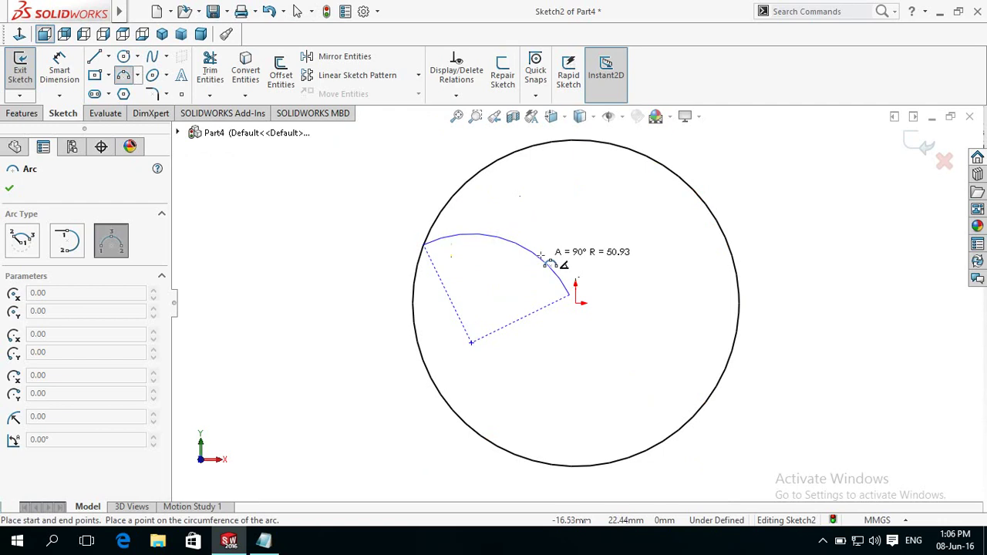
{"action": "left_click", "coordinate": [541, 255]}
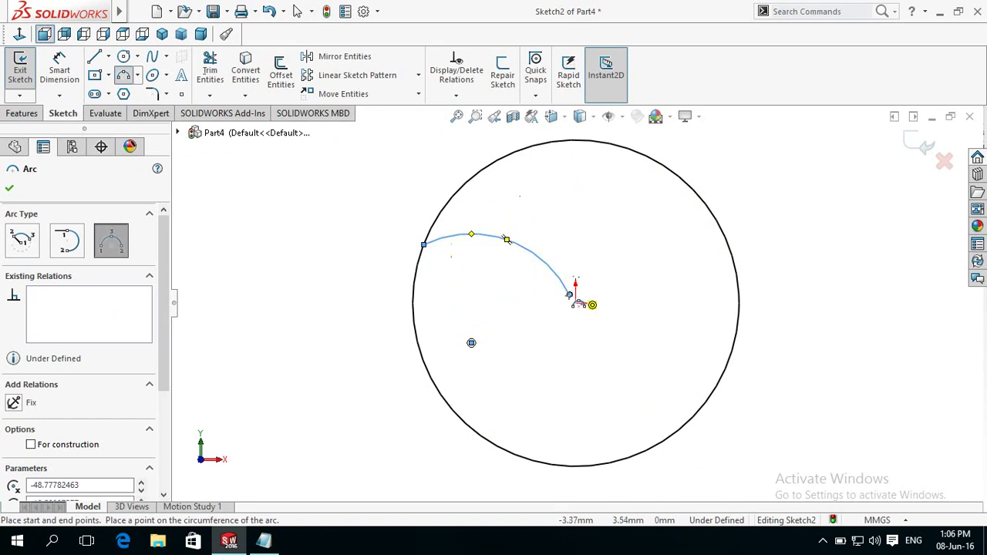
{"action": "left_click", "coordinate": [569, 296]}
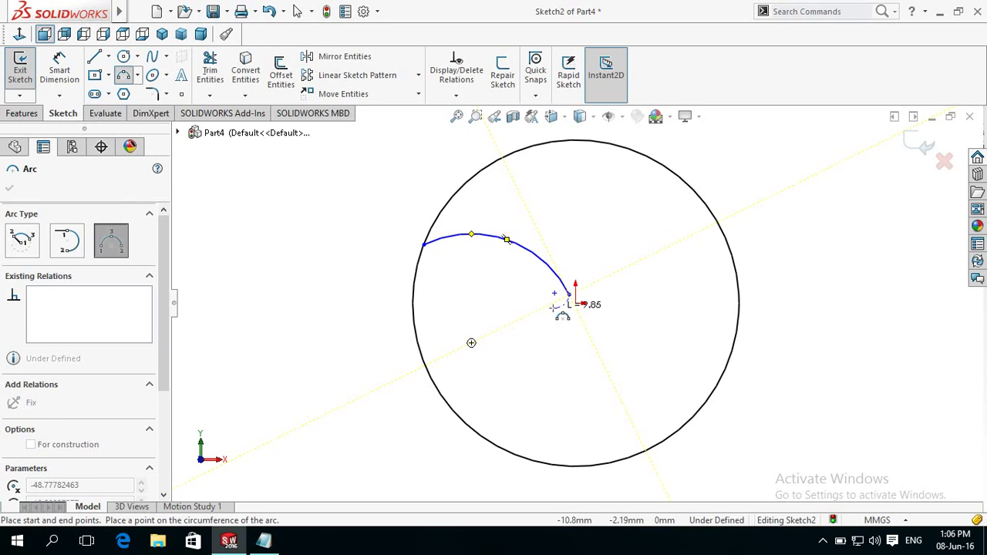
{"action": "scroll", "coordinate": [567, 305], "scroll_direction": "down", "scroll_amount": 3}
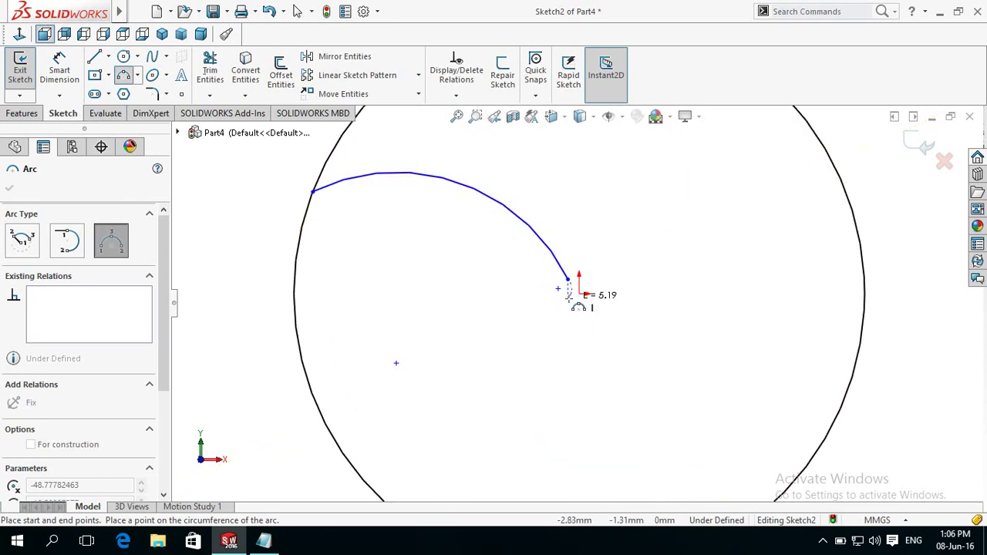
{"action": "key", "text": "Escape"}
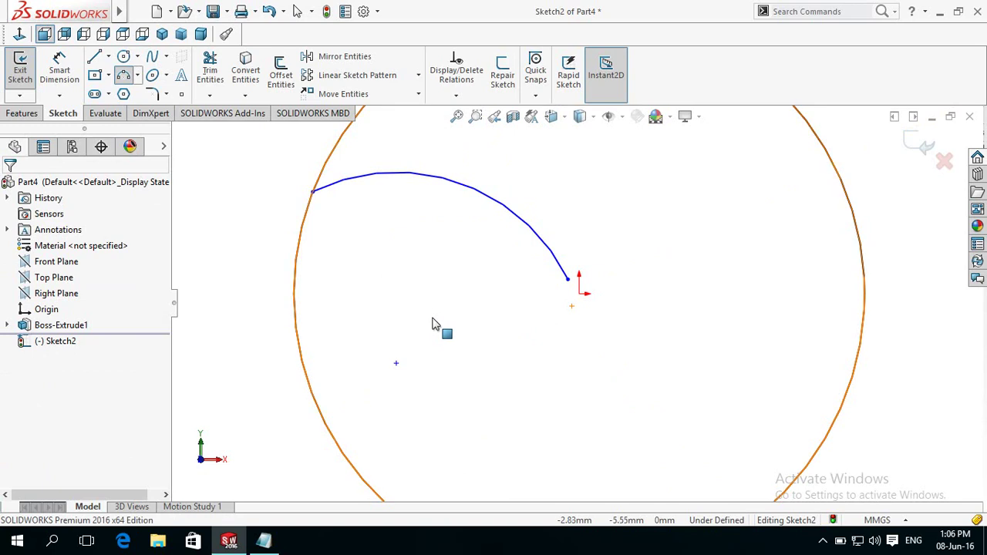
{"action": "scroll", "coordinate": [467, 324], "scroll_direction": "up", "scroll_amount": 5}
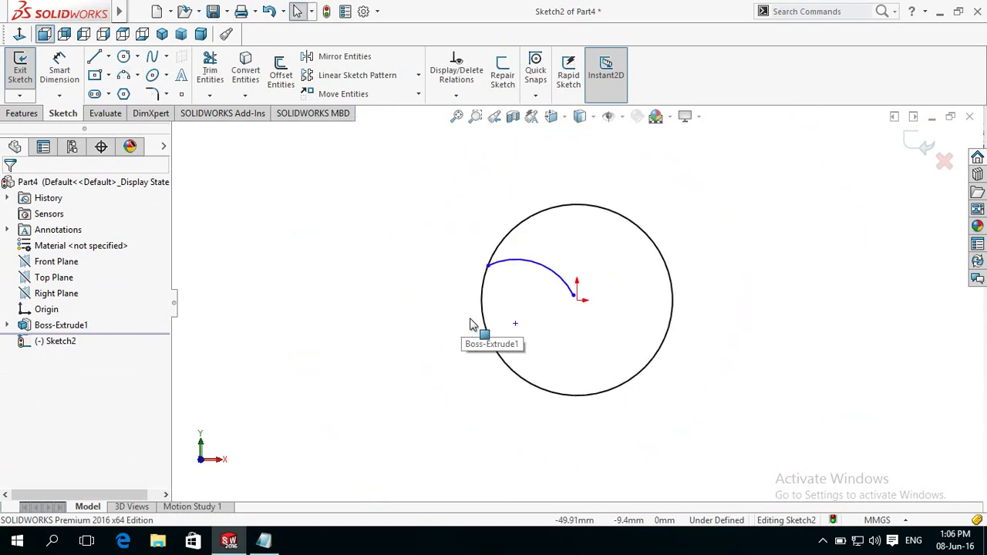
{"action": "middle_click_drag", "start_coordinate": [396, 282], "coordinate": [389, 303]}
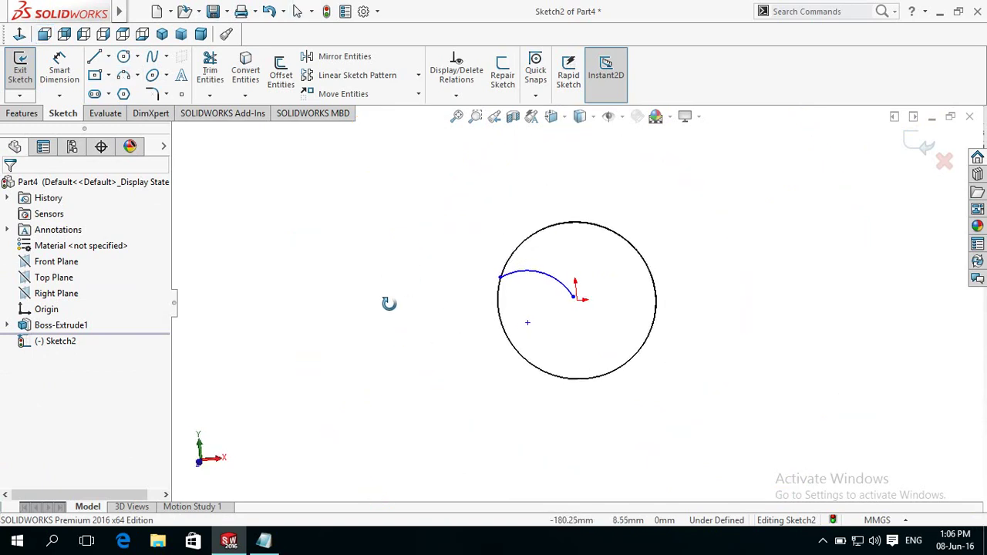
Extrude the arc as a mid-plane thin feature, 2 mm thick and 30 mm deep.
{"action": "left_click", "coordinate": [21, 114]}
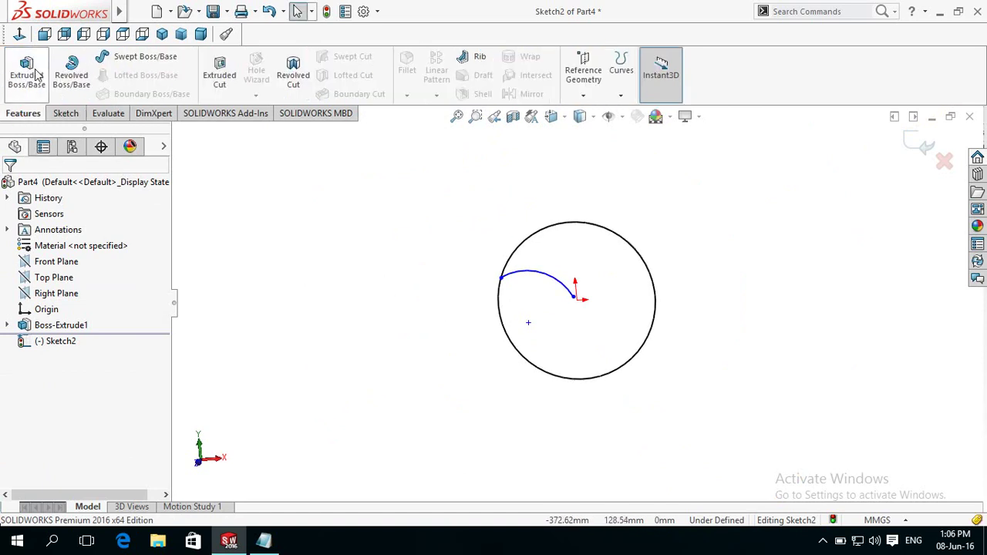
{"action": "left_click", "coordinate": [31, 73]}
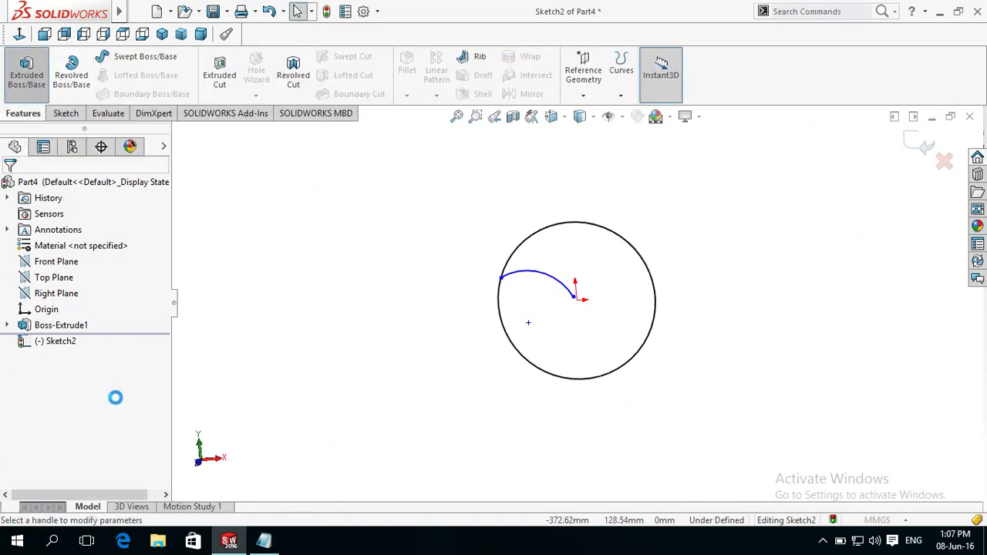
{"action": "left_click", "coordinate": [130, 454]}
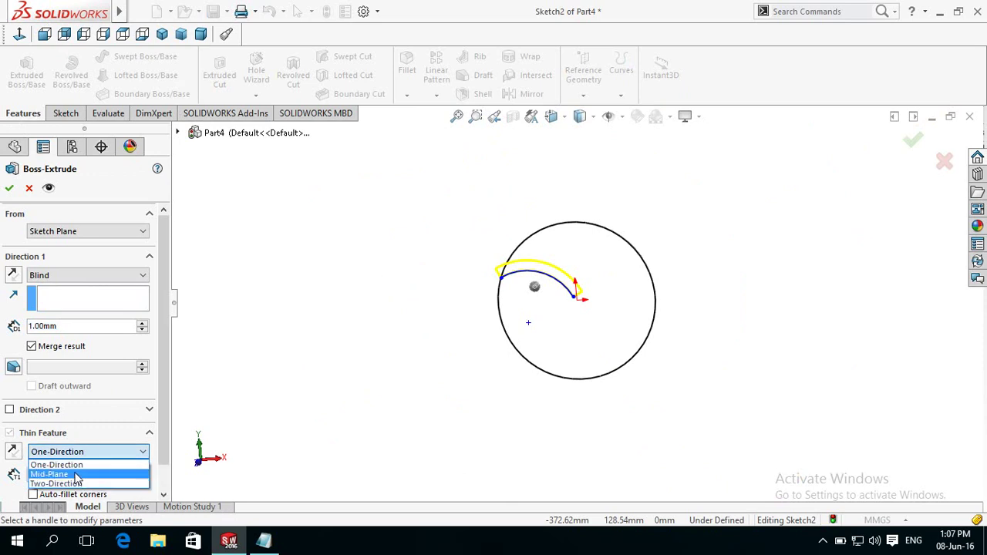
{"action": "left_click", "coordinate": [76, 475]}
{"action": "type", "text": "2"}
{"action": "left_click", "coordinate": [249, 417]}
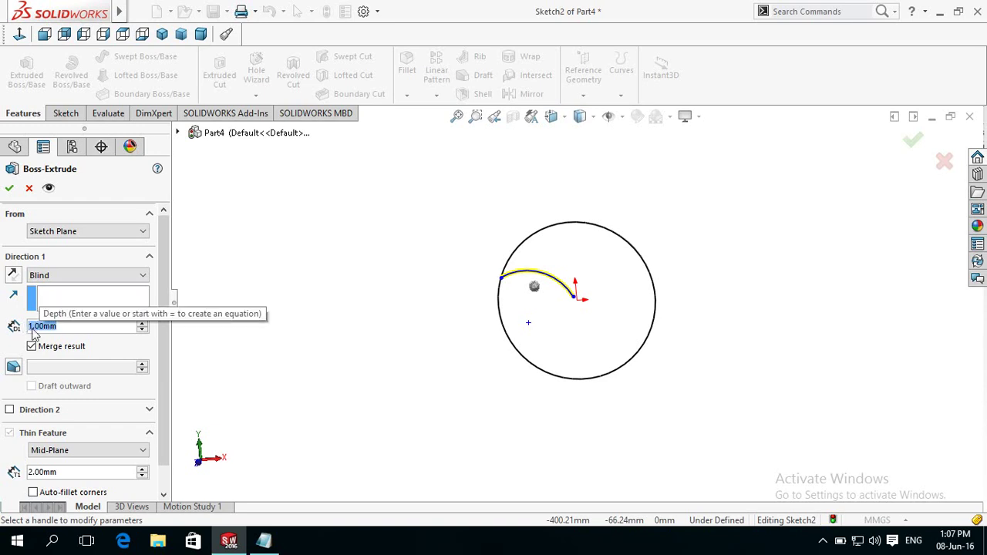
{"action": "type", "text": "30"}
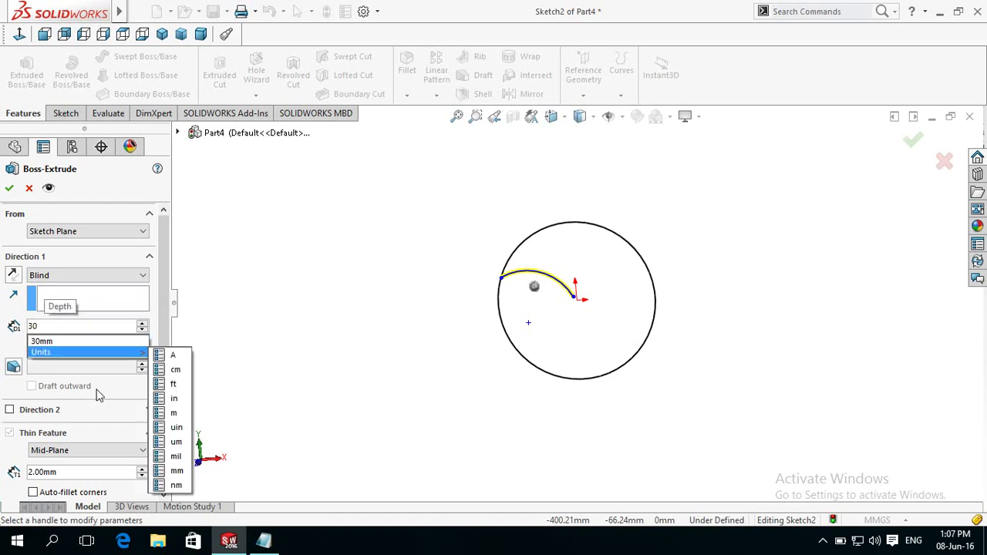
{"action": "left_click", "coordinate": [272, 295]}
{"action": "mouse_move", "coordinate": [346, 357]}
{"action": "middle_mouse_down"}
{"action": "mouse_move", "coordinate": [344, 201]}
{"action": "mouse_move", "coordinate": [401, 331]}
{"action": "mouse_move", "coordinate": [423, 306]}
{"action": "mouse_move", "coordinate": [341, 278]}
{"action": "mouse_move", "coordinate": [294, 308]}
{"action": "middle_mouse_up"}
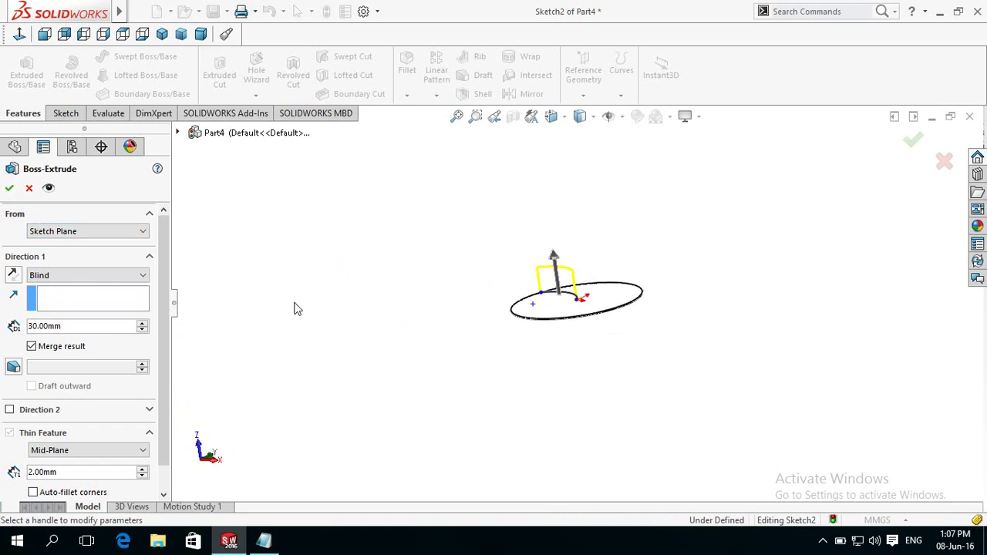
{"action": "left_click", "coordinate": [9, 188]}
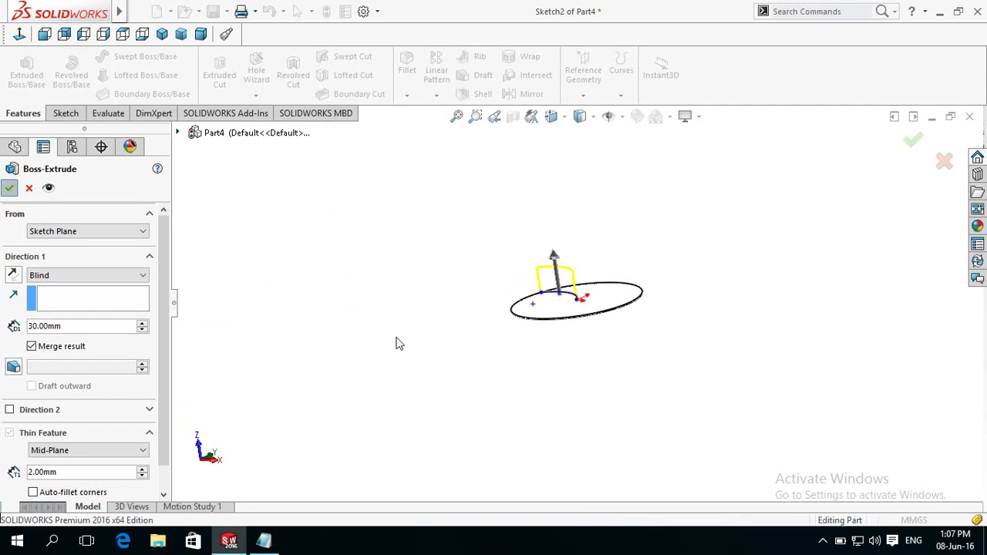
{"action": "middle_click_drag", "start_coordinate": [378, 370], "coordinate": [355, 399]}
{"action": "mouse_move", "coordinate": [366, 362]}
{"action": "middle_mouse_down"}
{"action": "mouse_move", "coordinate": [388, 396]}
{"action": "mouse_move", "coordinate": [369, 379]}
{"action": "middle_mouse_up"}
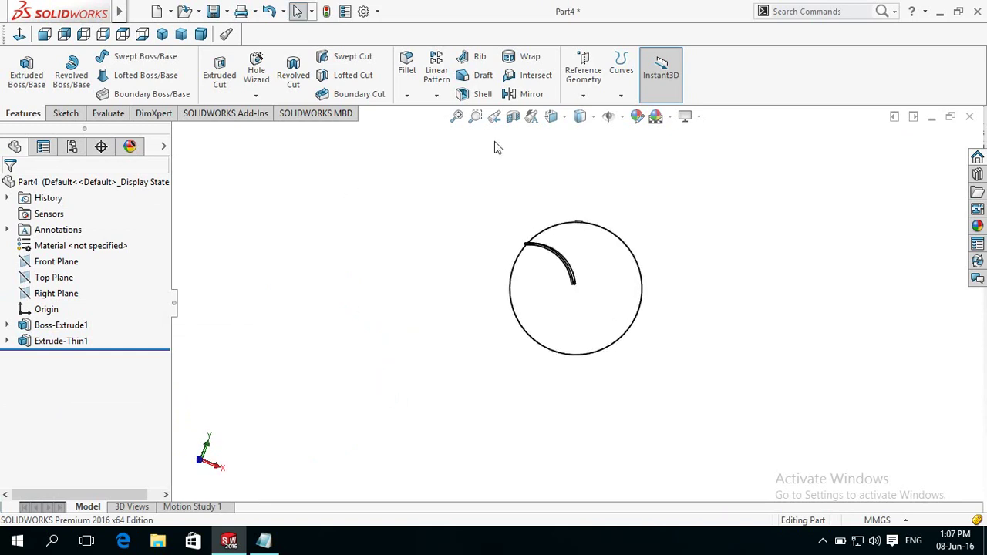
Set up a circular pattern about the disc's circular edge, repeating the curved blade.
{"action": "left_click", "coordinate": [444, 90]}
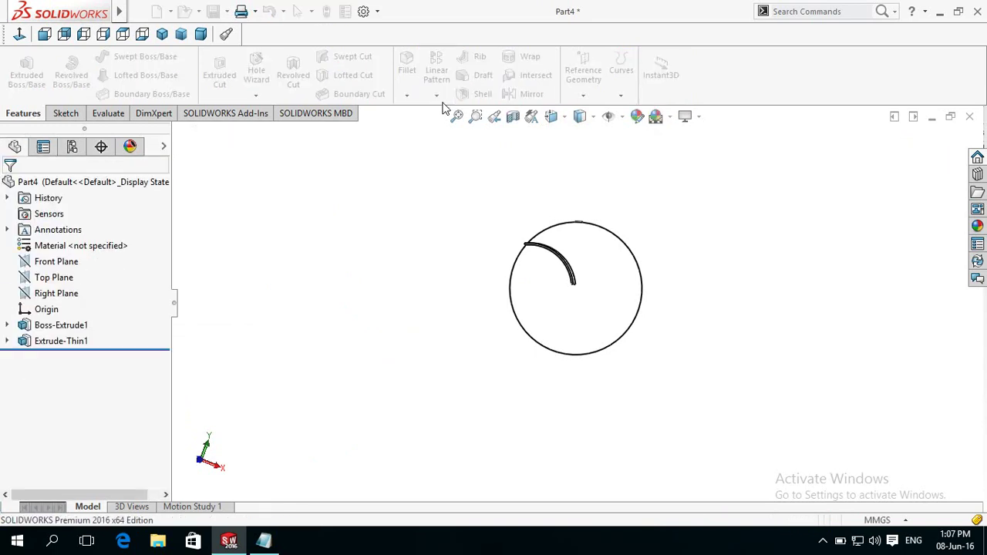
{"action": "left_click", "coordinate": [436, 94]}
{"action": "left_click", "coordinate": [453, 131]}
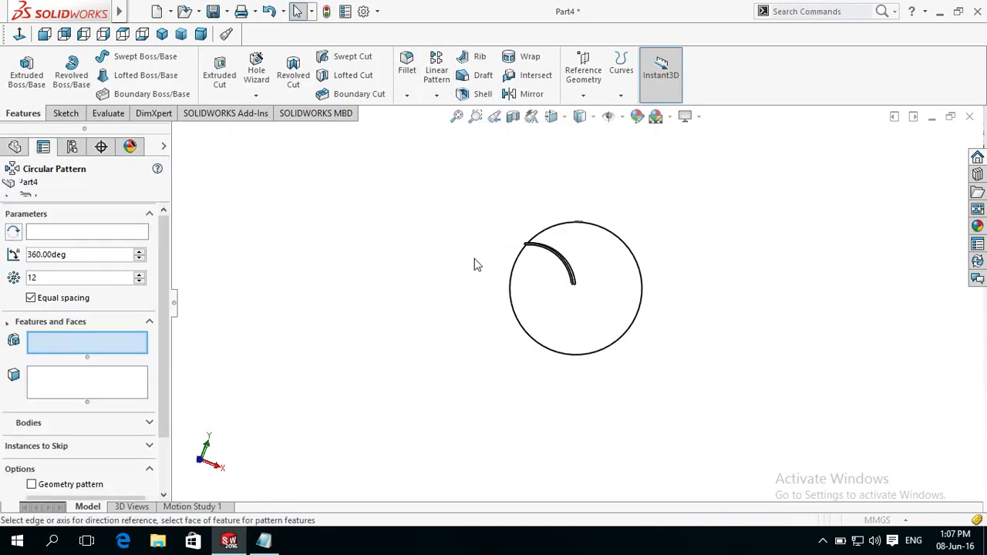
{"action": "left_click", "coordinate": [80, 235]}
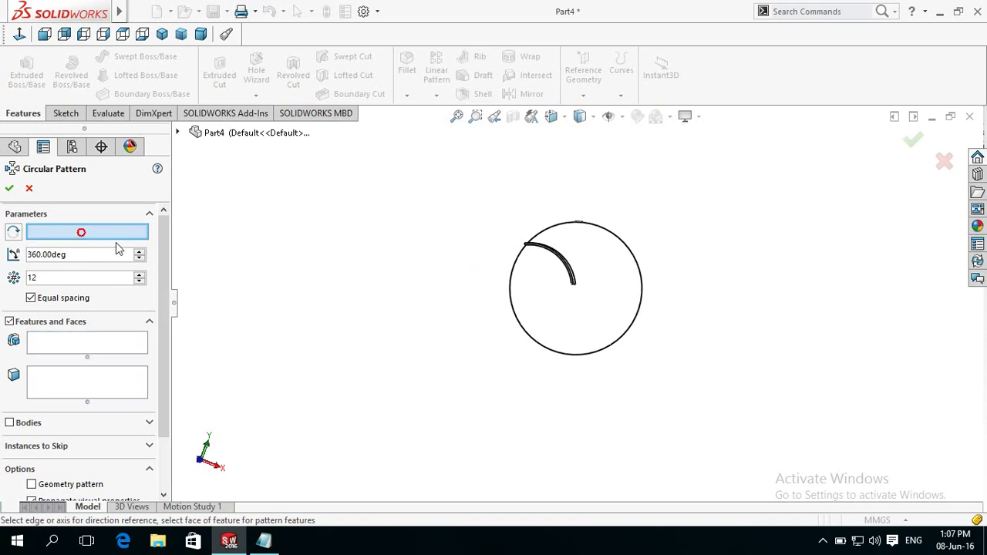
{"action": "left_click", "coordinate": [543, 346]}
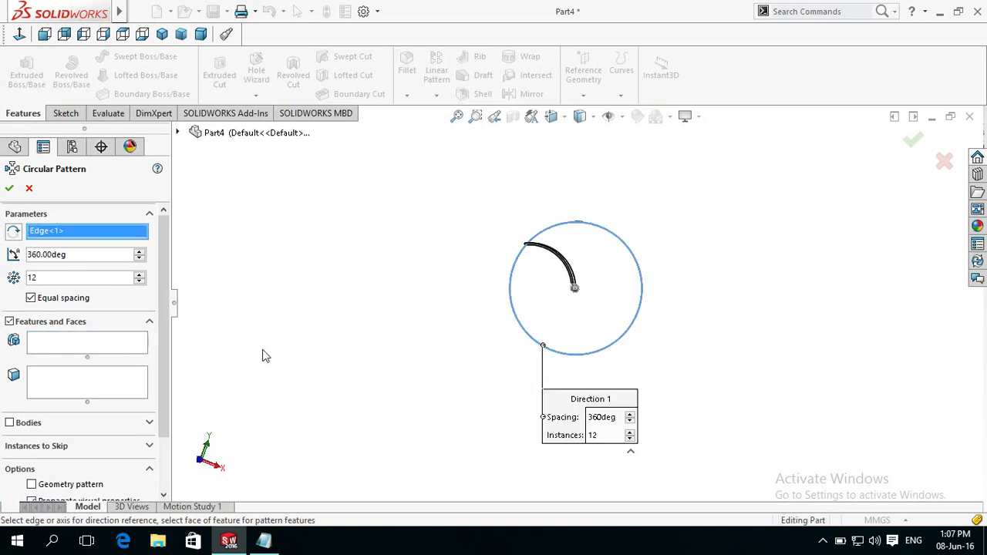
{"action": "left_click", "coordinate": [72, 339]}
{"action": "mouse_move", "coordinate": [474, 265]}
{"action": "middle_mouse_down"}
{"action": "mouse_move", "coordinate": [419, 280]}
{"action": "mouse_move", "coordinate": [537, 225]}
{"action": "middle_mouse_up"}
{"action": "left_click", "coordinate": [552, 269]}
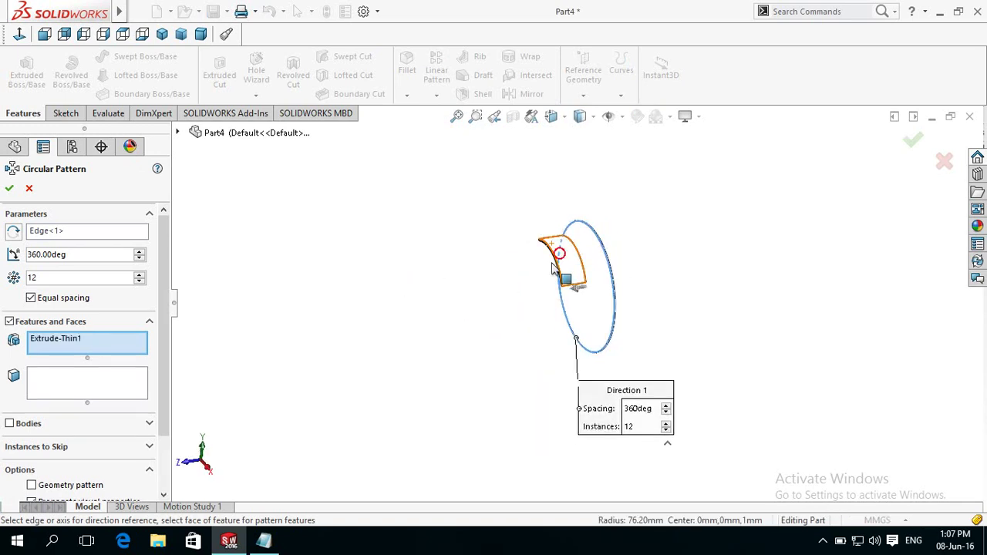
Set the pattern to 6 instances over 360° in shaded view and confirm it.
{"action": "mouse_move", "coordinate": [384, 336]}
{"action": "middle_mouse_down"}
{"action": "mouse_move", "coordinate": [414, 342]}
{"action": "mouse_move", "coordinate": [341, 276]}
{"action": "middle_mouse_up"}
{"action": "scroll", "coordinate": [425, 273], "scroll_direction": "down", "scroll_amount": 1}
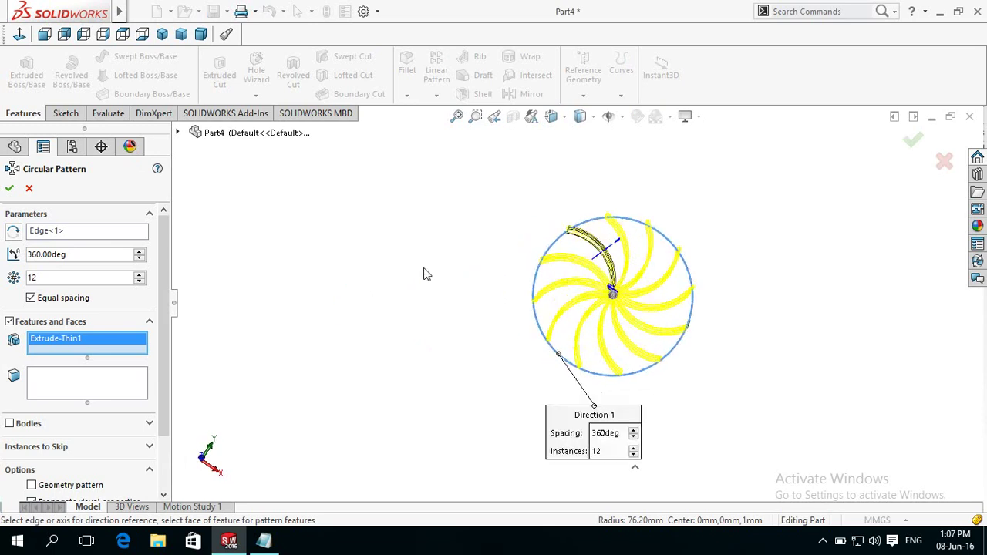
{"action": "scroll", "coordinate": [425, 273], "scroll_direction": "down", "scroll_amount": 1}
{"action": "left_click", "coordinate": [590, 116]}
{"action": "left_click", "coordinate": [582, 158]}
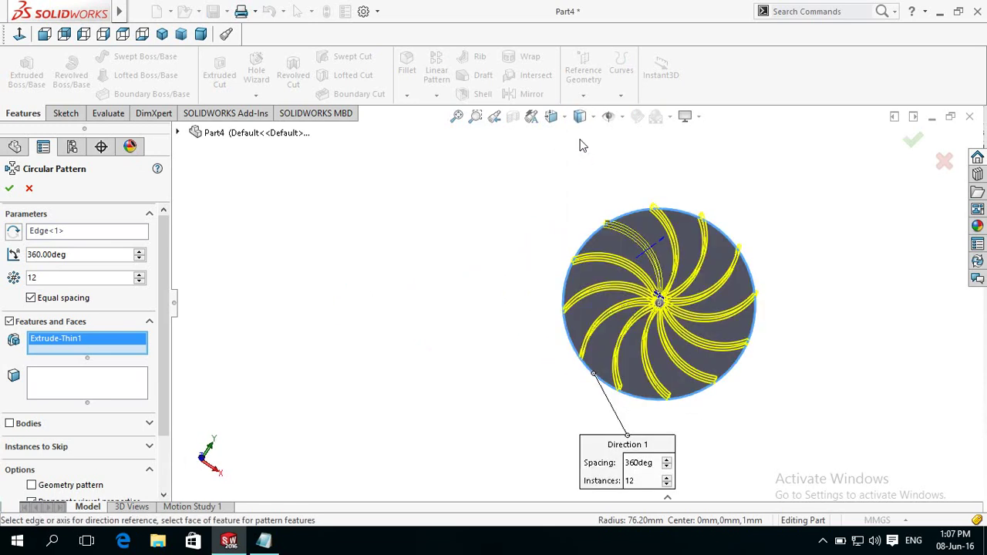
{"action": "middle_click_drag", "start_coordinate": [454, 342], "coordinate": [452, 370]}
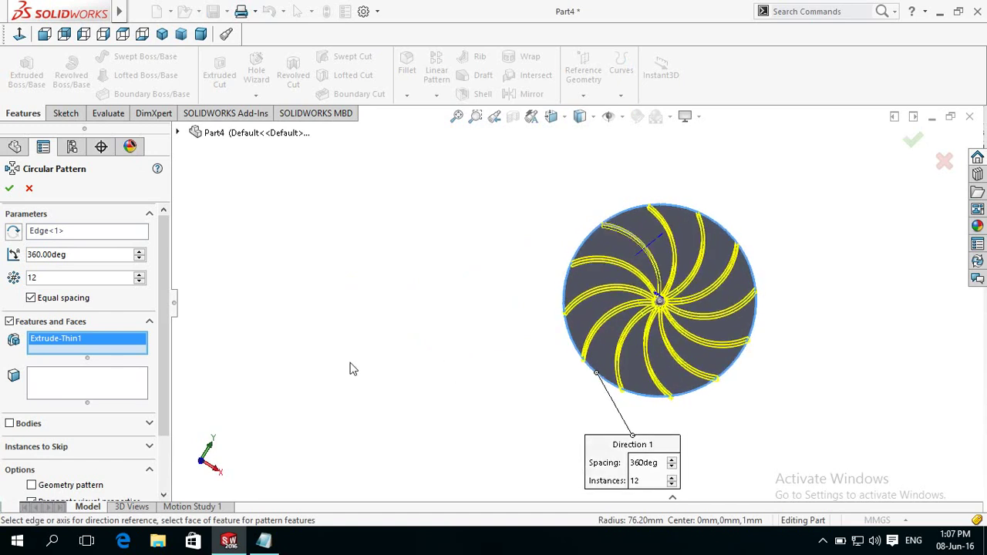
{"action": "key", "text": "BackSpace"}
{"action": "key", "text": "BackSpace"}
{"action": "type", "text": "6"}
{"action": "middle_click_drag", "start_coordinate": [377, 389], "coordinate": [372, 388]}
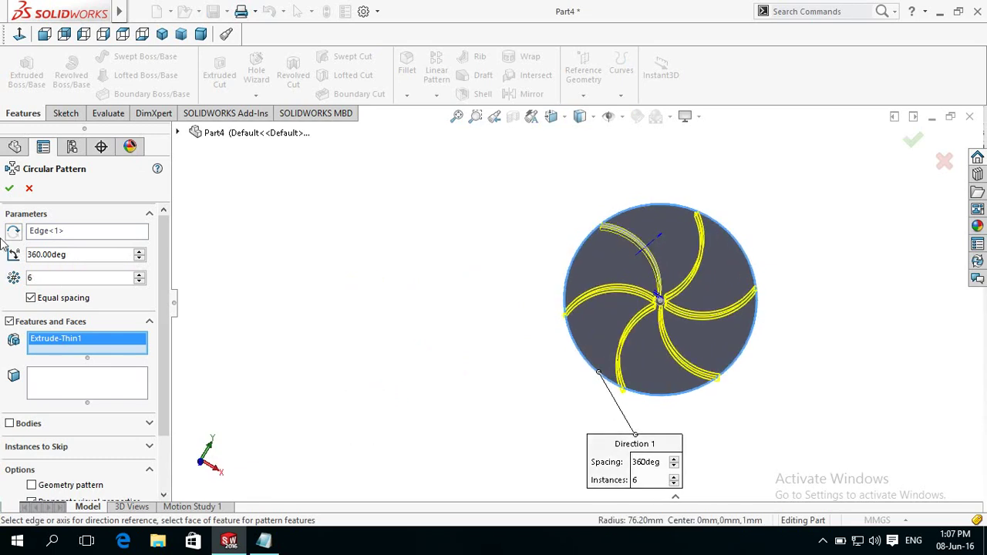
{"action": "left_click", "coordinate": [405, 355]}
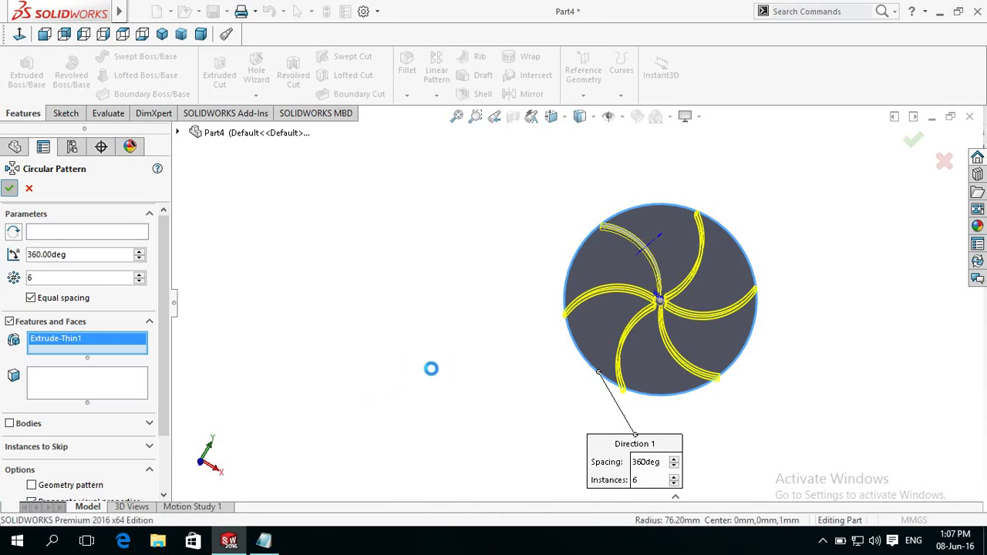
{"action": "key", "text": "Return"}
Orbit the impeller and switch its display to Shaded With Edges.
{"action": "mouse_move", "coordinate": [452, 385]}
{"action": "middle_mouse_down"}
{"action": "mouse_move", "coordinate": [440, 285]}
{"action": "mouse_move", "coordinate": [383, 258]}
{"action": "mouse_move", "coordinate": [346, 304]}
{"action": "mouse_move", "coordinate": [337, 360]}
{"action": "mouse_move", "coordinate": [404, 434]}
{"action": "mouse_move", "coordinate": [402, 371]}
{"action": "middle_mouse_up"}
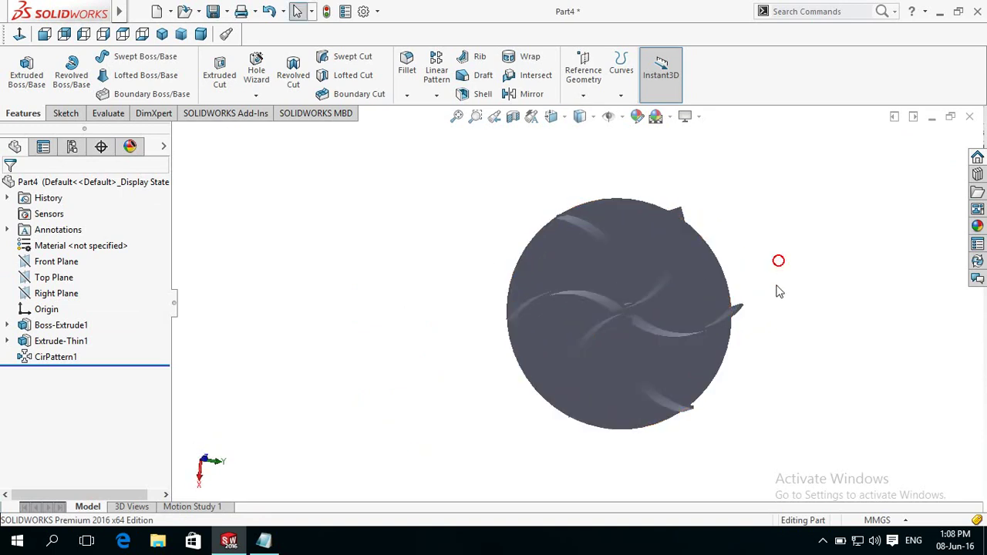
{"action": "scroll", "coordinate": [777, 305], "scroll_direction": "down", "scroll_amount": 3}
{"action": "middle_click_drag", "start_coordinate": [747, 287], "coordinate": [710, 310]}
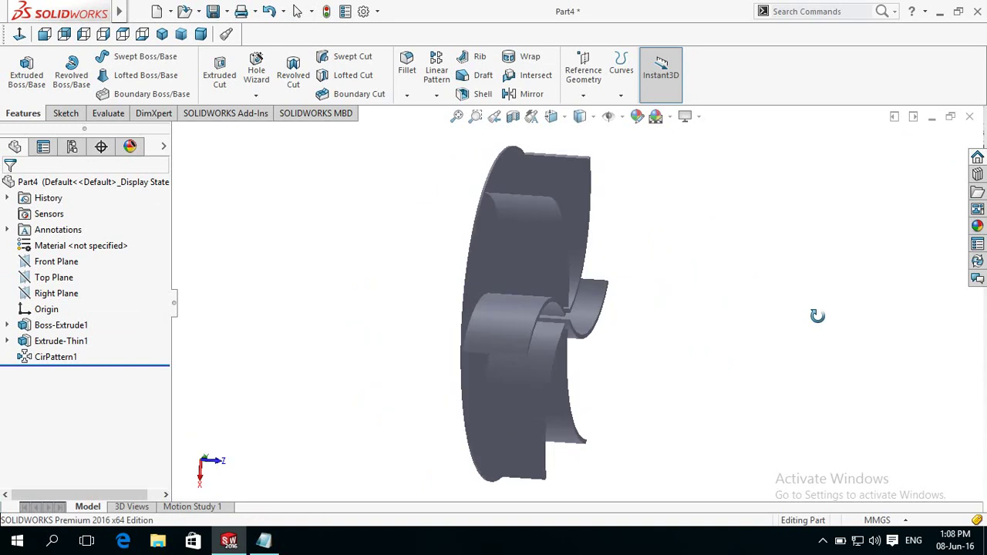
{"action": "left_click", "coordinate": [580, 116]}
{"action": "left_click", "coordinate": [583, 134]}
{"action": "mouse_move", "coordinate": [781, 262]}
{"action": "middle_mouse_down"}
{"action": "mouse_move", "coordinate": [786, 319]}
{"action": "mouse_move", "coordinate": [671, 429]}
{"action": "mouse_move", "coordinate": [701, 453]}
{"action": "middle_mouse_up"}
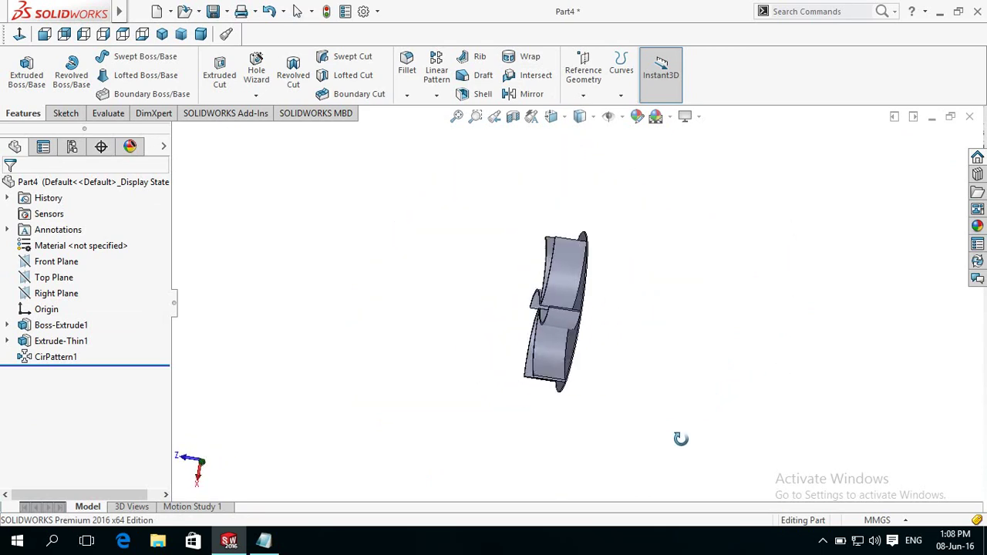
{"action": "mouse_move", "coordinate": [412, 347]}
{"action": "middle_mouse_down"}
{"action": "mouse_move", "coordinate": [407, 353]}
{"action": "mouse_move", "coordinate": [400, 310]}
{"action": "middle_mouse_up"}
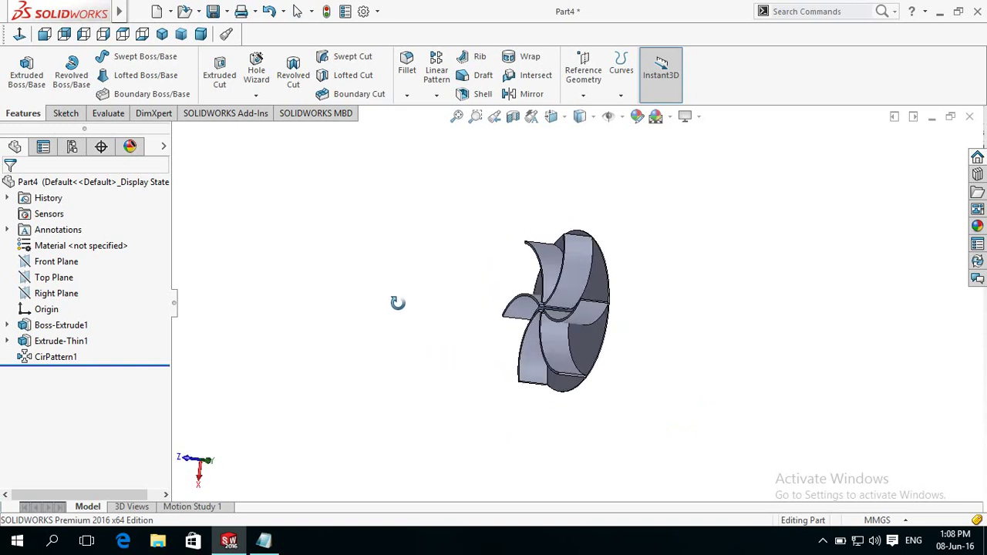
{"action": "scroll", "coordinate": [463, 262], "scroll_direction": "down", "scroll_amount": 3}
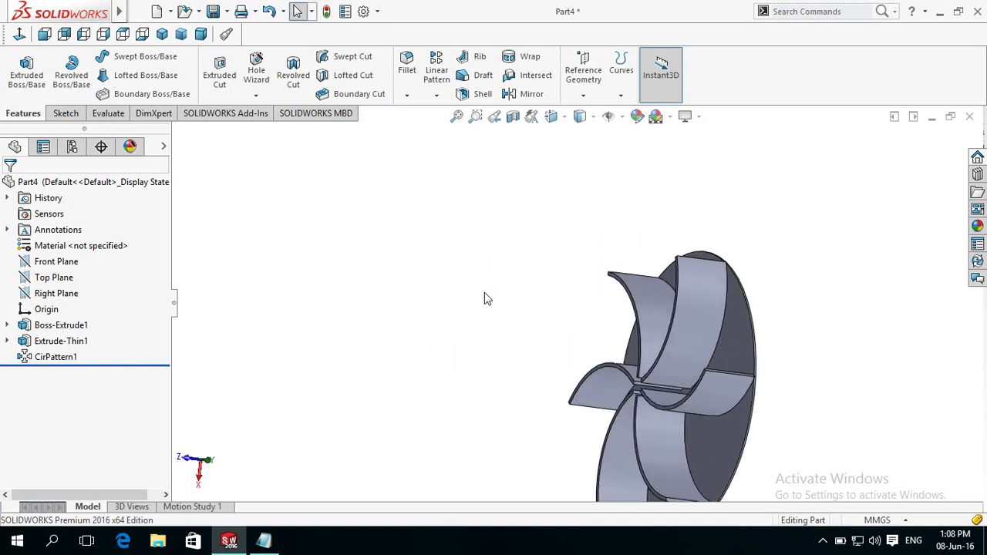
{"action": "scroll", "coordinate": [482, 347], "scroll_direction": "up", "scroll_amount": 2}
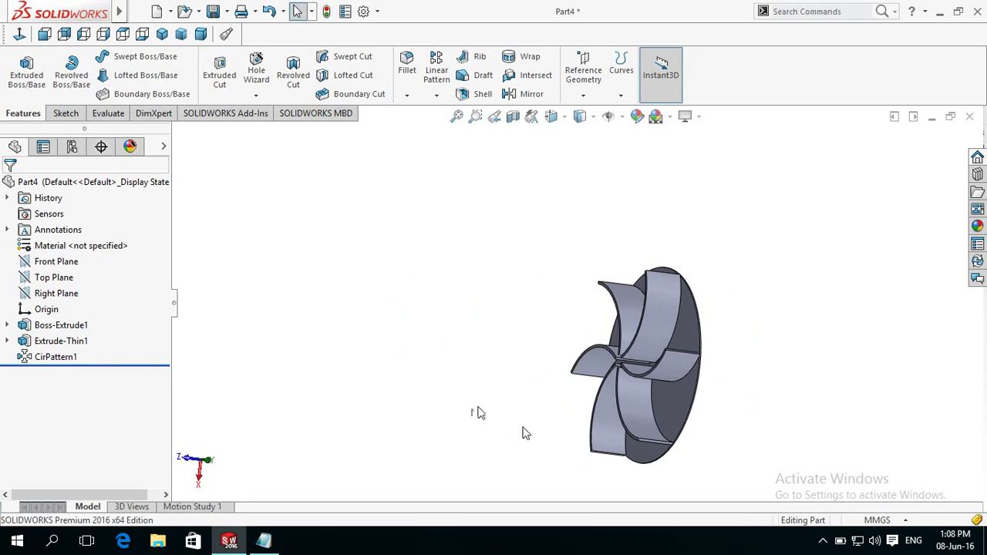
{"action": "left_click", "coordinate": [28, 278]}
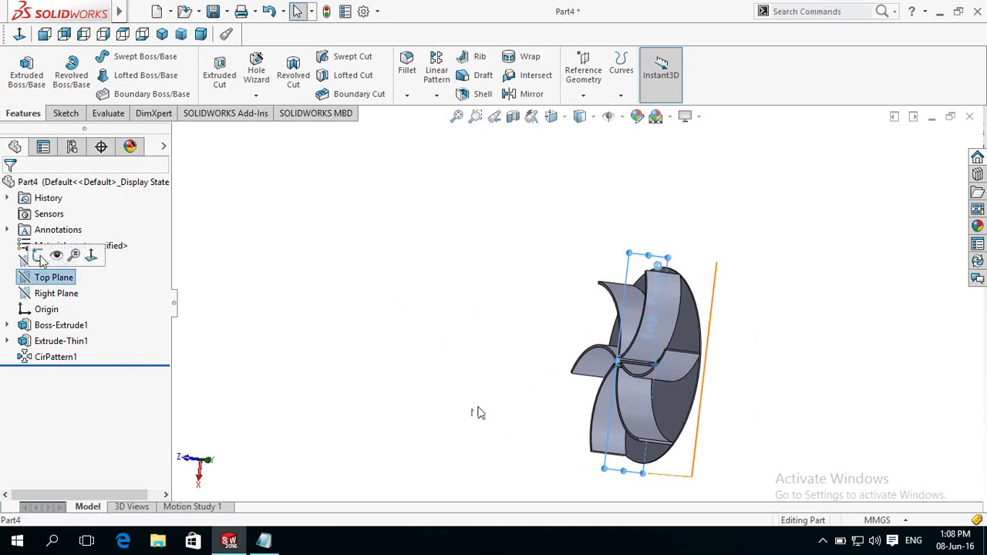
Open a sketch on the Top Plane and view it normal to the plane.
{"action": "left_click", "coordinate": [38, 256]}
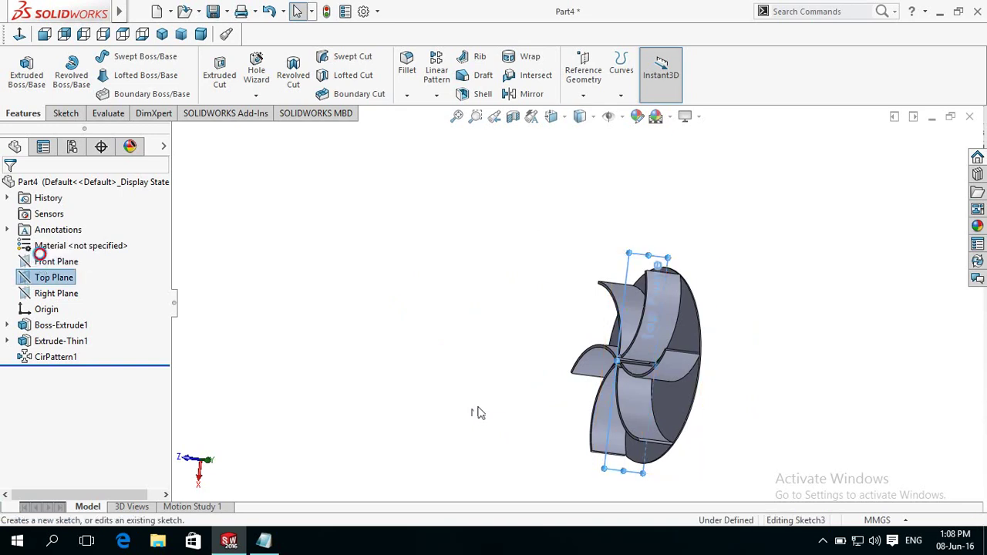
{"action": "left_click", "coordinate": [19, 36]}
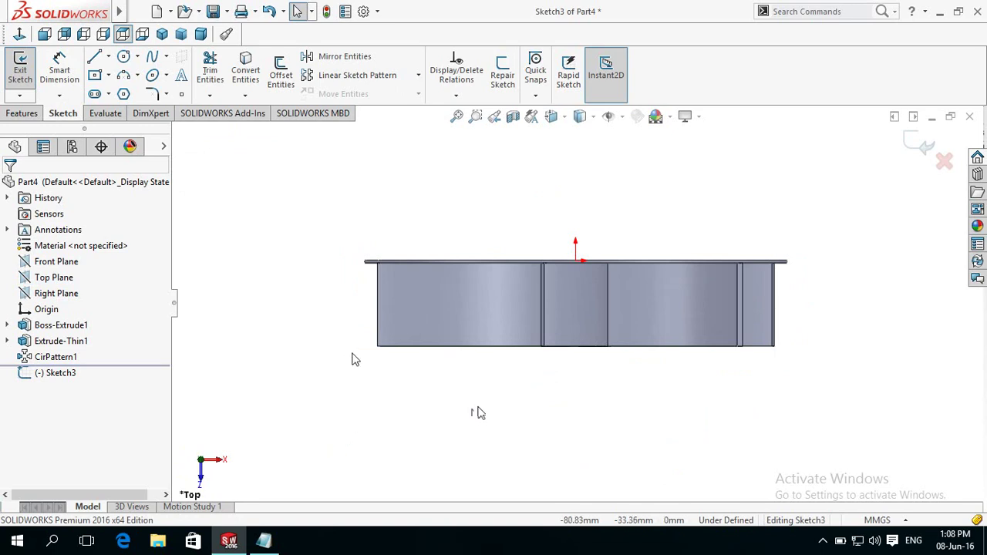
{"action": "mouse_move", "coordinate": [314, 334]}
{"action": "middle_mouse_down"}
{"action": "mouse_move", "coordinate": [390, 280]}
{"action": "mouse_move", "coordinate": [4, 106]}
{"action": "middle_mouse_up"}
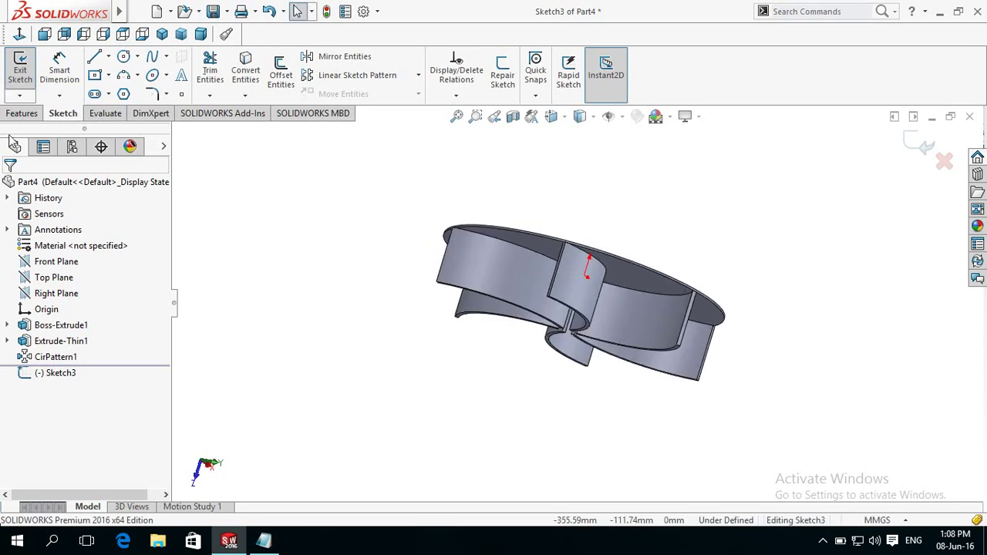
{"action": "left_click", "coordinate": [20, 35]}
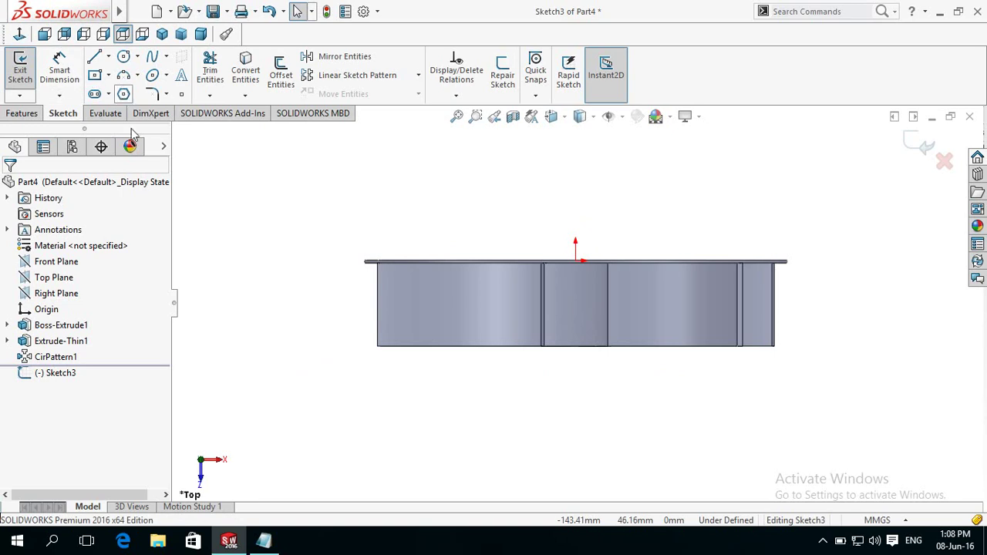
{"action": "left_click", "coordinate": [123, 78]}
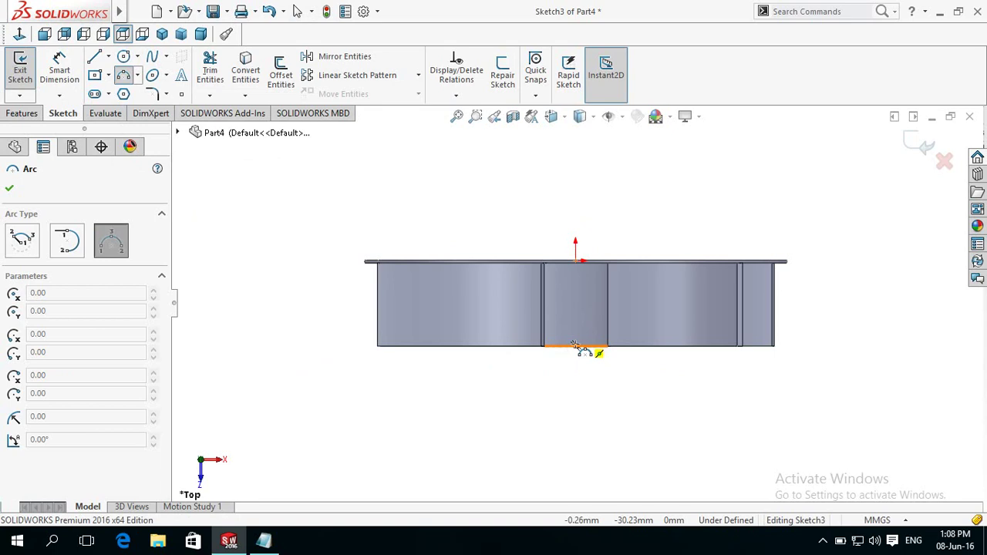
{"action": "left_click", "coordinate": [575, 345]}
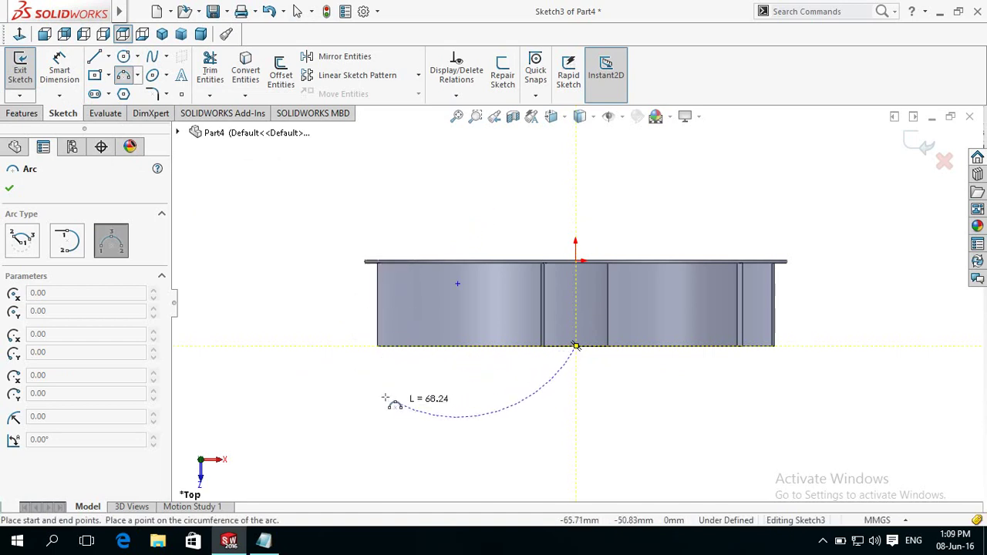
{"action": "key", "text": "Escape"}
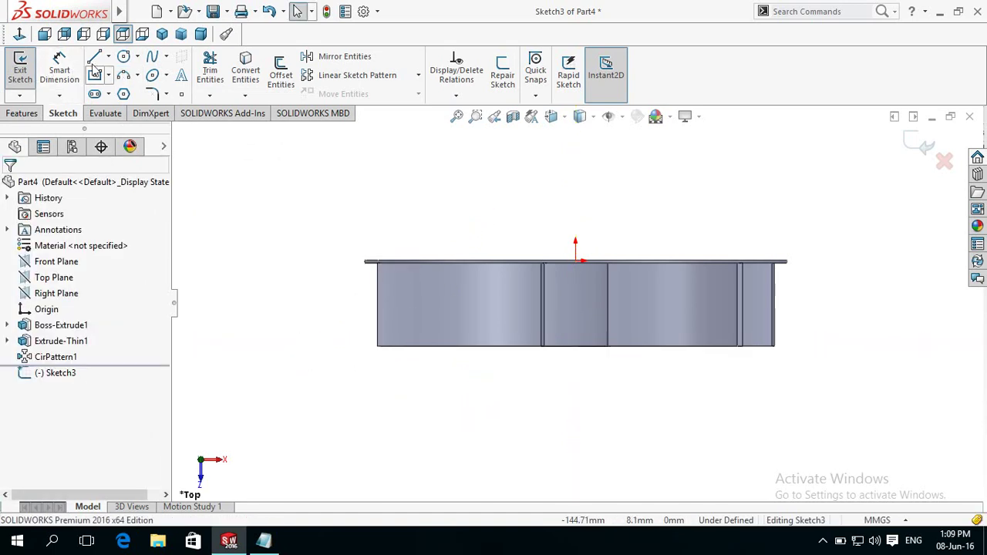
Start a construction centerline at the part's top-left corner, then abandon it.
{"action": "left_click", "coordinate": [108, 57]}
{"action": "left_click", "coordinate": [132, 90]}
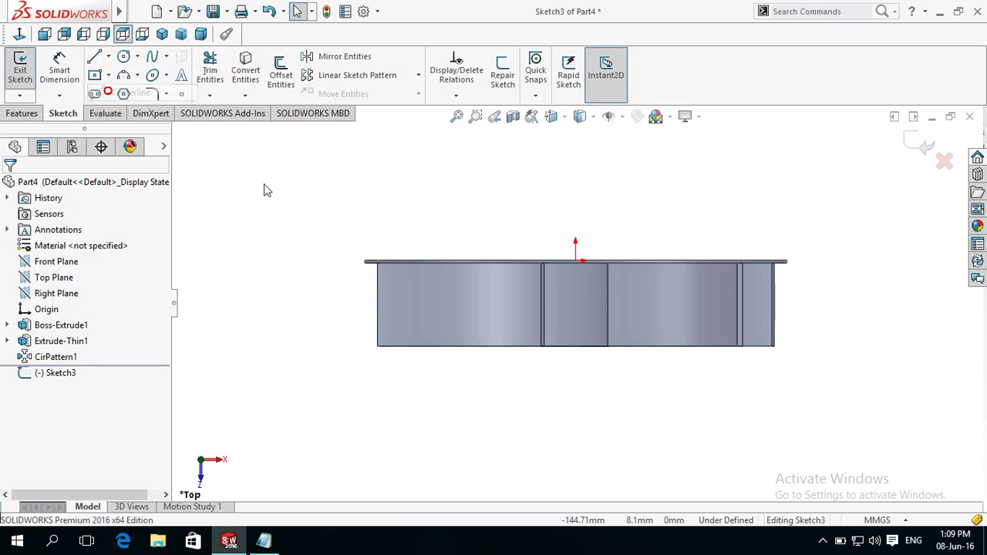
{"action": "left_click", "coordinate": [365, 260]}
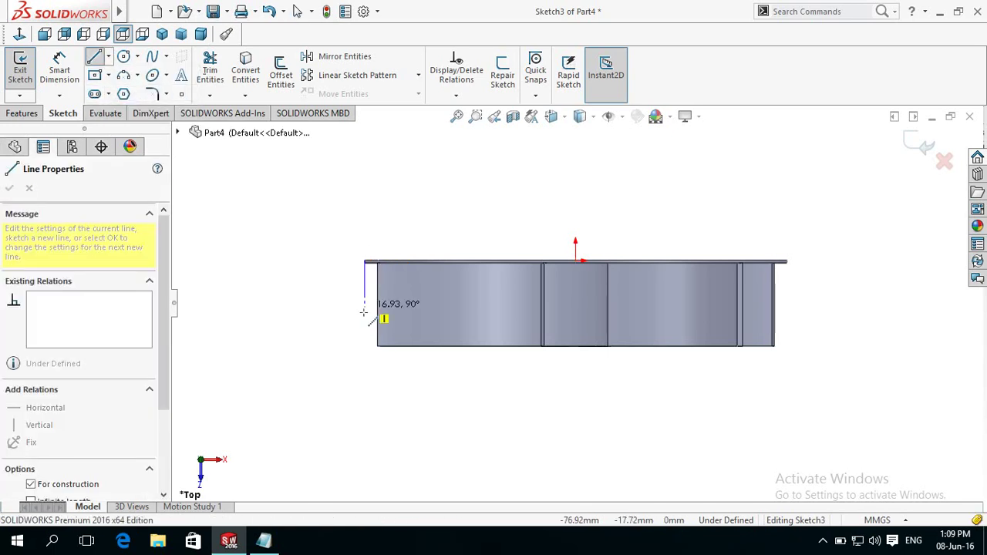
{"action": "key", "text": "Escape"}
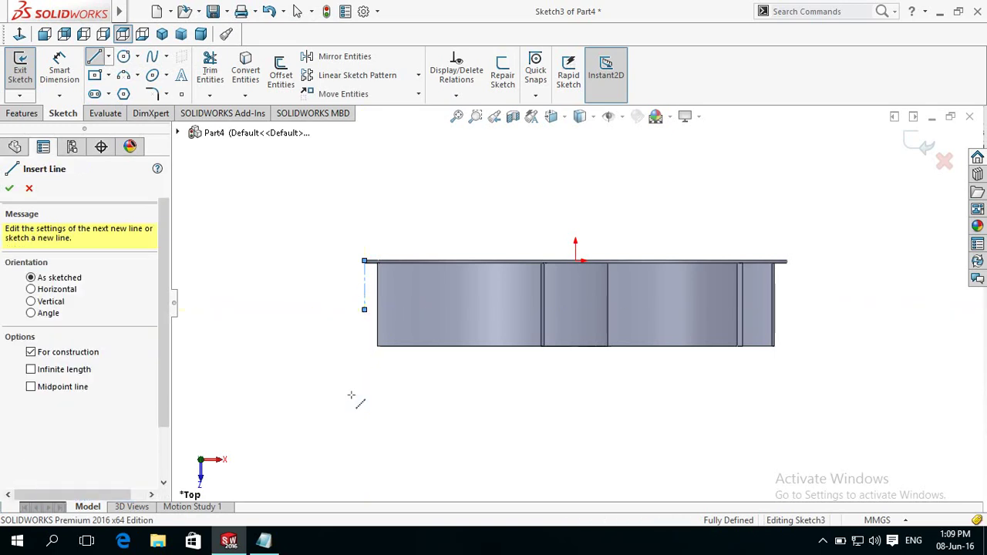
{"action": "key", "text": "Escape"}
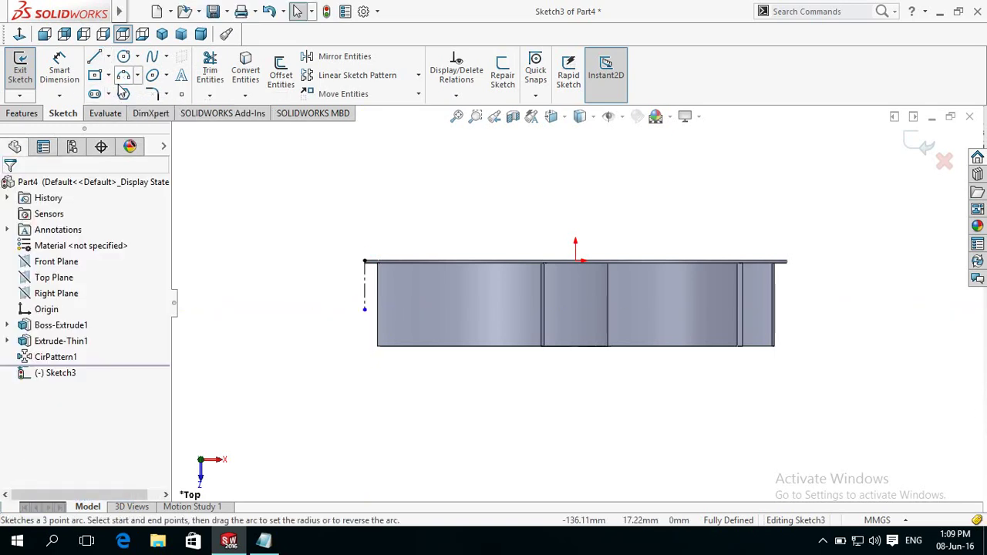
Draw a shallow three-point arc from the bottom edge to the left vertical line.
{"action": "left_click", "coordinate": [124, 76]}
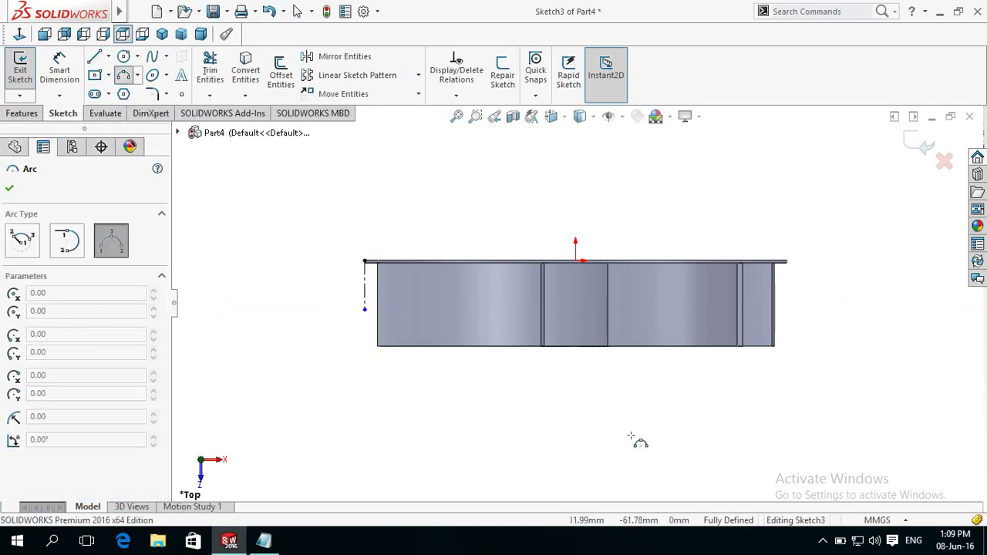
{"action": "left_click", "coordinate": [577, 347]}
{"action": "key", "text": "Escape"}
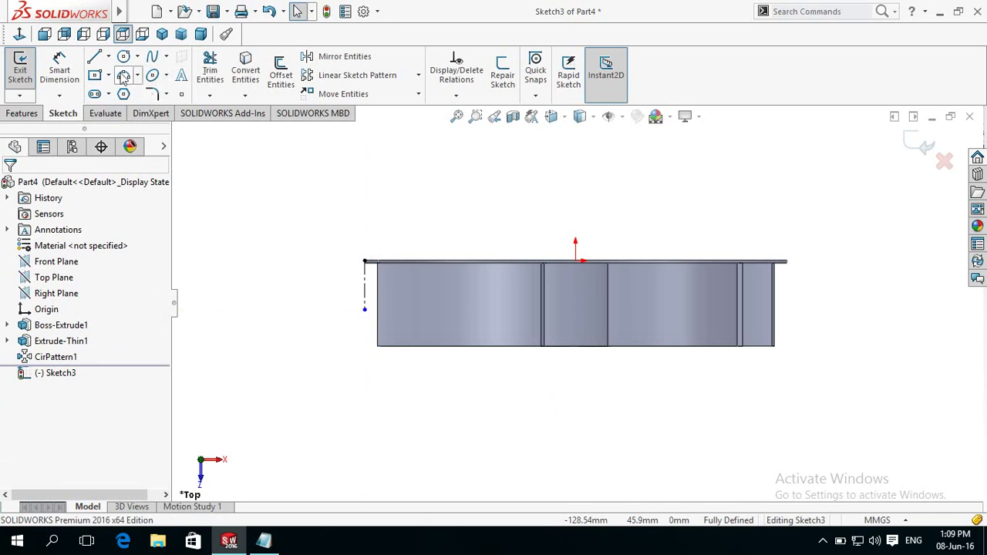
{"action": "key", "text": "Return"}
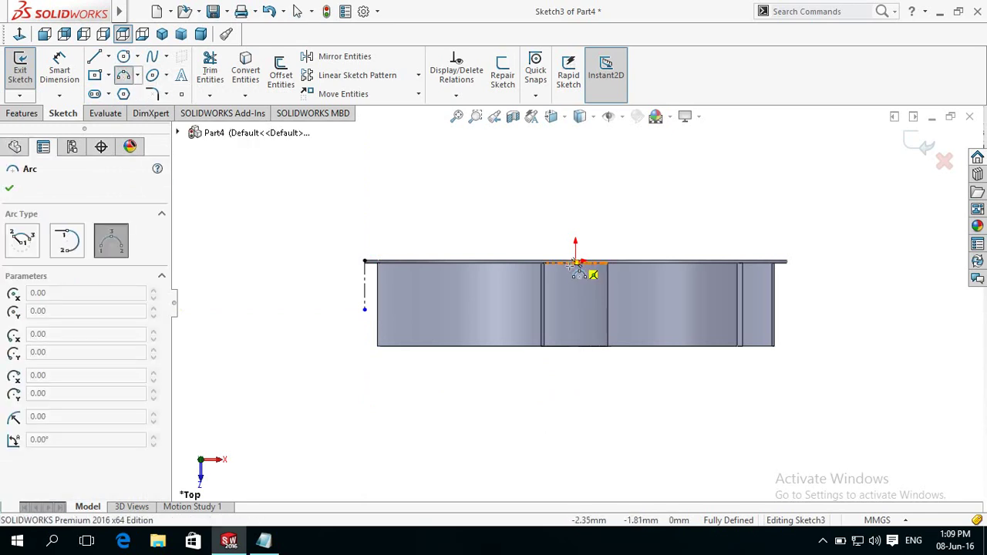
{"action": "scroll", "coordinate": [572, 305], "scroll_direction": "down", "scroll_amount": 1}
{"action": "scroll", "coordinate": [573, 306], "scroll_direction": "down", "scroll_amount": 1}
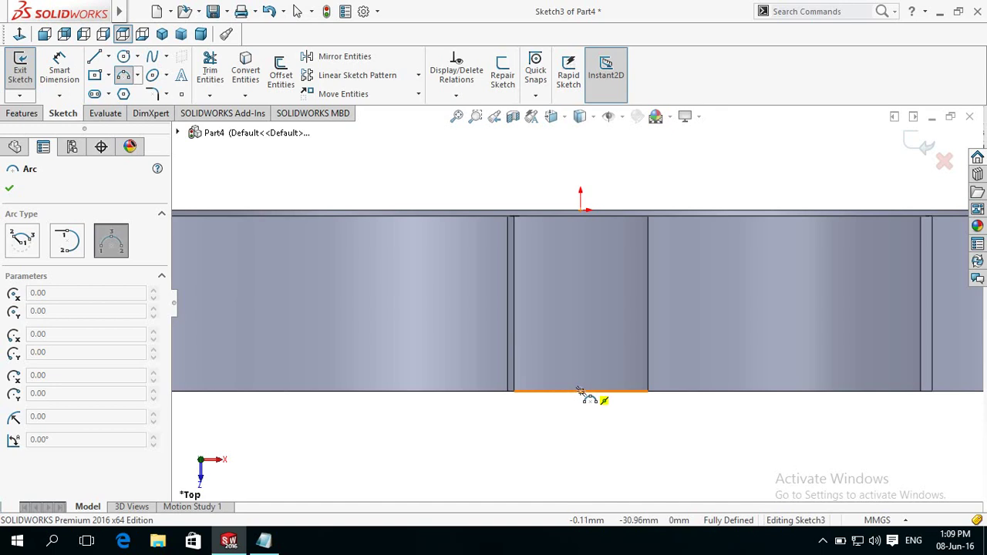
{"action": "left_click", "coordinate": [580, 392]}
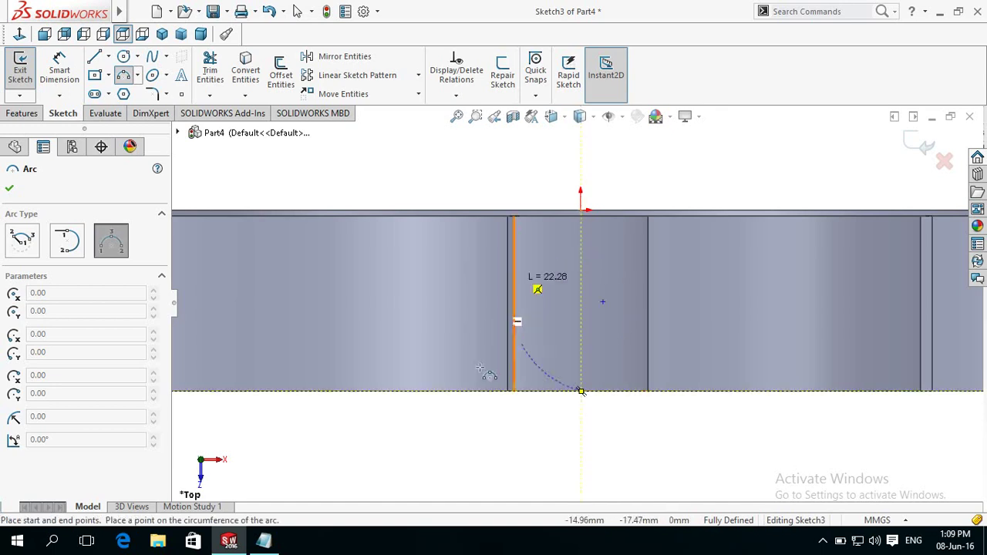
{"action": "scroll", "coordinate": [575, 304], "scroll_direction": "up", "scroll_amount": 3}
{"action": "left_click", "coordinate": [321, 311]}
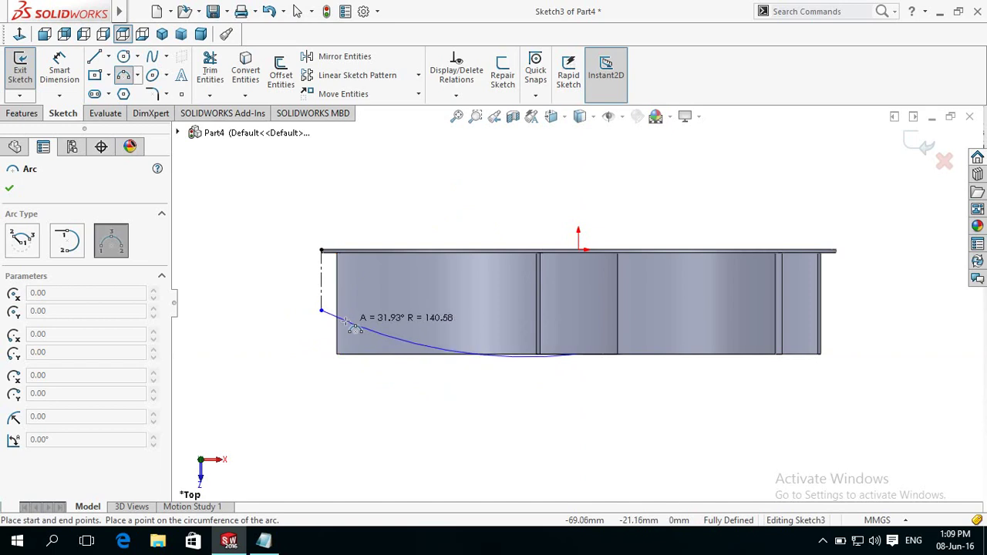
{"action": "left_click", "coordinate": [347, 322]}
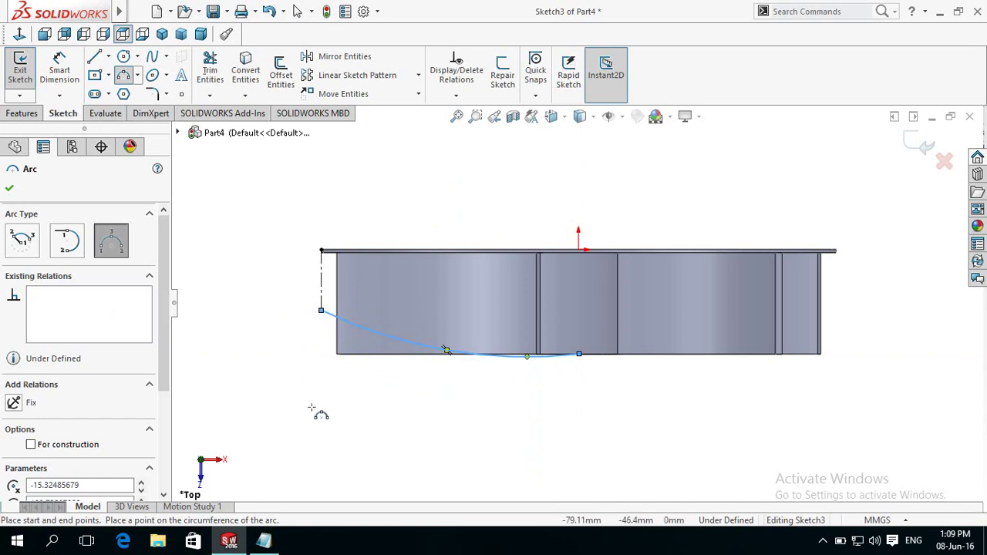
{"action": "left_click", "coordinate": [7, 189]}
Dimension the left vertical line to 15 mm.
{"action": "left_click", "coordinate": [59, 67]}
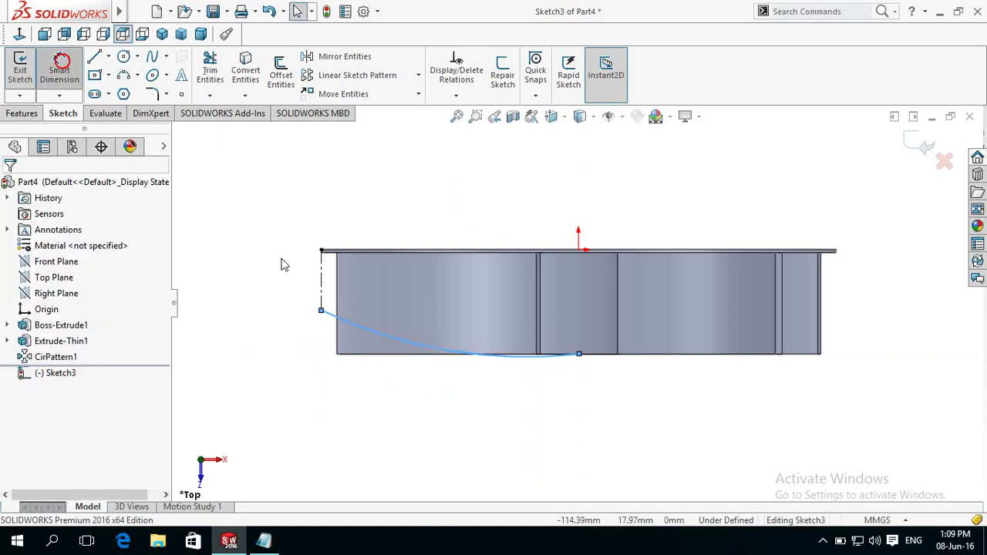
{"action": "left_click", "coordinate": [328, 308]}
{"action": "key", "text": "Escape"}
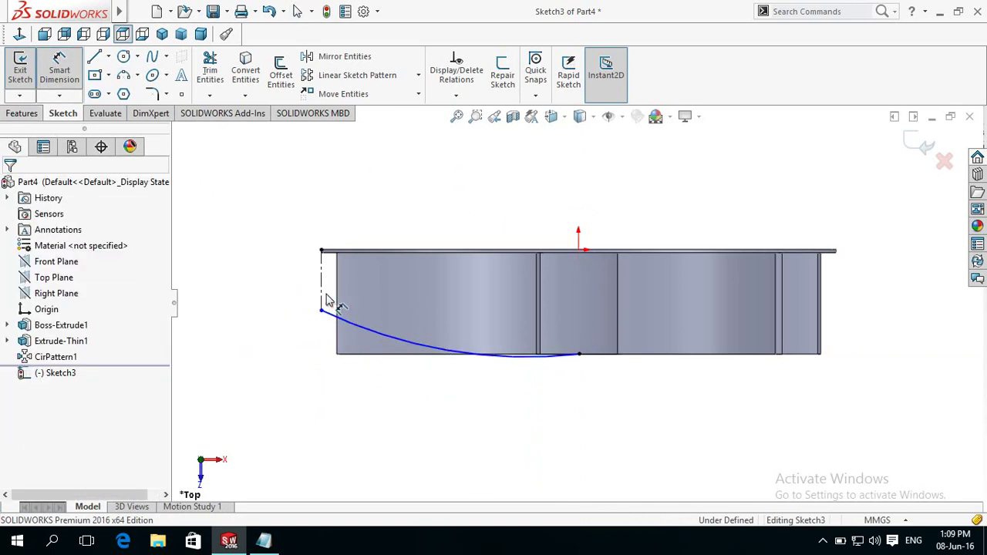
{"action": "left_click", "coordinate": [321, 300]}
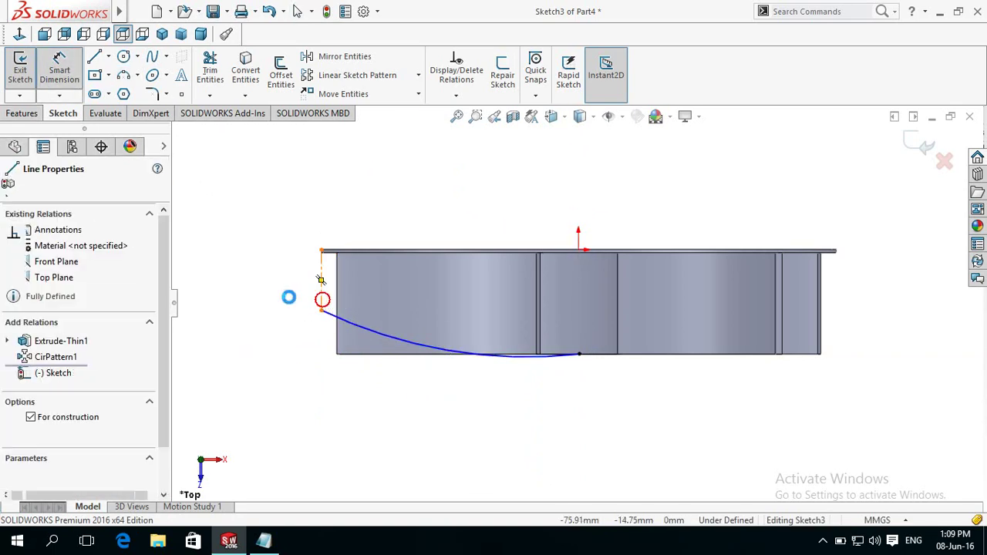
{"action": "left_click", "coordinate": [268, 346]}
{"action": "type", "text": "15"}
{"action": "key", "text": "Return"}
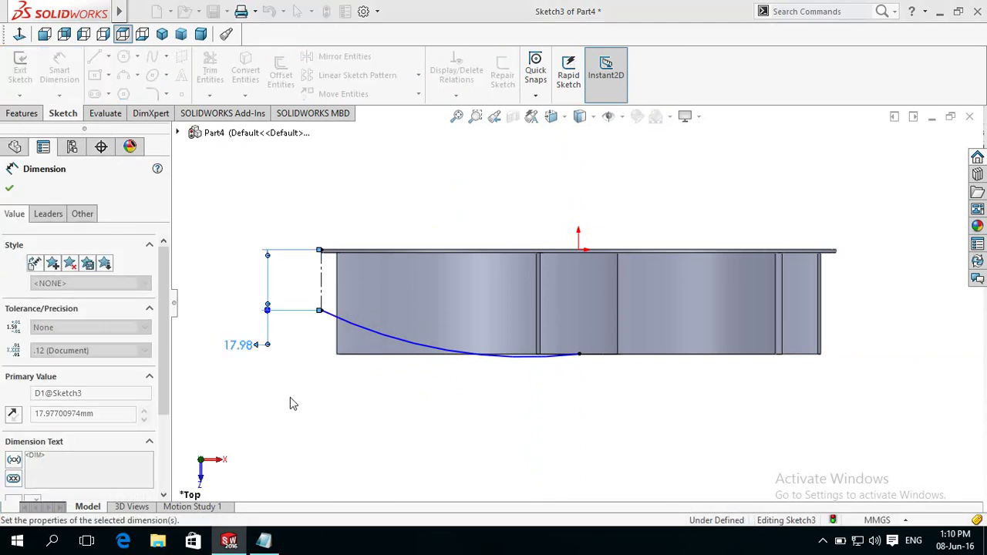
{"action": "left_click", "coordinate": [292, 382]}
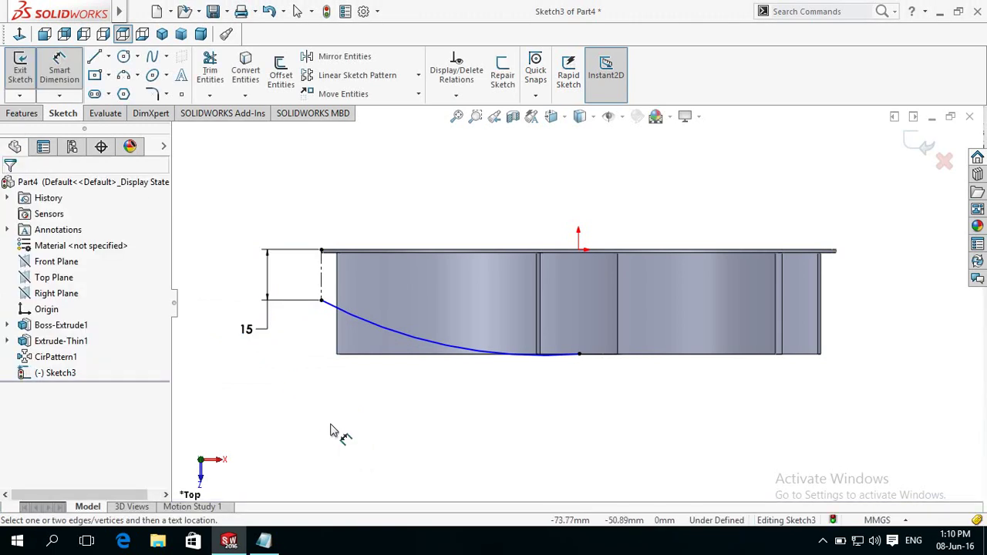
Draw a short vertical line down from the arc's right end.
{"action": "left_click", "coordinate": [94, 56]}
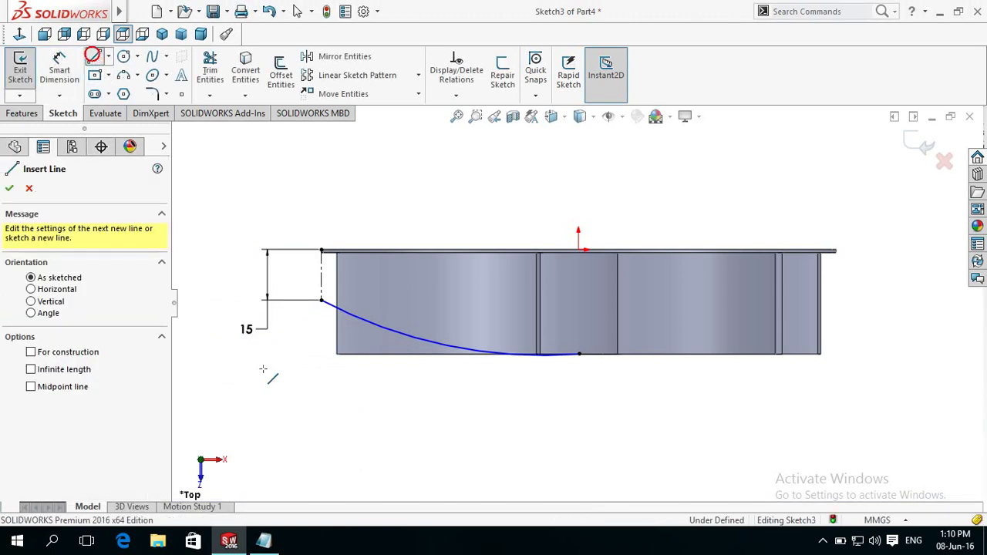
{"action": "left_click", "coordinate": [321, 299]}
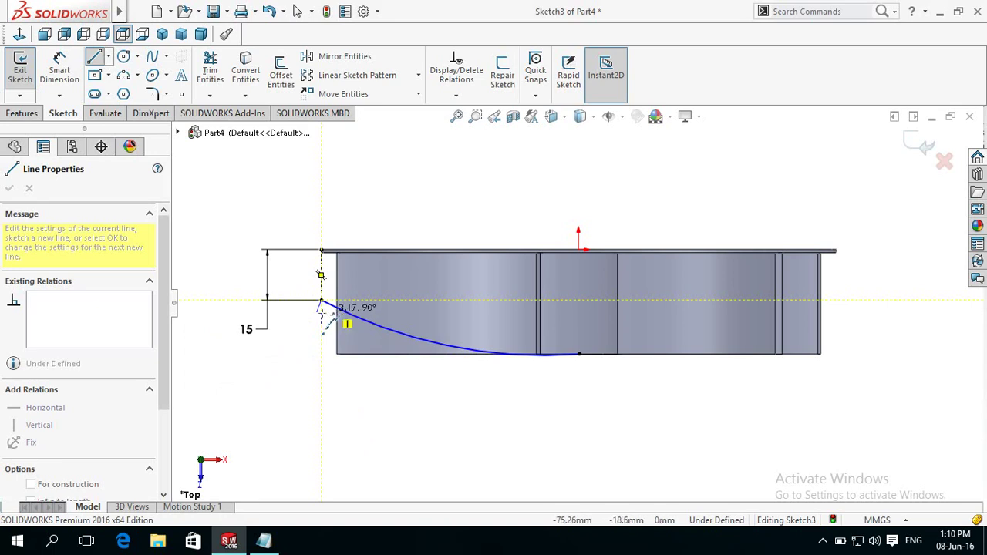
{"action": "left_click", "coordinate": [321, 306]}
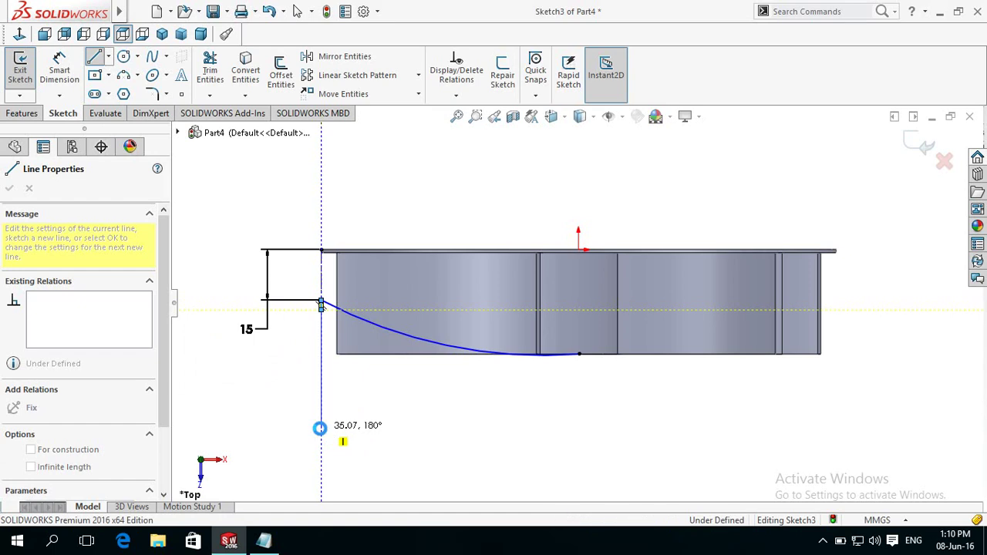
{"action": "key", "text": "Escape"}
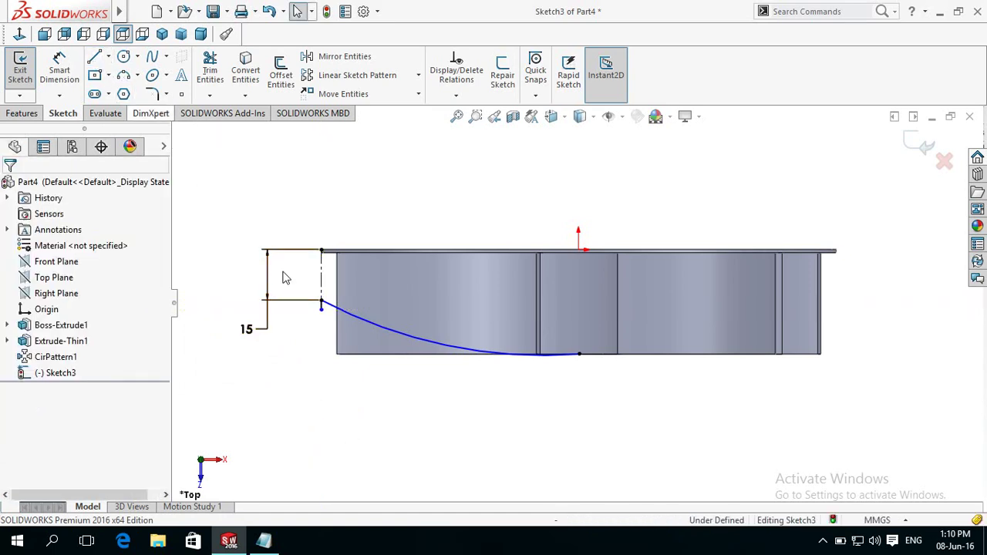
{"action": "mouse_move", "coordinate": [572, 441]}
{"action": "right_mouse_down"}
{"action": "mouse_move", "coordinate": [584, 415]}
{"action": "mouse_move", "coordinate": [485, 474]}
{"action": "right_mouse_up"}
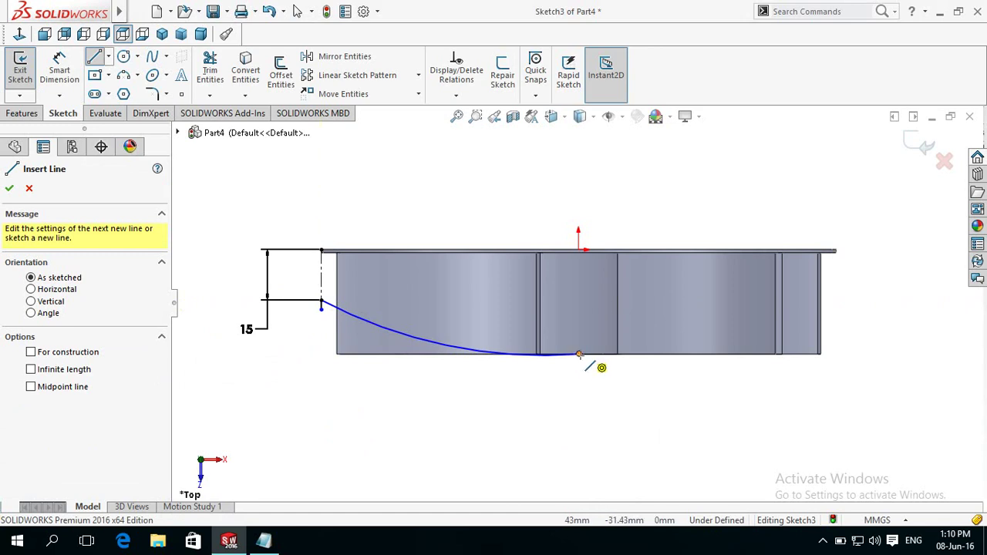
{"action": "left_click_drag", "start_coordinate": [579, 354], "coordinate": [580, 365]}
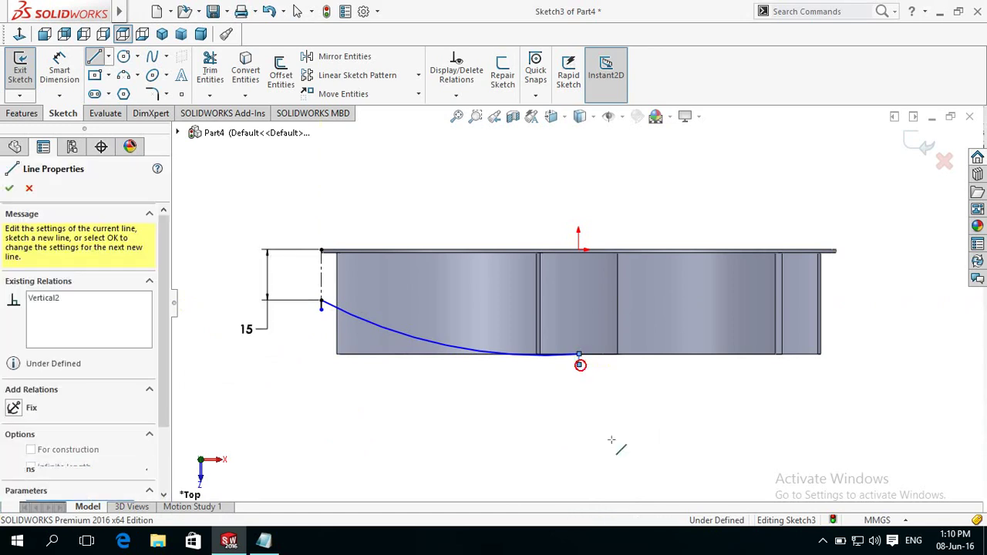
{"action": "key", "text": "Escape"}
{"action": "right_click_drag", "start_coordinate": [622, 452], "coordinate": [619, 381]}
Dimension the short line at the arc's right end to 1 mm.
{"action": "scroll", "coordinate": [609, 378], "scroll_direction": "down", "scroll_amount": 2}
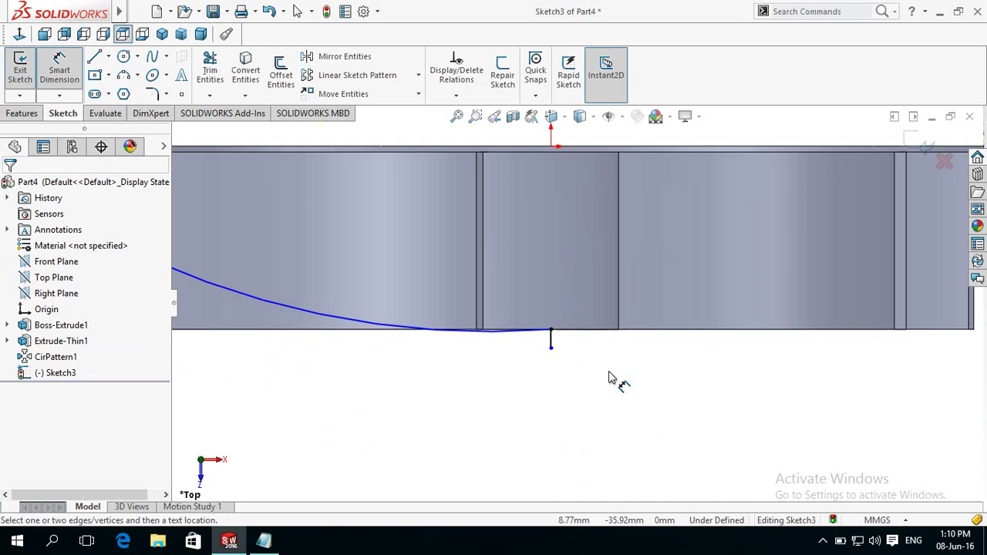
{"action": "scroll", "coordinate": [609, 378], "scroll_direction": "down", "scroll_amount": 1}
{"action": "left_click", "coordinate": [538, 340]}
{"action": "left_click", "coordinate": [537, 317]}
{"action": "left_click", "coordinate": [609, 390]}
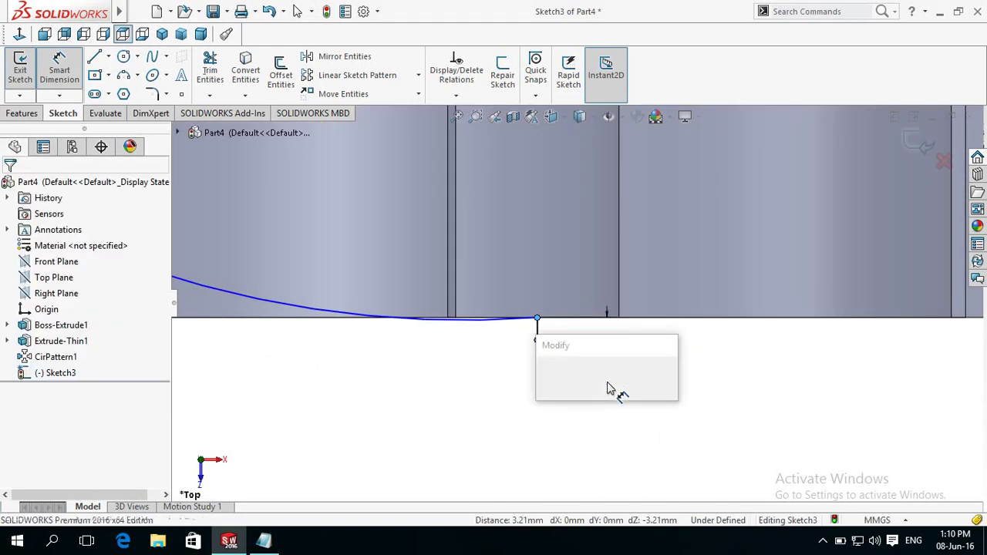
{"action": "type", "text": "1"}
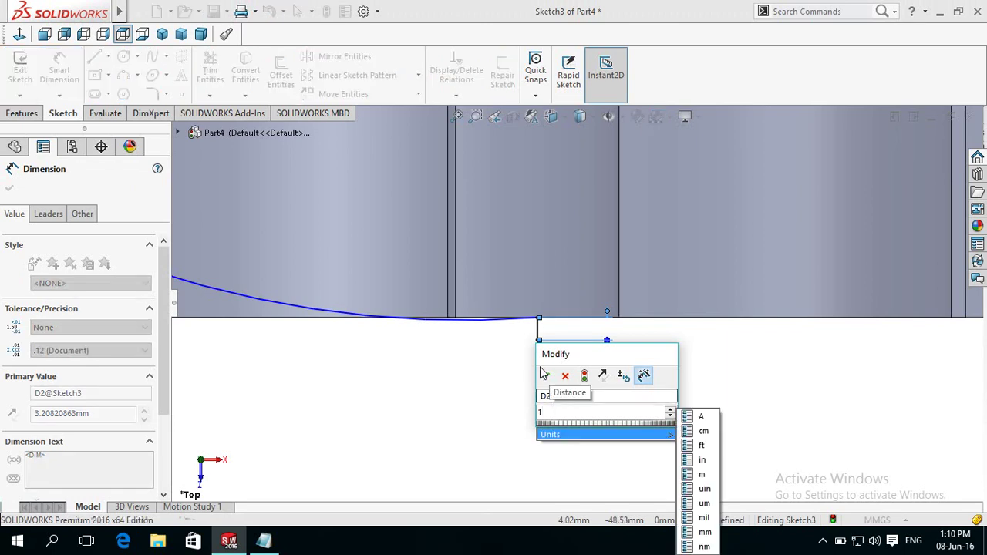
{"action": "key", "text": "Return"}
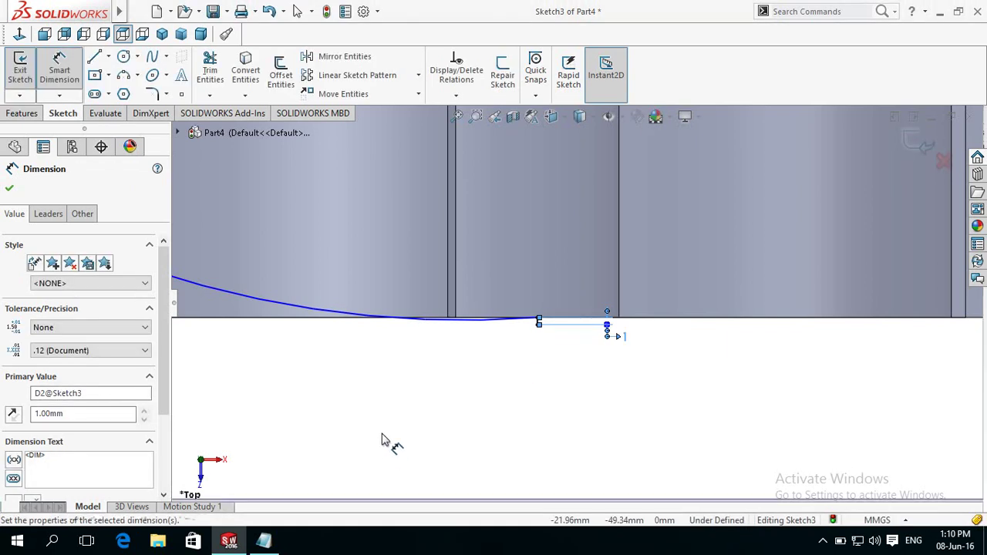
Dimension the short line at the arc's left end to 1 mm and fit the view.
{"action": "scroll", "coordinate": [351, 320], "scroll_direction": "up", "scroll_amount": 3}
{"action": "scroll", "coordinate": [355, 305], "scroll_direction": "down", "scroll_amount": 2}
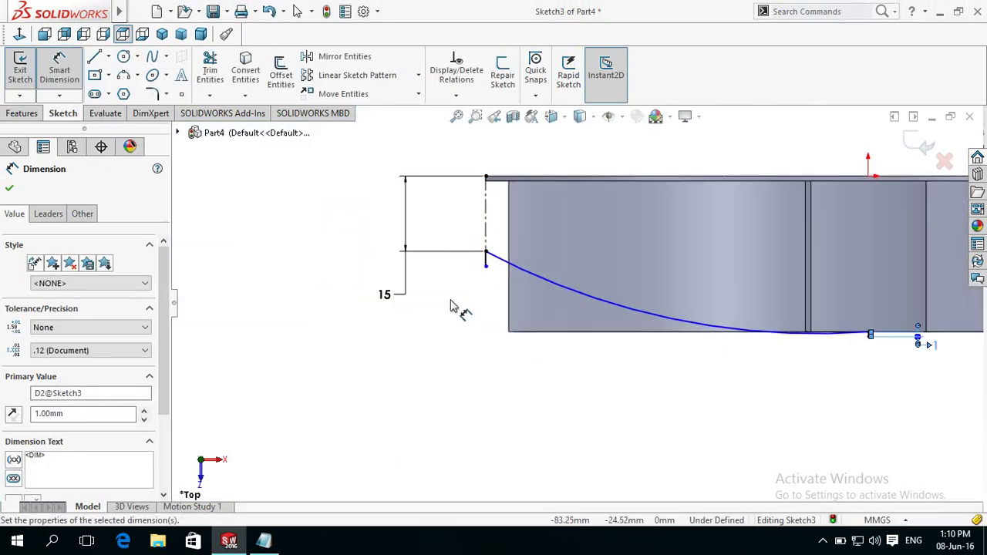
{"action": "scroll", "coordinate": [463, 308], "scroll_direction": "down", "scroll_amount": 3}
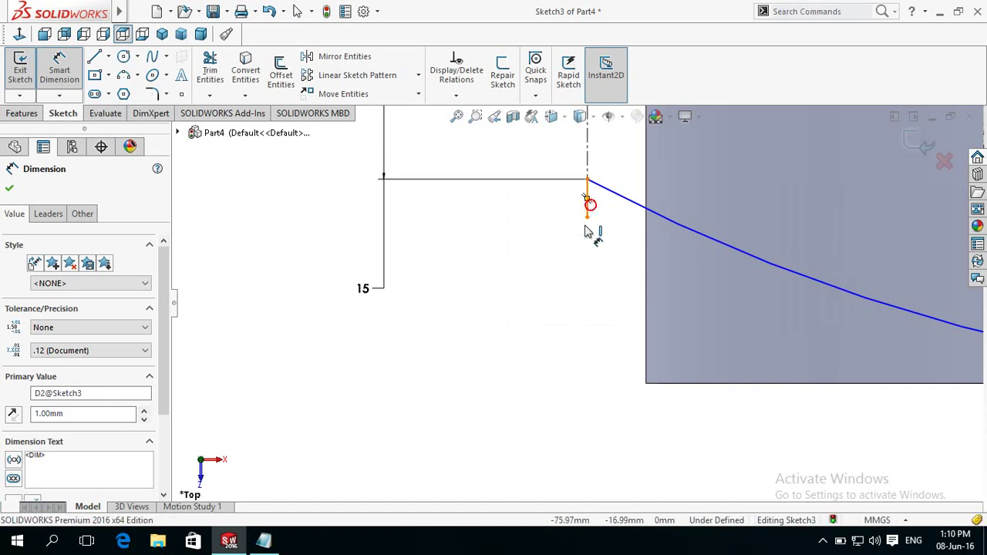
{"action": "left_click", "coordinate": [587, 213]}
{"action": "left_click", "coordinate": [544, 270]}
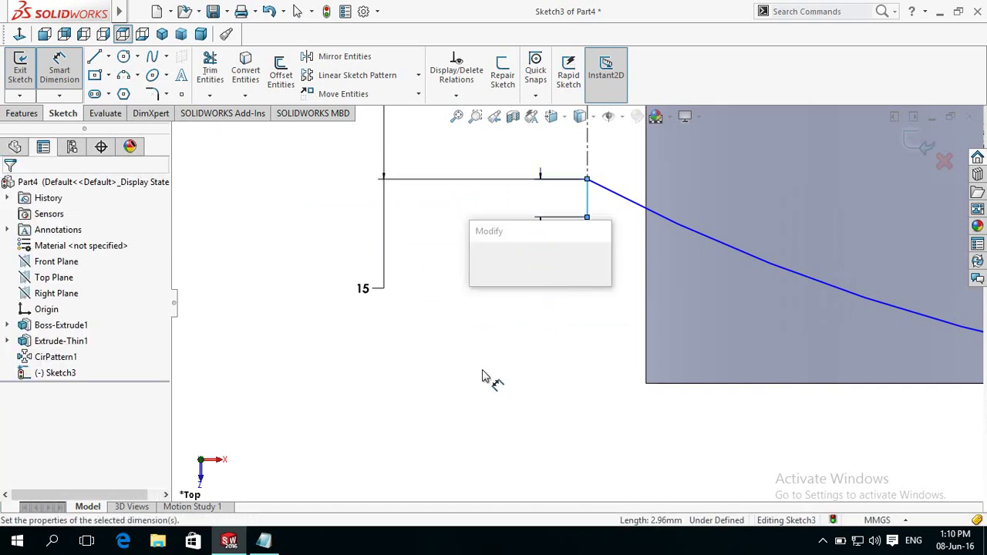
{"action": "type", "text": "1"}
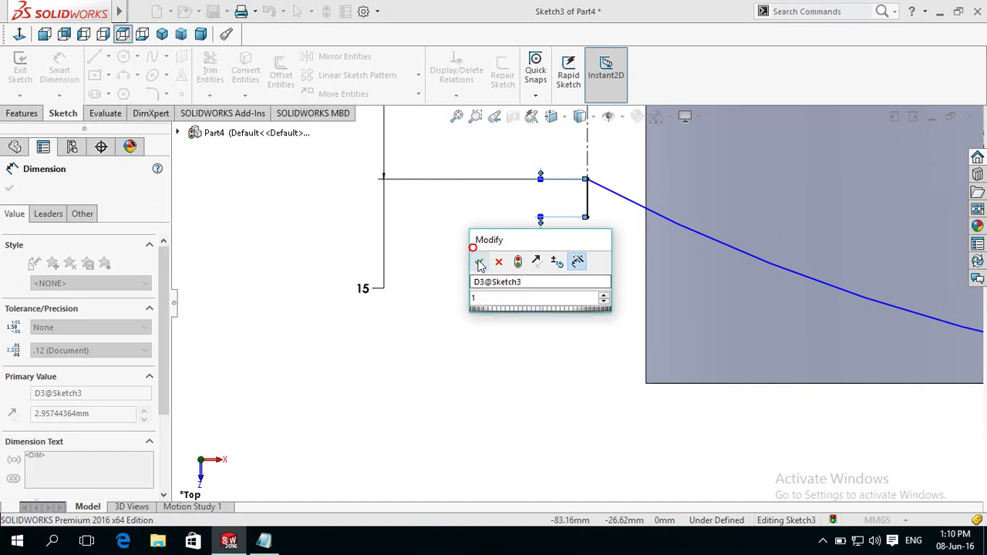
{"action": "left_click", "coordinate": [478, 261]}
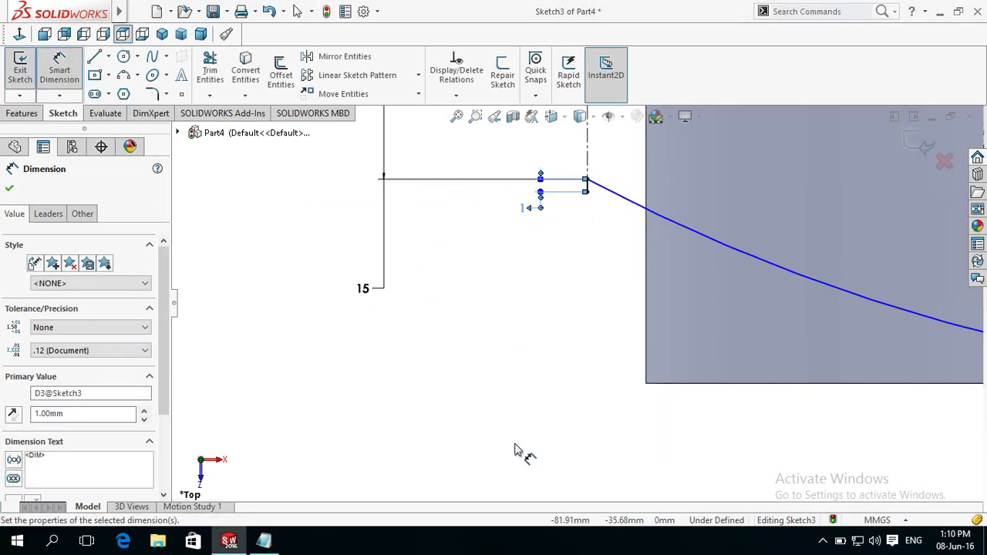
{"action": "key", "text": "f"}
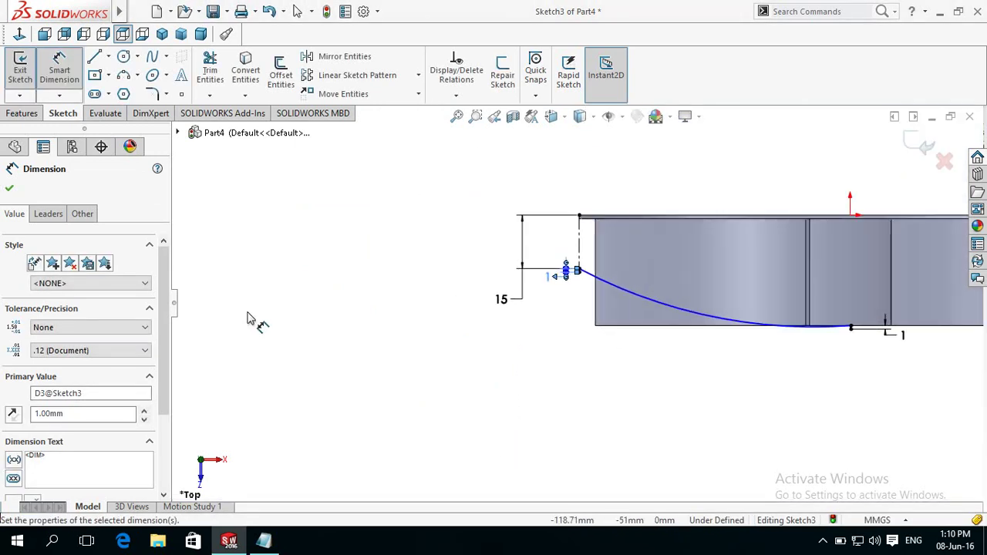
{"action": "left_click", "coordinate": [123, 75]}
Draw a second arc joining the lower ends of both 1 mm lines, just below the first arc.
{"action": "scroll", "coordinate": [573, 323], "scroll_direction": "down", "scroll_amount": 3}
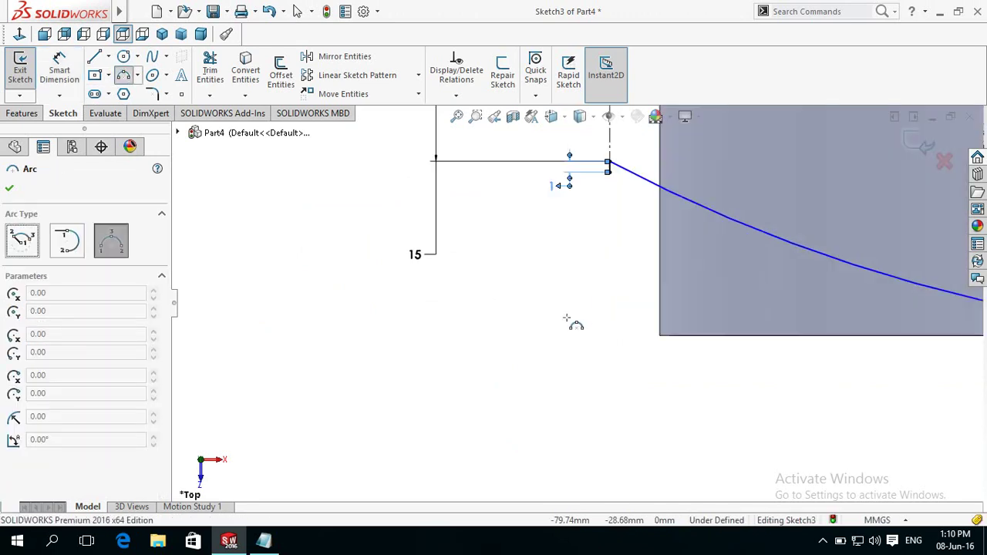
{"action": "scroll", "coordinate": [601, 231], "scroll_direction": "down", "scroll_amount": 2}
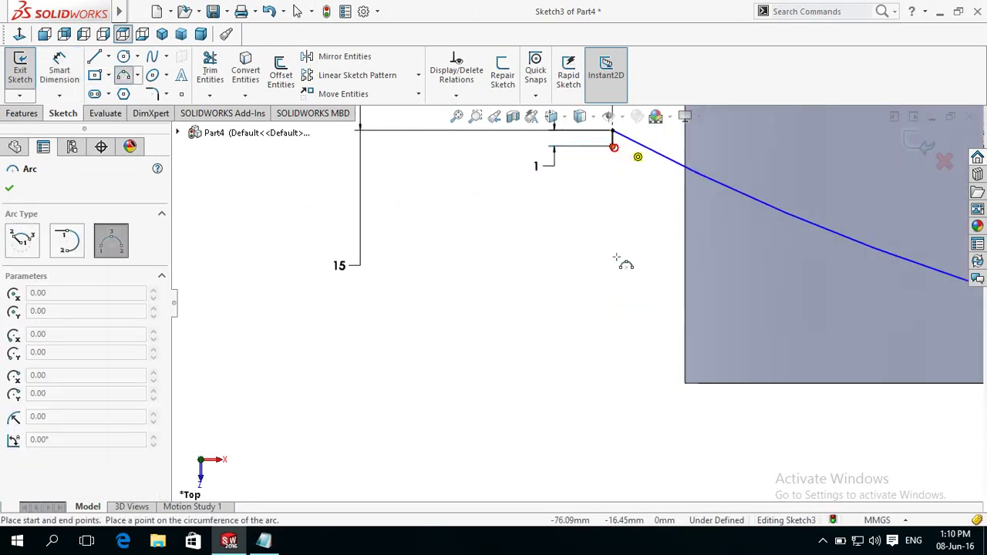
{"action": "left_click", "coordinate": [612, 145]}
{"action": "scroll", "coordinate": [633, 392], "scroll_direction": "down", "scroll_amount": 2}
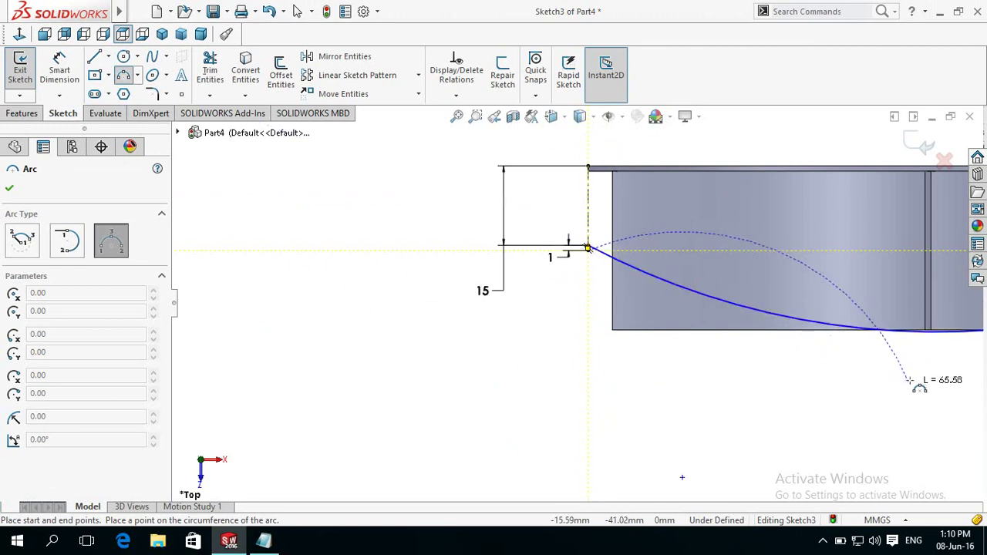
{"action": "scroll", "coordinate": [918, 382], "scroll_direction": "down", "scroll_amount": 3}
{"action": "scroll", "coordinate": [779, 324], "scroll_direction": "down", "scroll_amount": 1}
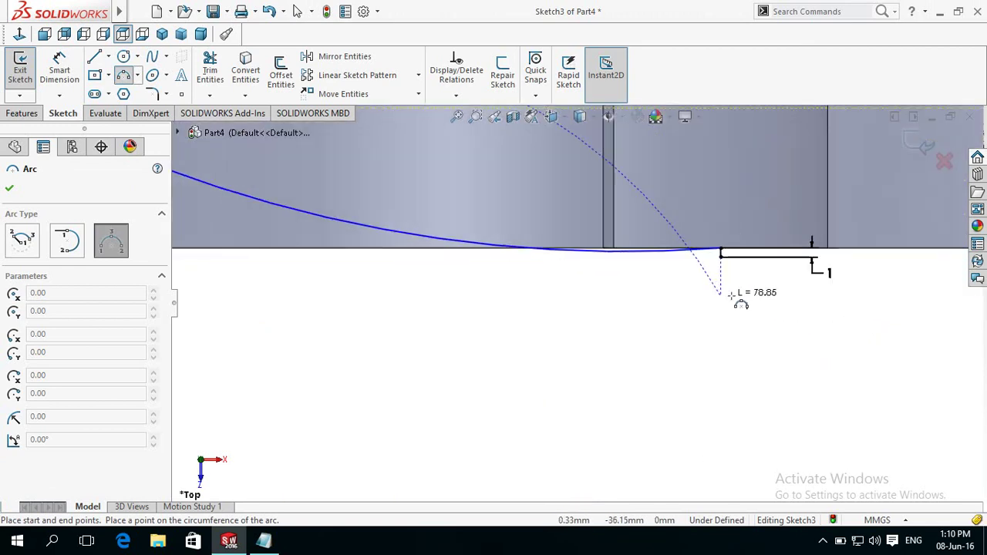
{"action": "scroll", "coordinate": [737, 301], "scroll_direction": "down", "scroll_amount": 2}
{"action": "left_click", "coordinate": [623, 183]}
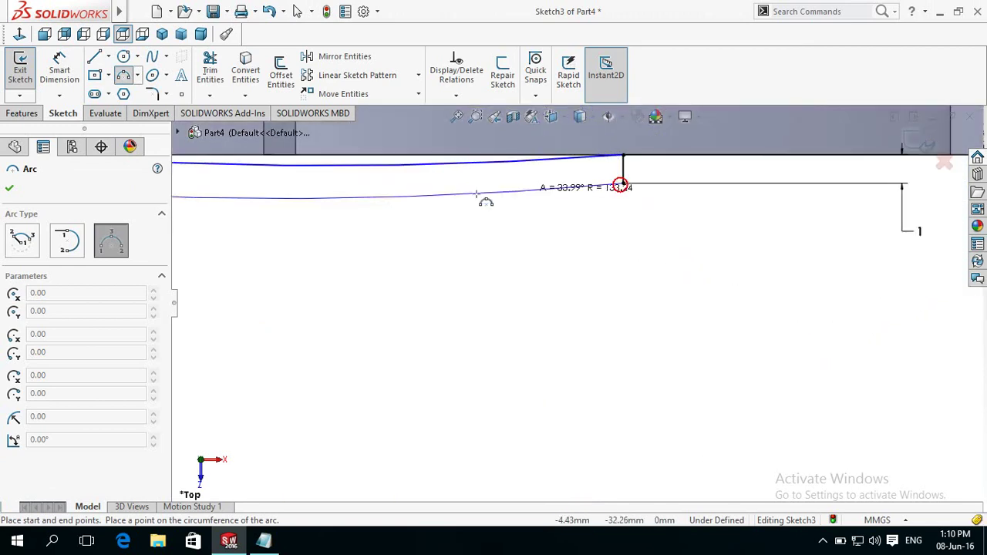
{"action": "scroll", "coordinate": [260, 260], "scroll_direction": "up", "scroll_amount": 3}
{"action": "scroll", "coordinate": [218, 282], "scroll_direction": "up", "scroll_amount": 3}
{"action": "scroll", "coordinate": [218, 278], "scroll_direction": "up", "scroll_amount": 1}
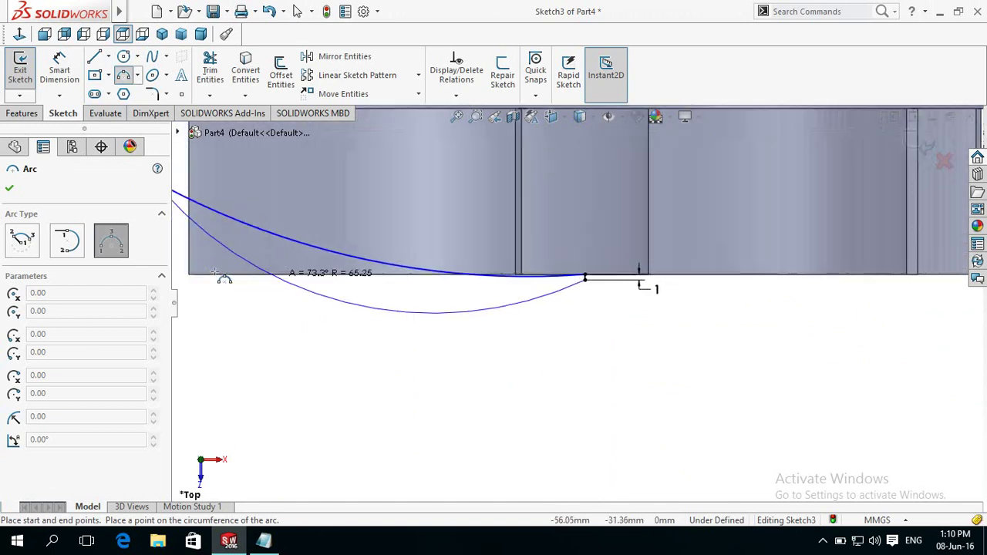
{"action": "scroll", "coordinate": [223, 266], "scroll_direction": "up", "scroll_amount": 2}
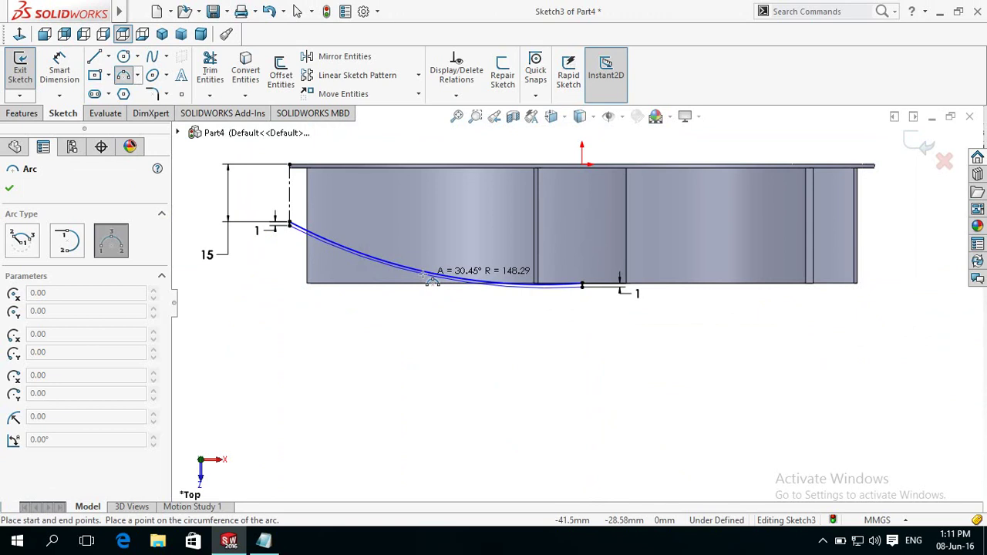
{"action": "left_click", "coordinate": [421, 275]}
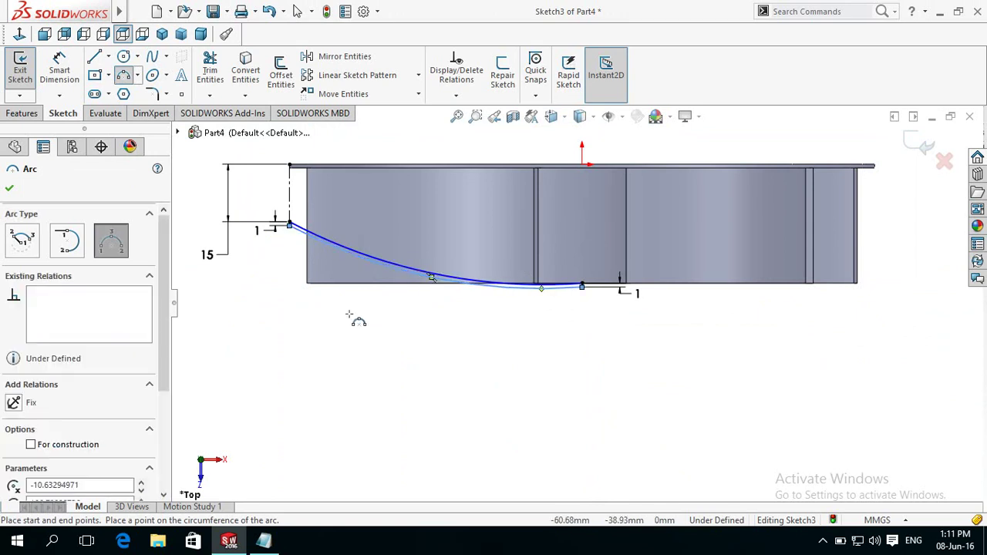
{"action": "left_click", "coordinate": [10, 190]}
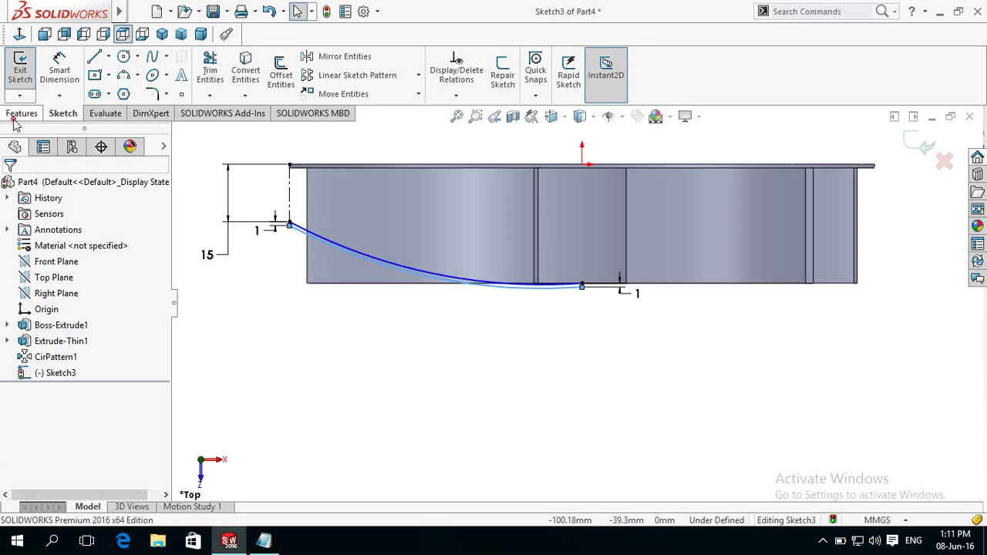
Revolve Sketch3 360° about the short vertical line Line4 to create Revolve1.
{"action": "left_click", "coordinate": [13, 117]}
{"action": "left_click", "coordinate": [71, 71]}
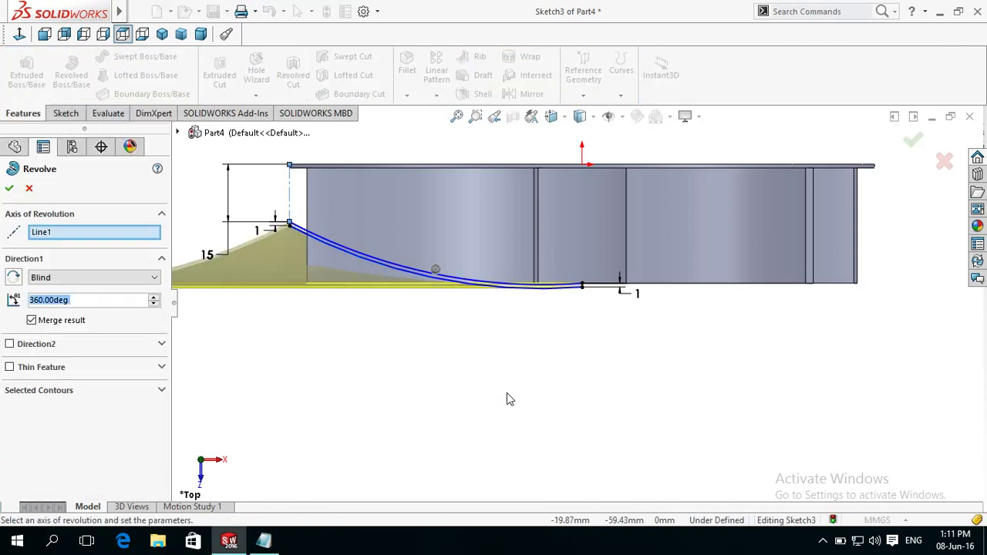
{"action": "right_click", "coordinate": [134, 234]}
{"action": "left_click", "coordinate": [166, 242]}
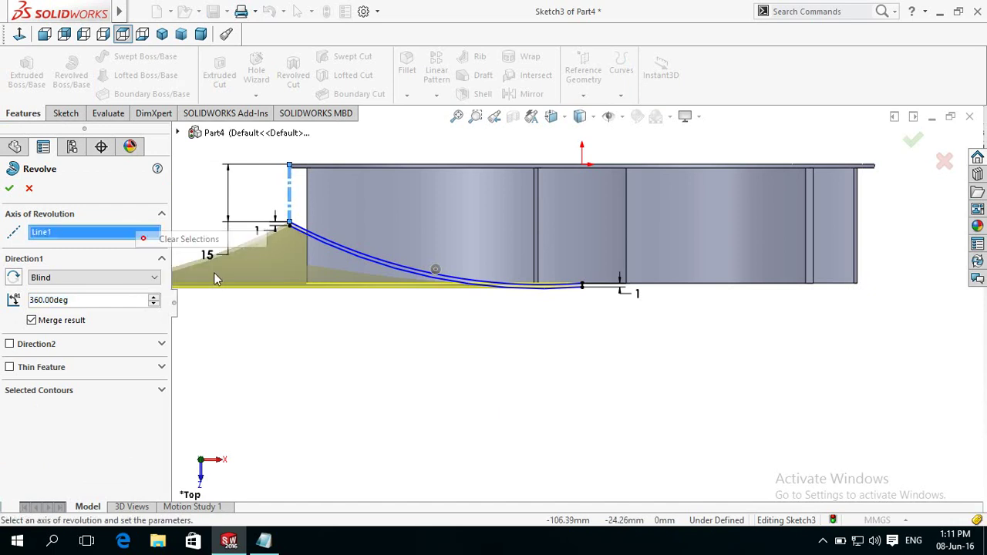
{"action": "scroll", "coordinate": [571, 335], "scroll_direction": "down", "scroll_amount": 2}
{"action": "scroll", "coordinate": [586, 247], "scroll_direction": "down", "scroll_amount": 2}
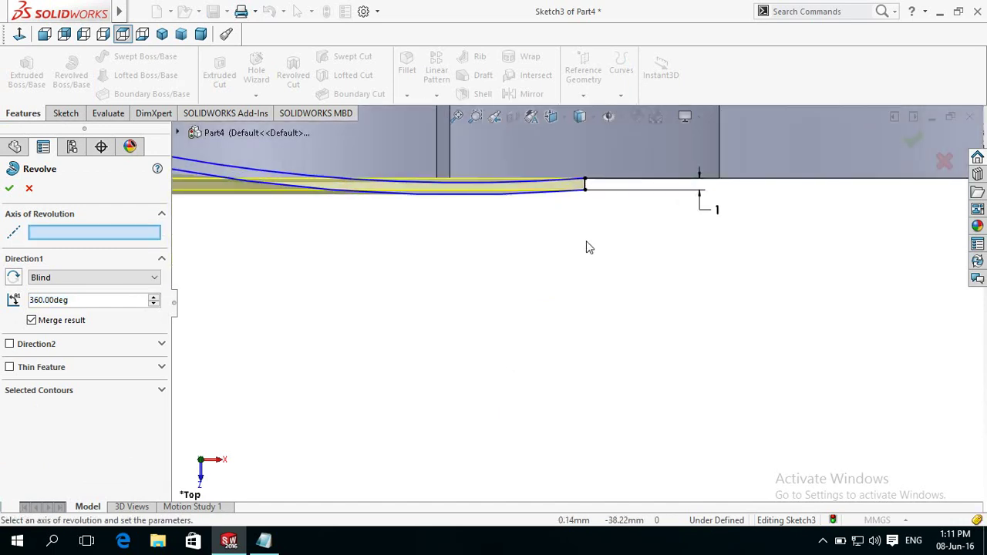
{"action": "scroll", "coordinate": [609, 174], "scroll_direction": "down", "scroll_amount": 2}
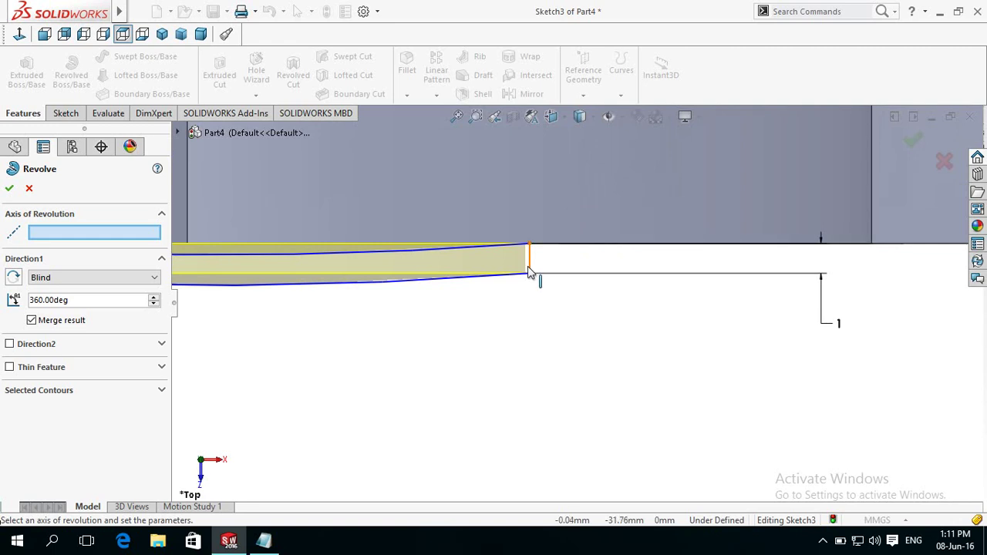
{"action": "left_click", "coordinate": [529, 271]}
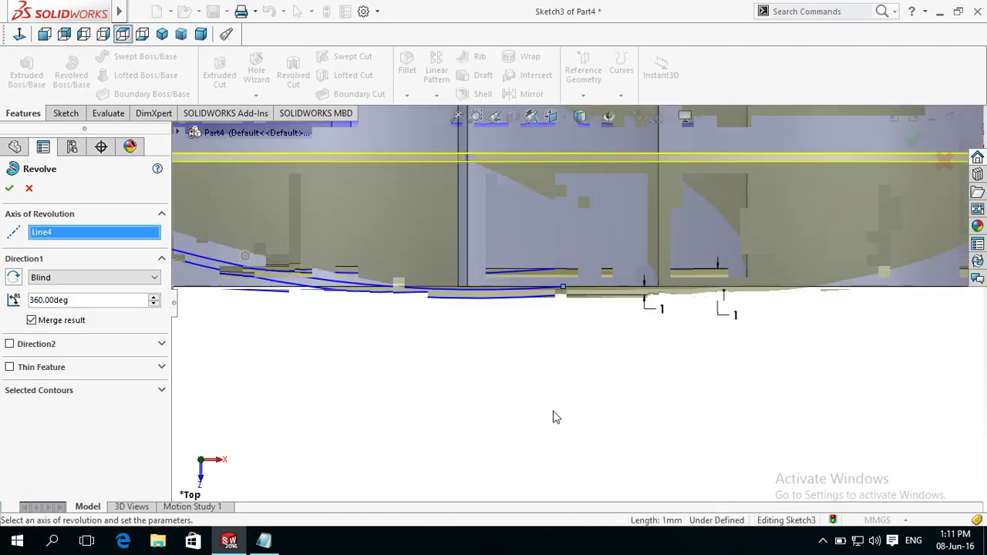
{"action": "scroll", "coordinate": [276, 420], "scroll_direction": "up", "scroll_amount": 2}
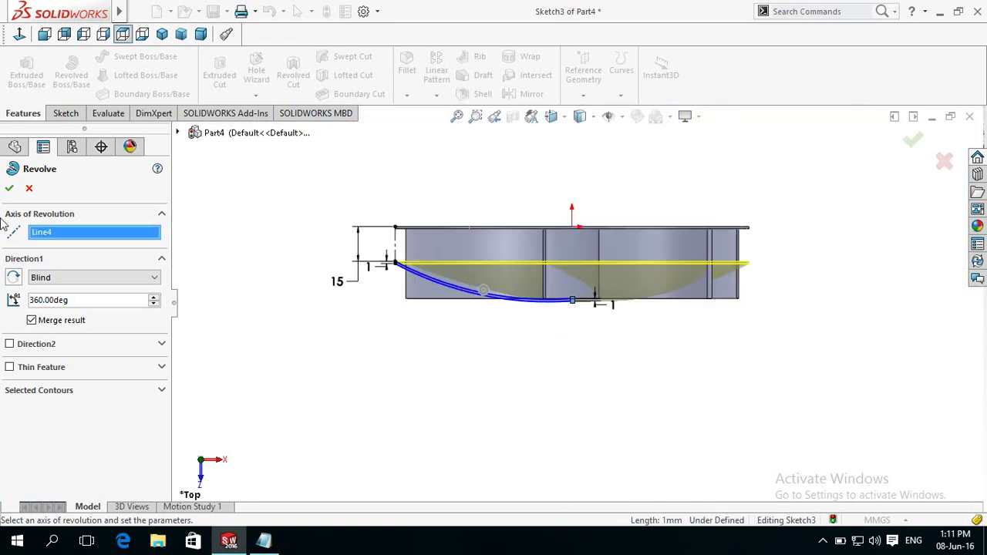
{"action": "key", "text": "Return"}
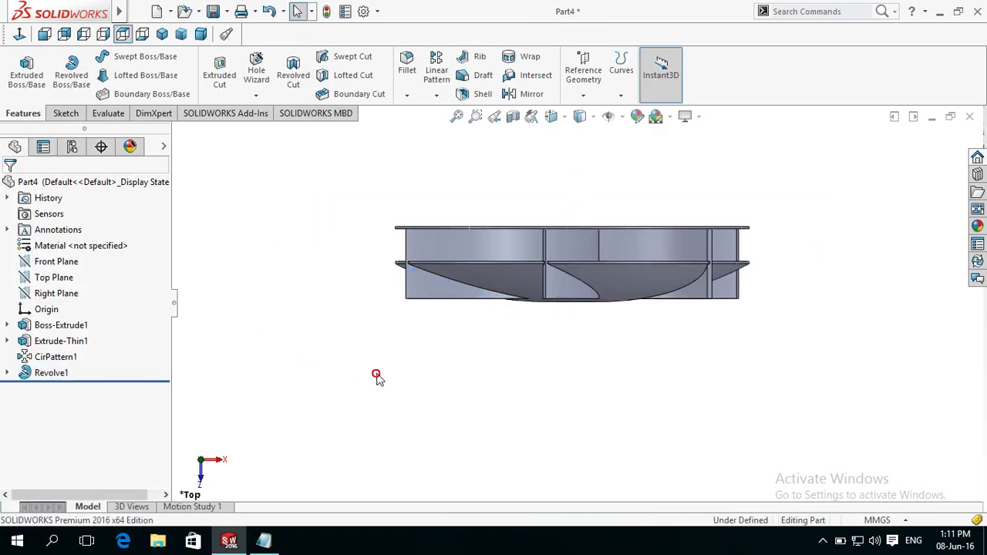
Tilt the view and start a new sketch on the impeller's front face.
{"action": "mouse_move", "coordinate": [366, 362]}
{"action": "middle_mouse_down"}
{"action": "mouse_move", "coordinate": [363, 155]}
{"action": "mouse_move", "coordinate": [280, 285]}
{"action": "mouse_move", "coordinate": [244, 293]}
{"action": "mouse_move", "coordinate": [347, 288]}
{"action": "mouse_move", "coordinate": [383, 262]}
{"action": "mouse_move", "coordinate": [399, 224]}
{"action": "mouse_move", "coordinate": [284, 292]}
{"action": "mouse_move", "coordinate": [309, 311]}
{"action": "mouse_move", "coordinate": [348, 317]}
{"action": "mouse_move", "coordinate": [357, 231]}
{"action": "middle_mouse_up"}
{"action": "scroll", "coordinate": [371, 208], "scroll_direction": "down", "scroll_amount": 3}
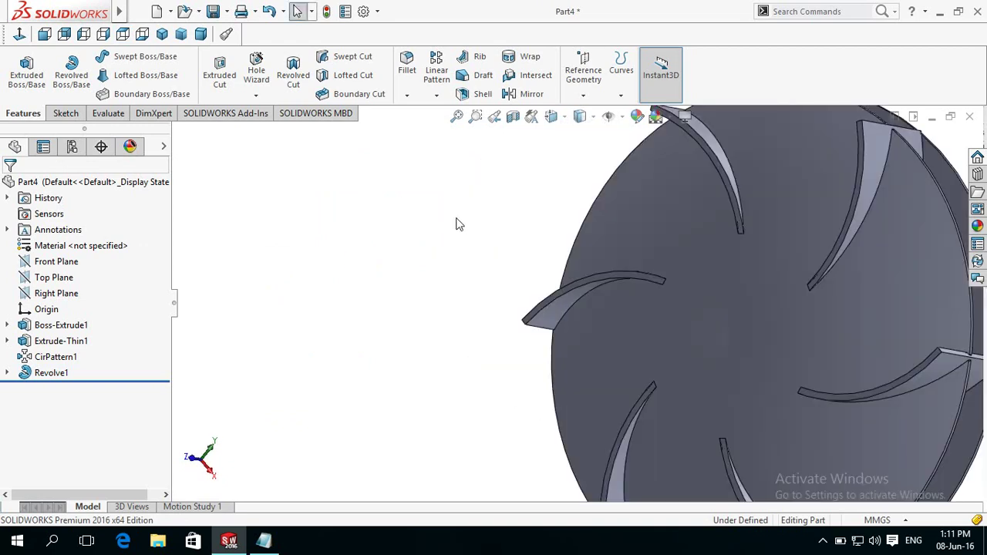
{"action": "left_click", "coordinate": [639, 282]}
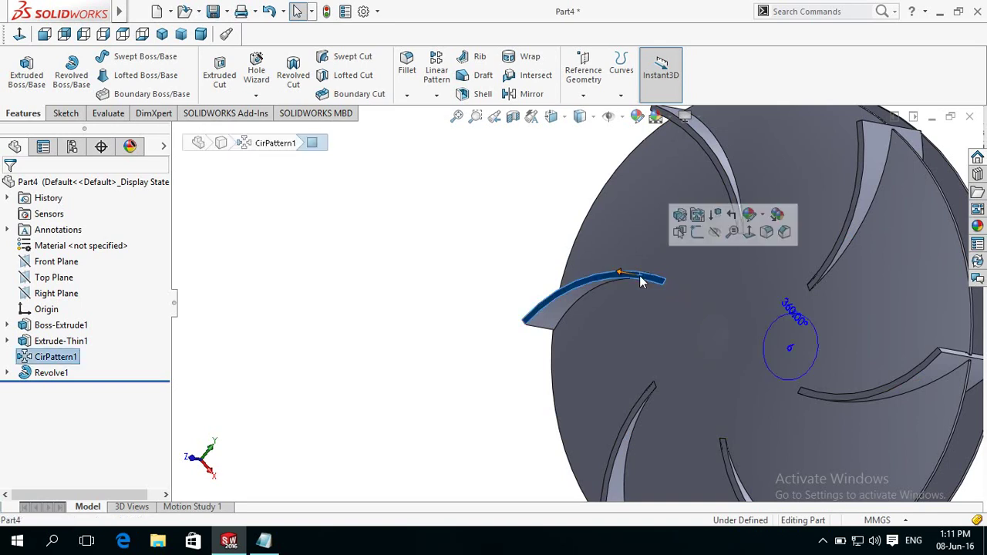
{"action": "left_click", "coordinate": [696, 232]}
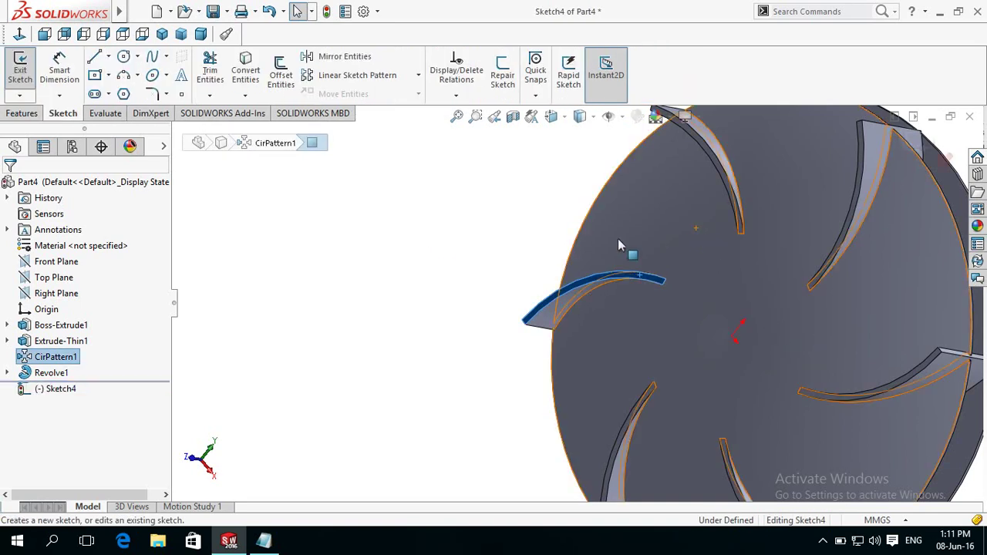
Draw a circle centred on the origin and dimension its diameter to 30 mm.
{"action": "left_click", "coordinate": [123, 58]}
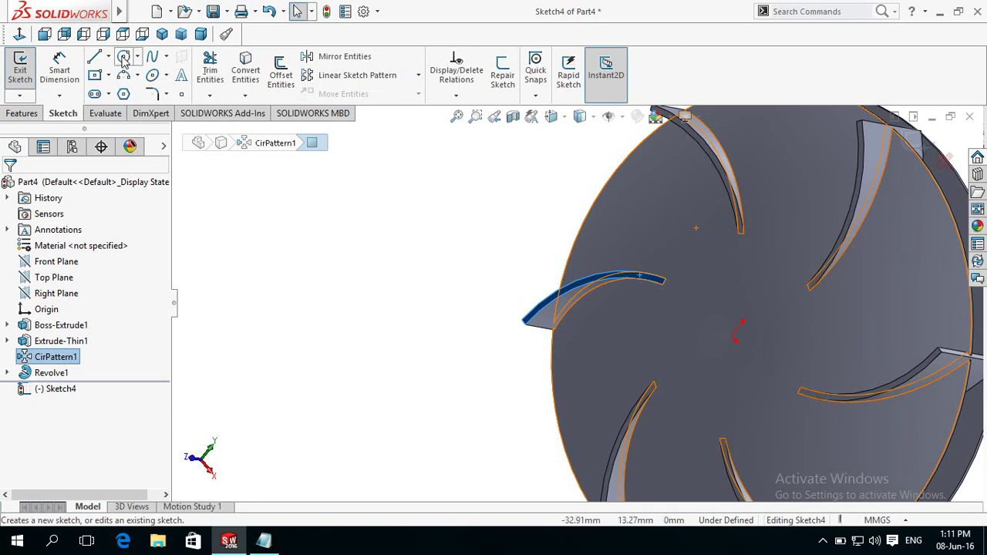
{"action": "left_click_drag", "start_coordinate": [732, 337], "coordinate": [758, 305]}
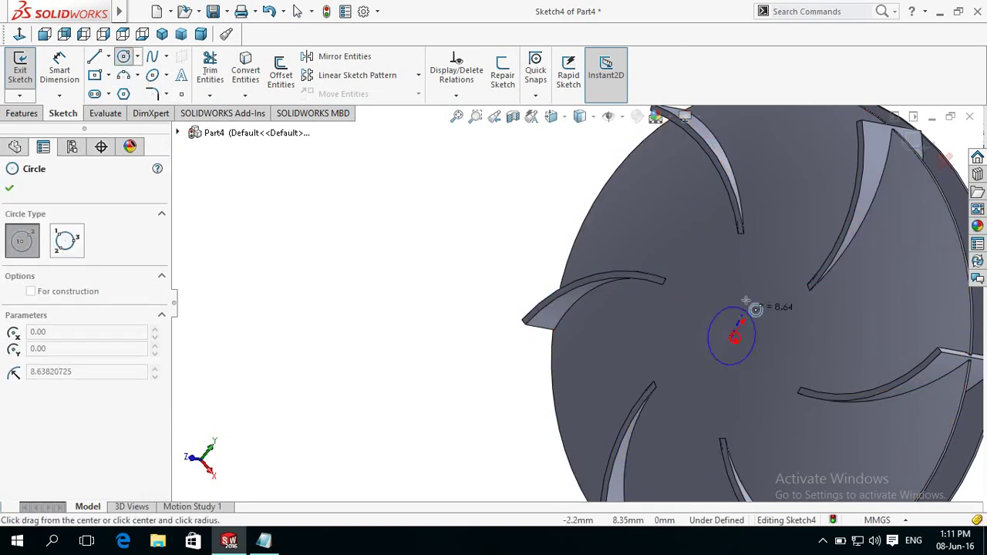
{"action": "right_click_drag", "start_coordinate": [443, 316], "coordinate": [451, 279]}
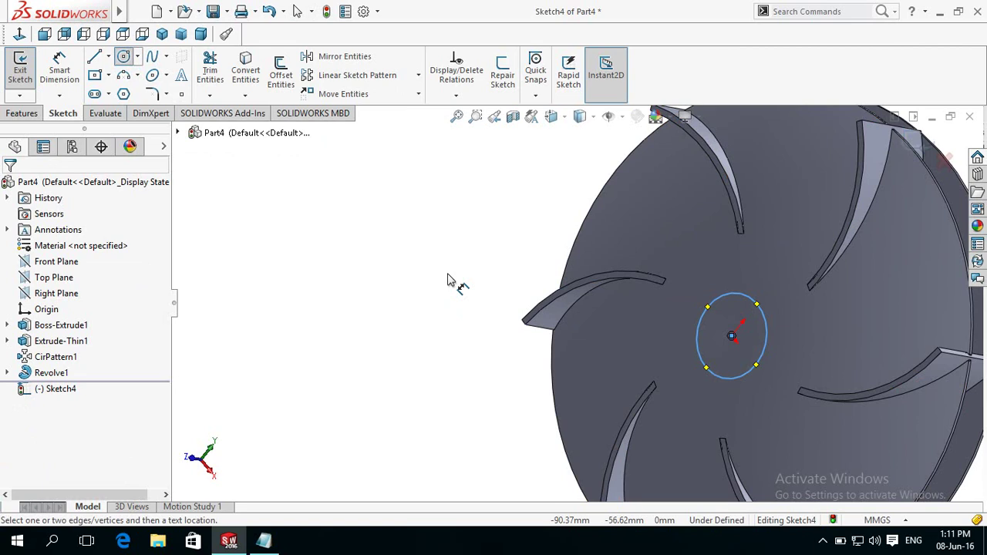
{"action": "left_click", "coordinate": [710, 385]}
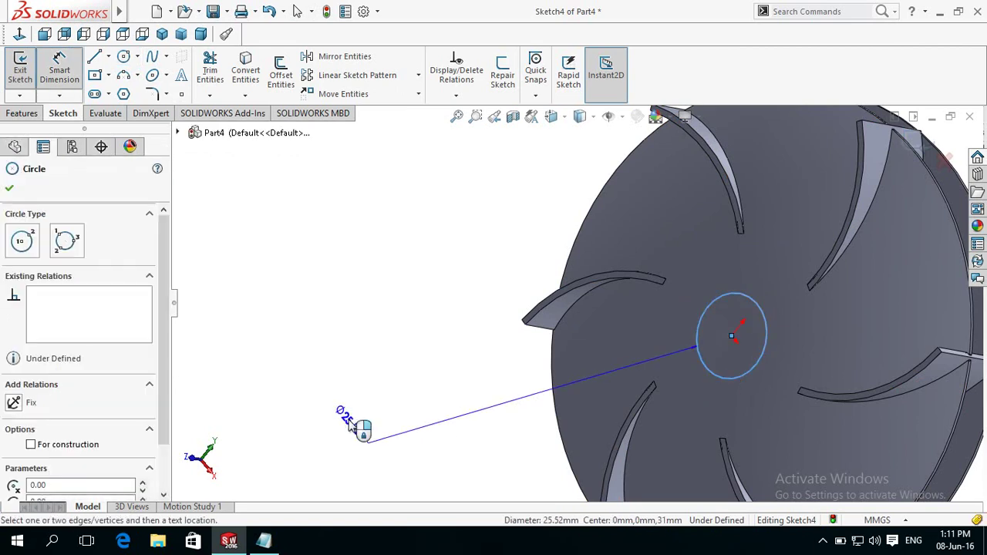
{"action": "left_click", "coordinate": [351, 424]}
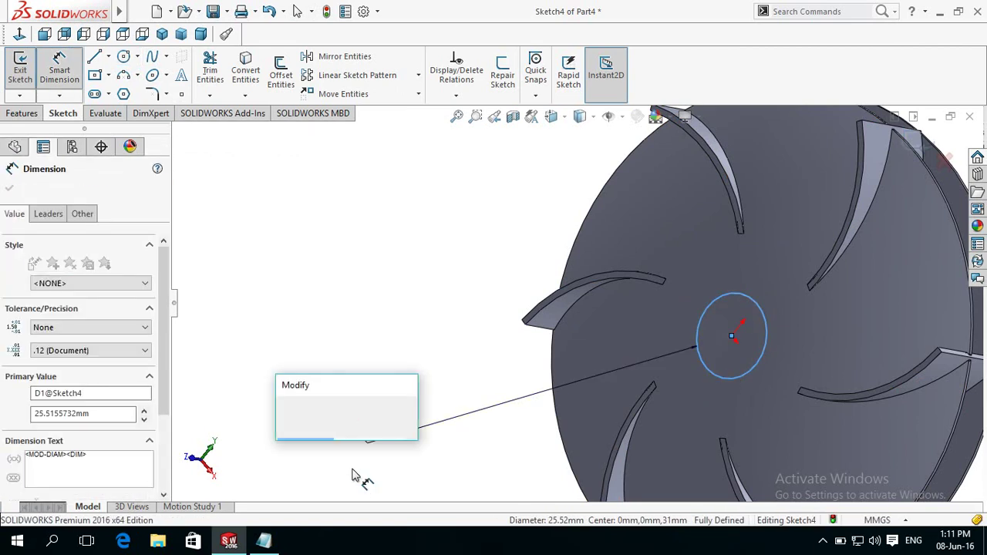
{"action": "type", "text": "30"}
{"action": "key", "text": "Return"}
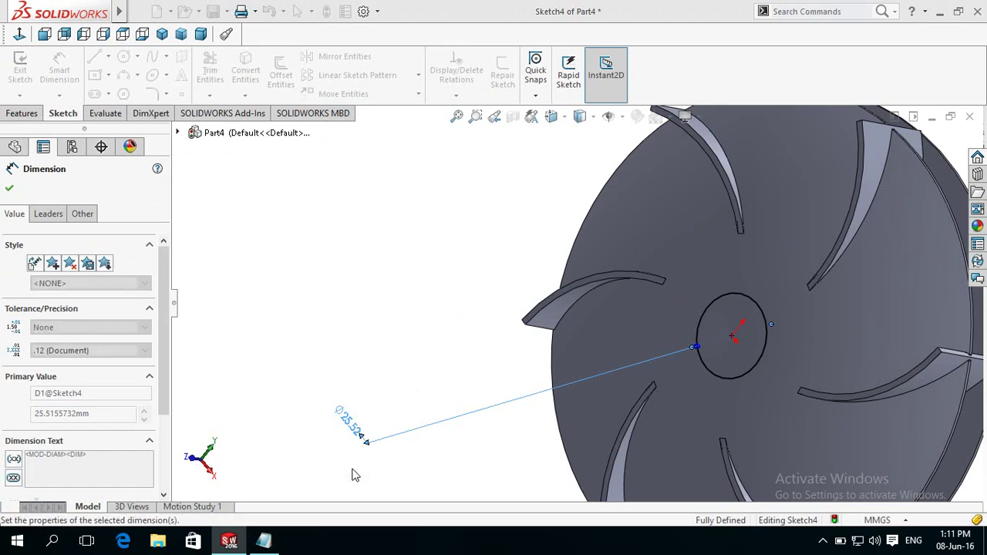
{"action": "left_click", "coordinate": [21, 114]}
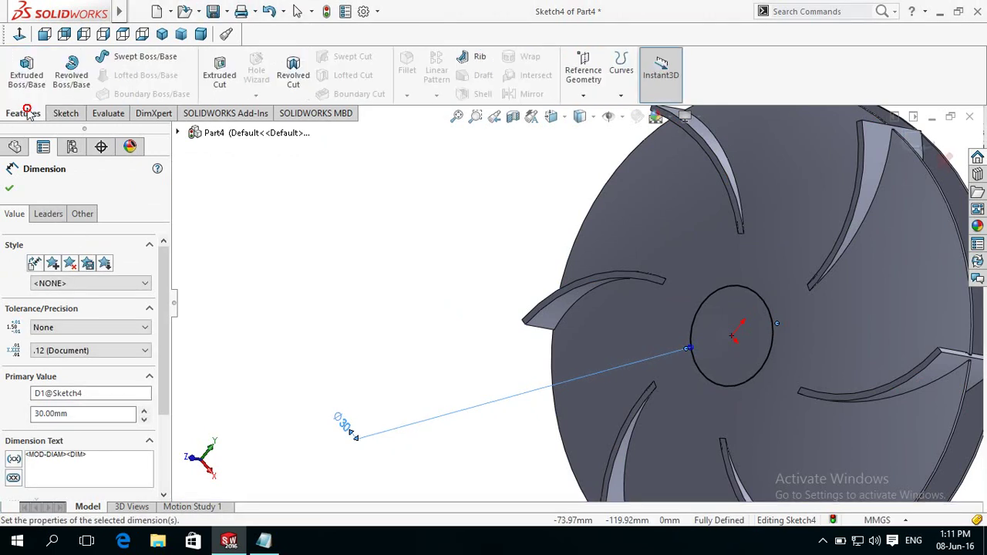
Extrude-cut the 30 mm circle 132 mm deep to bore through the impeller, then inspect it.
{"action": "left_click", "coordinate": [26, 66]}
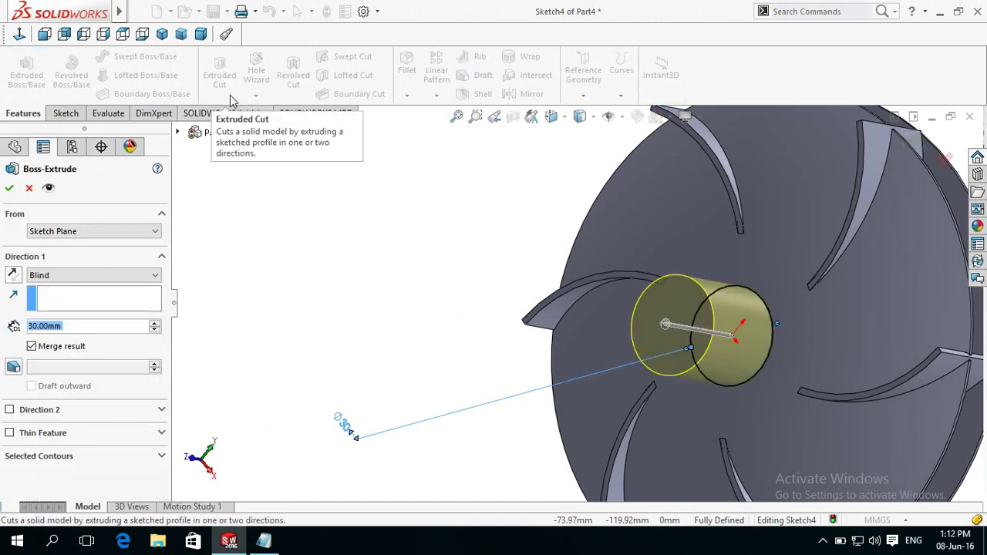
{"action": "left_click", "coordinate": [28, 190]}
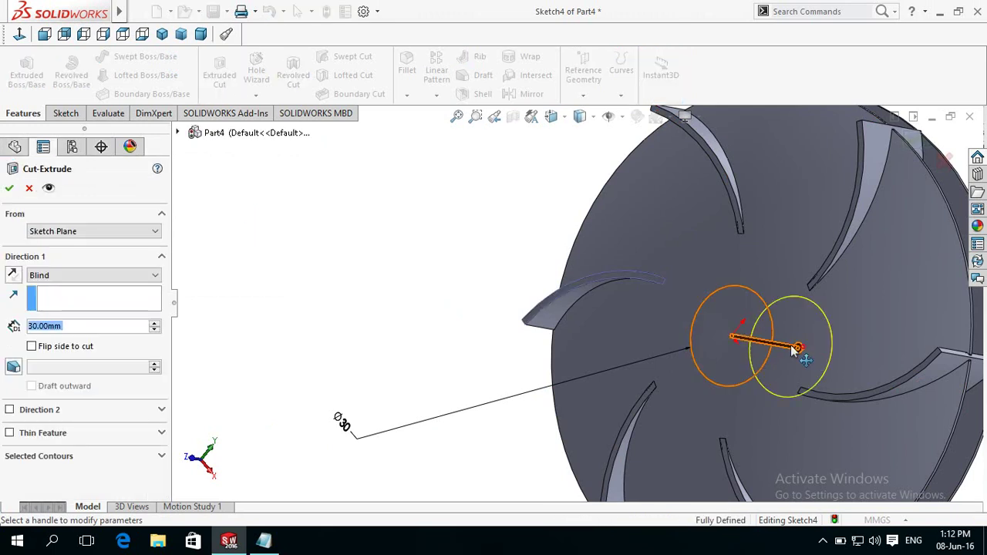
{"action": "left_click_drag", "start_coordinate": [802, 346], "coordinate": [486, 308]}
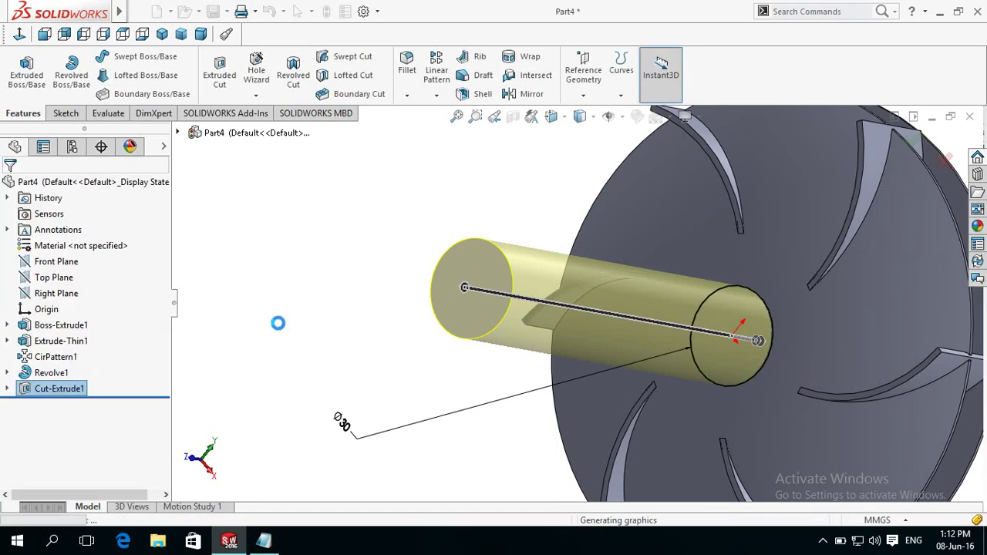
{"action": "left_click", "coordinate": [288, 331]}
{"action": "mouse_move", "coordinate": [365, 388]}
{"action": "middle_mouse_down"}
{"action": "mouse_move", "coordinate": [403, 400]}
{"action": "mouse_move", "coordinate": [386, 396]}
{"action": "mouse_move", "coordinate": [388, 412]}
{"action": "mouse_move", "coordinate": [371, 406]}
{"action": "middle_mouse_up"}
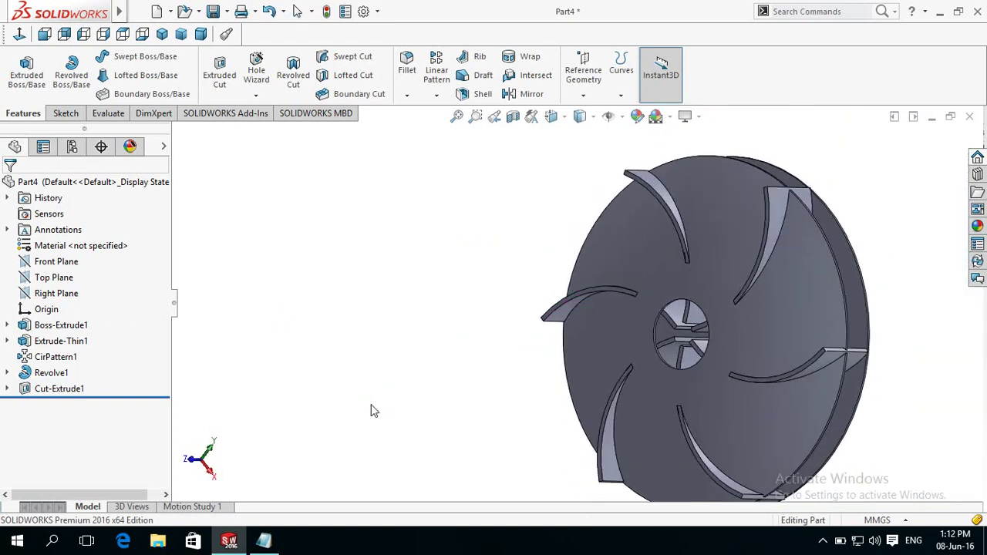
{"action": "left_click", "coordinate": [35, 278]}
{"action": "left_click", "coordinate": [41, 260]}
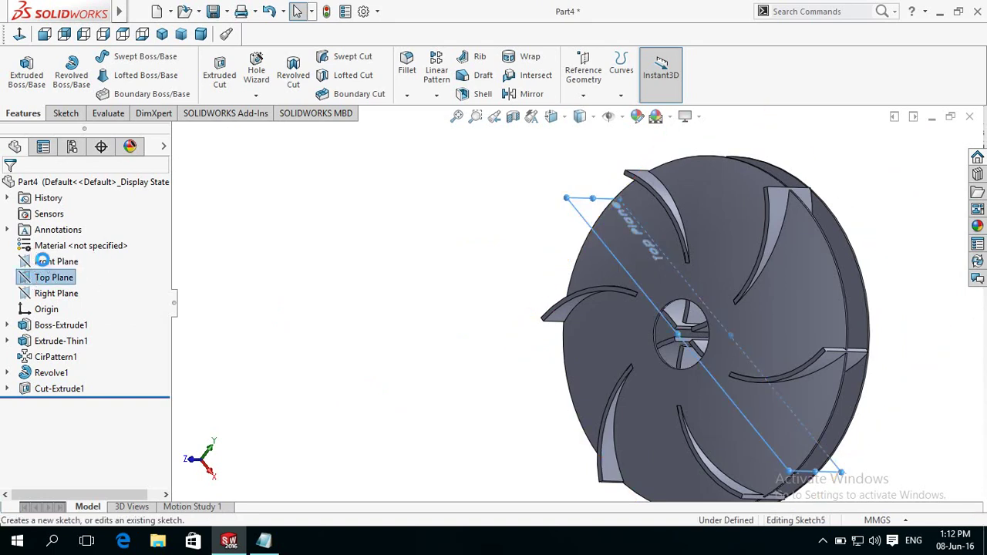
{"action": "left_click", "coordinate": [20, 34]}
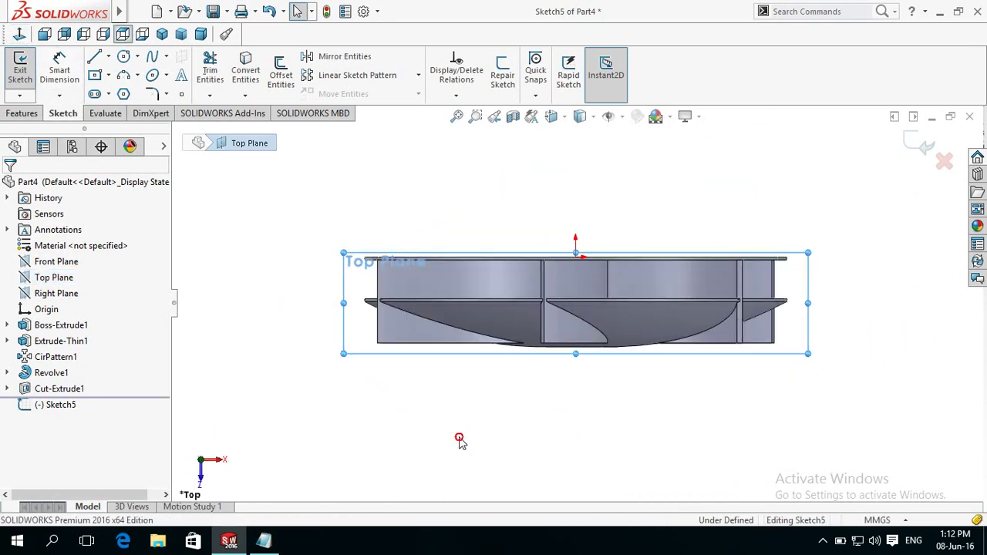
{"action": "left_click", "coordinate": [465, 440]}
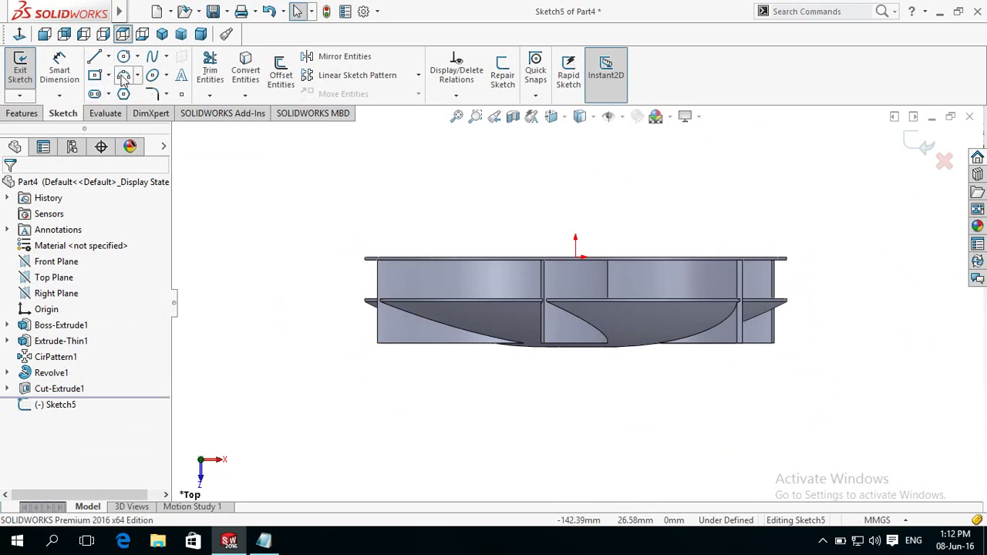
{"action": "left_click", "coordinate": [149, 93]}
{"action": "scroll", "coordinate": [586, 399], "scroll_direction": "down", "scroll_amount": 2}
{"action": "scroll", "coordinate": [579, 363], "scroll_direction": "down", "scroll_amount": 3}
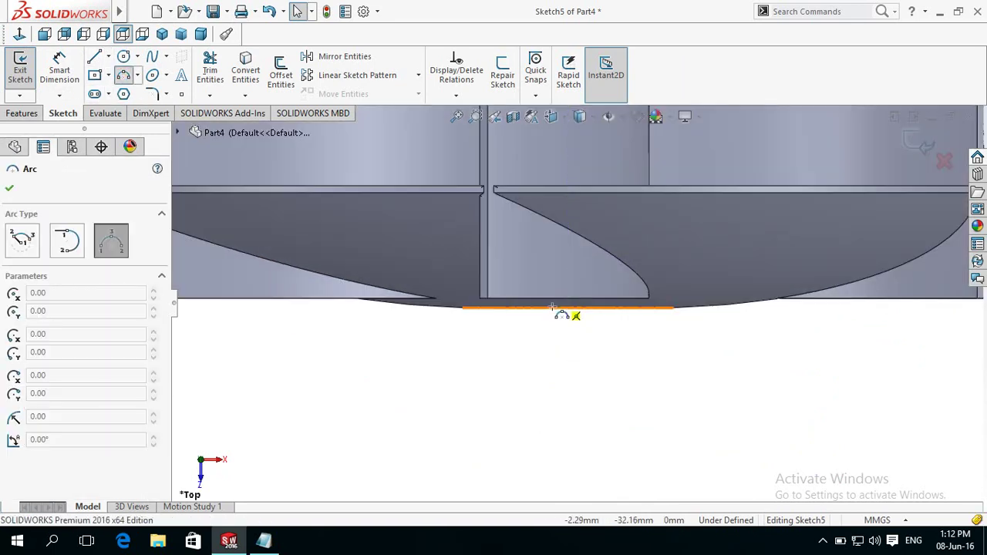
{"action": "scroll", "coordinate": [545, 337], "scroll_direction": "up", "scroll_amount": 2}
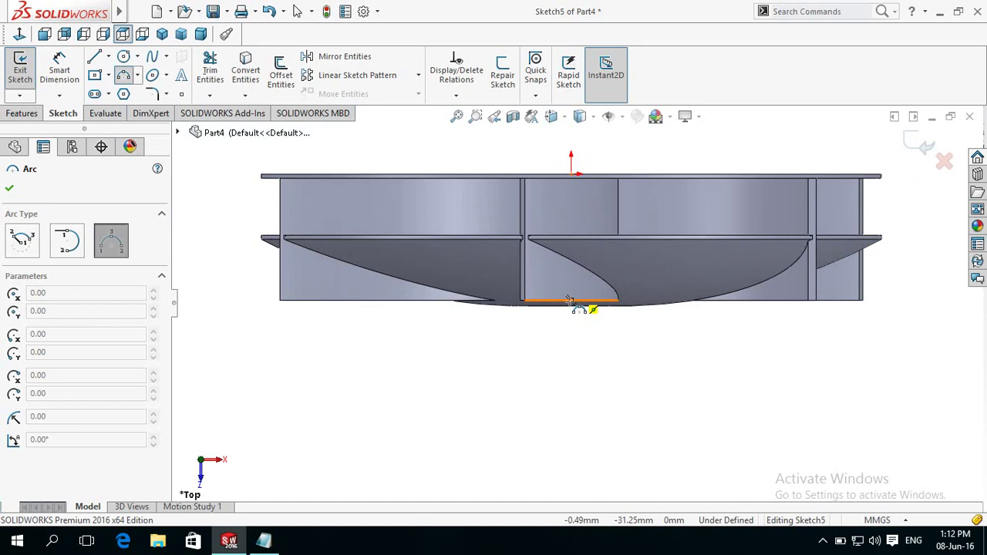
{"action": "left_click", "coordinate": [569, 308]}
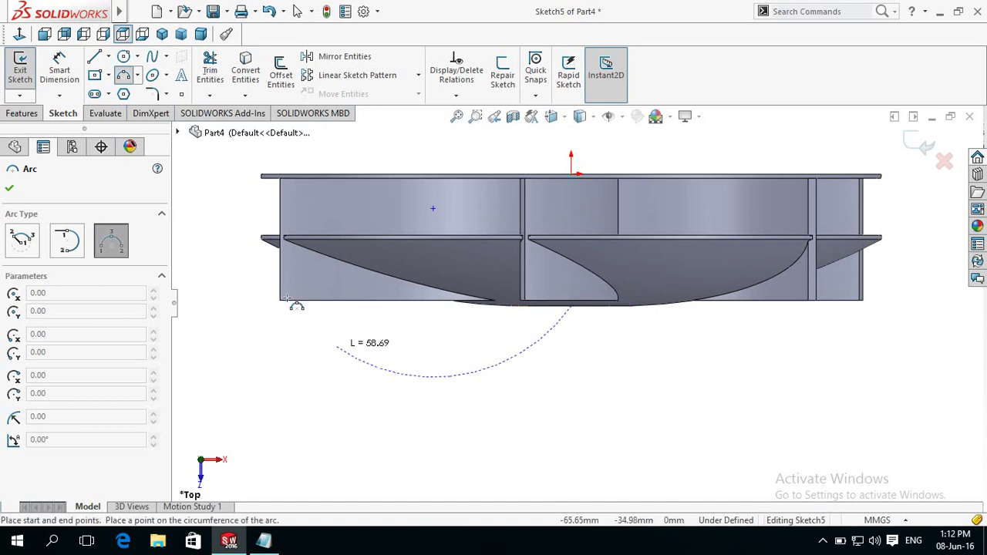
{"action": "left_click", "coordinate": [262, 240]}
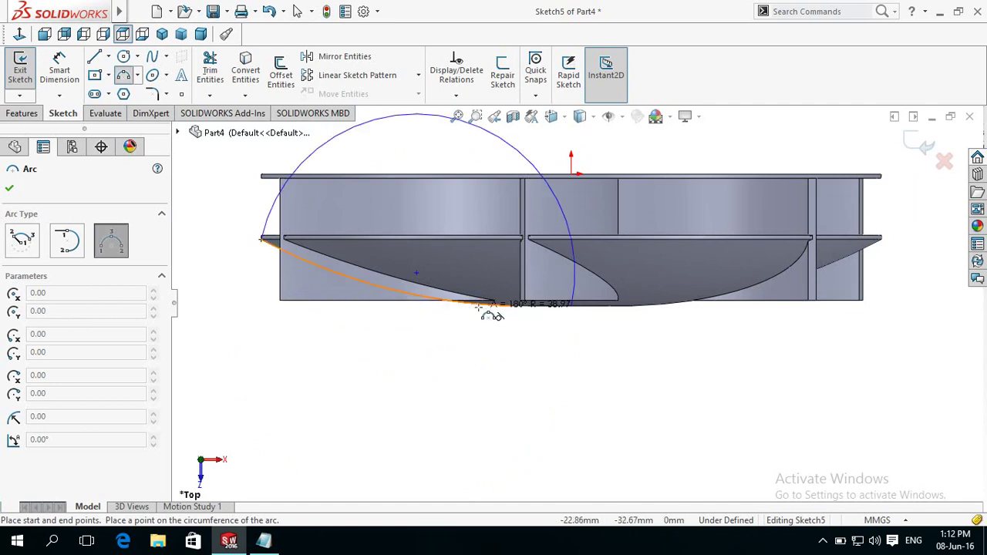
{"action": "left_click", "coordinate": [481, 306]}
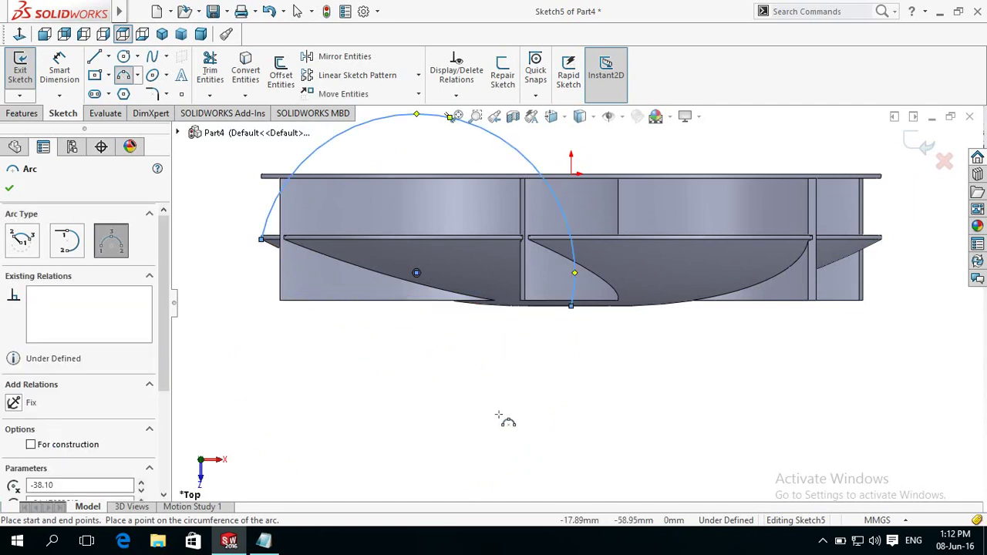
{"action": "key", "text": "ctrl+z"}
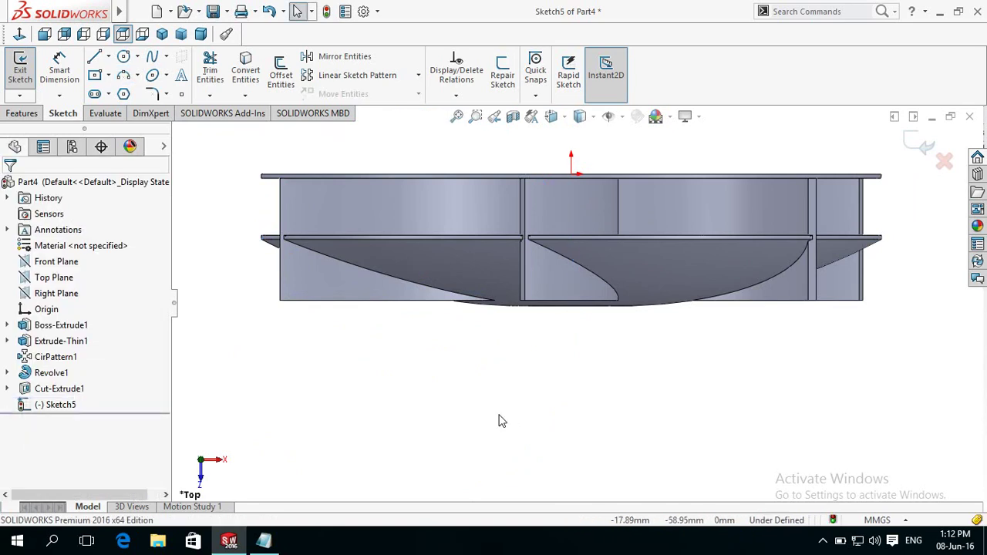
Abandon a started 3-point arc and set the display style to Hidden Lines Removed.
{"action": "left_click", "coordinate": [123, 75]}
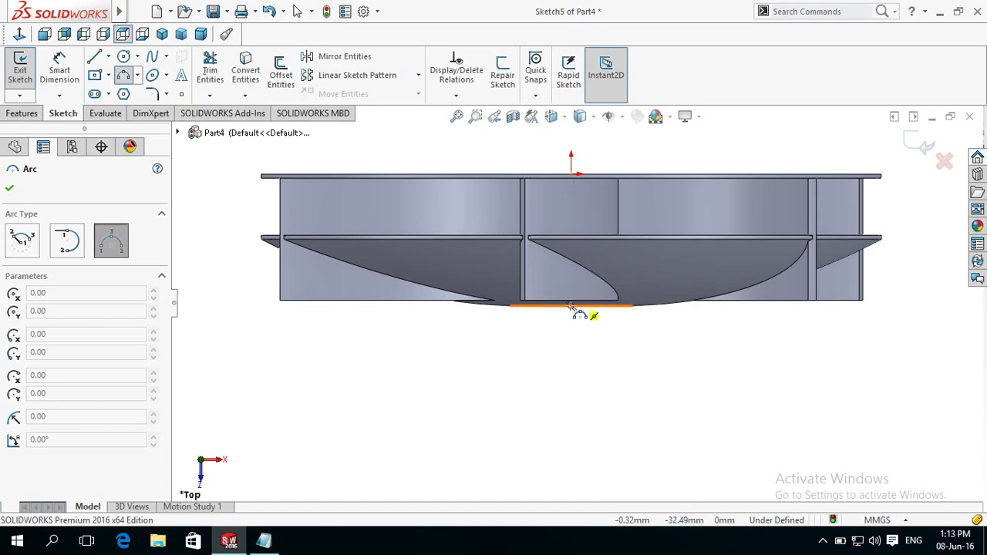
{"action": "left_click", "coordinate": [572, 306]}
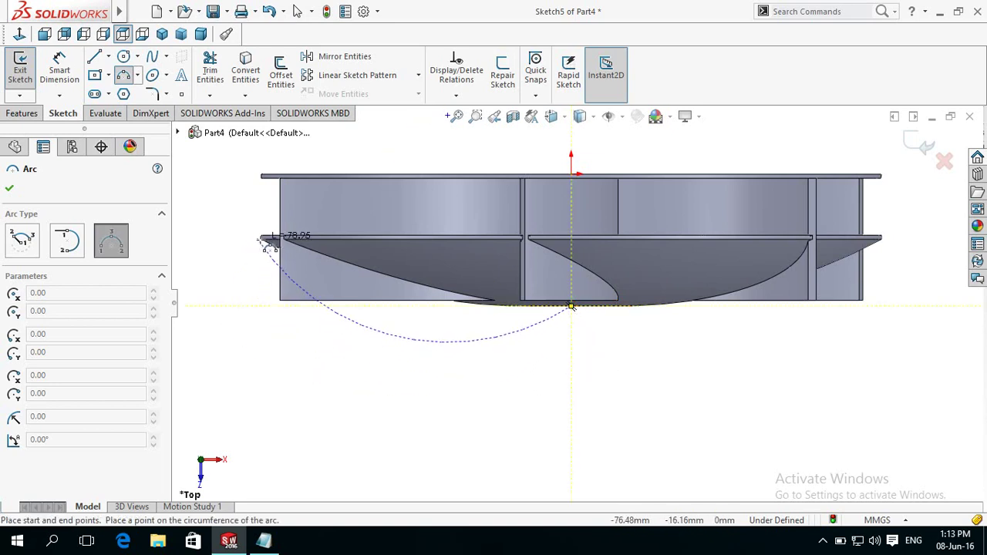
{"action": "left_click", "coordinate": [263, 242]}
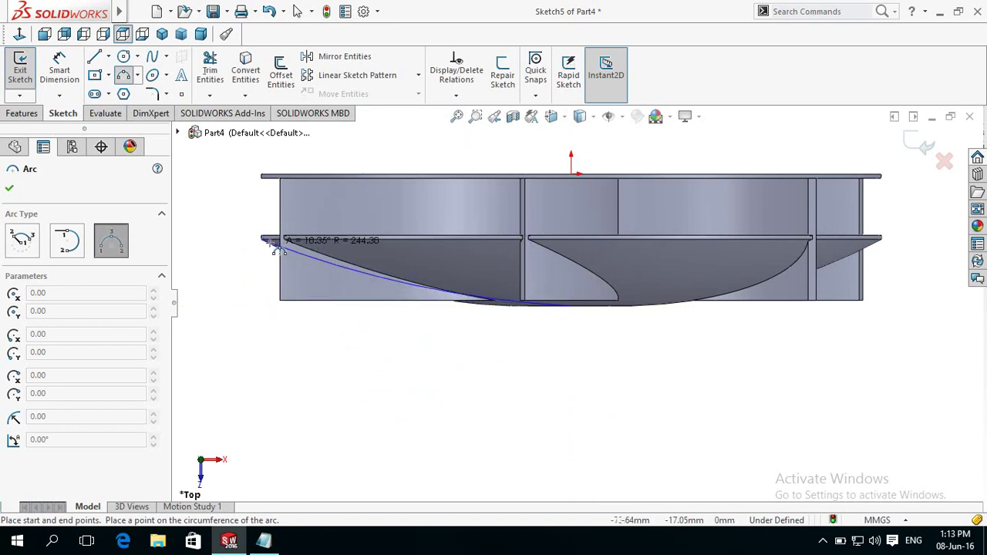
{"action": "scroll", "coordinate": [451, 362], "scroll_direction": "down", "scroll_amount": 2}
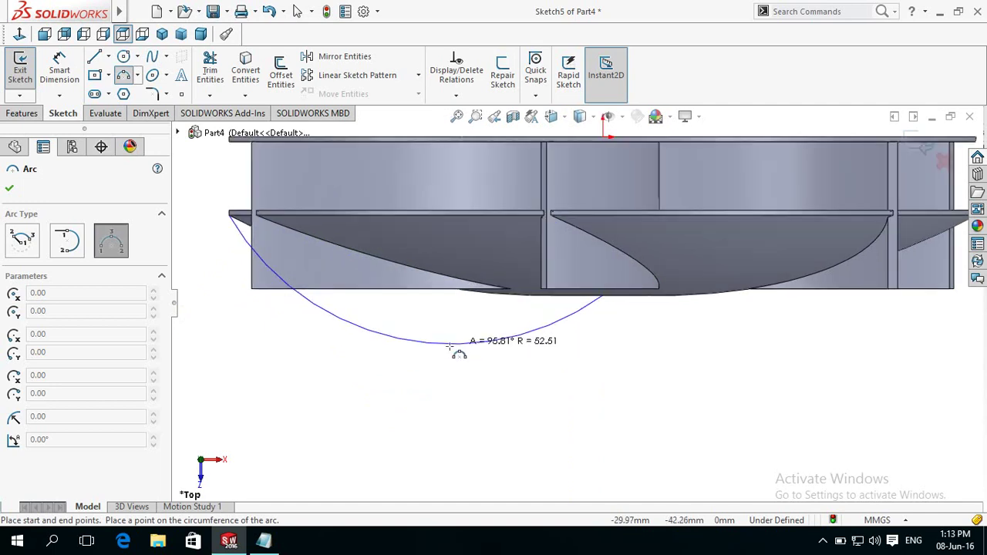
{"action": "scroll", "coordinate": [509, 254], "scroll_direction": "down", "scroll_amount": 3}
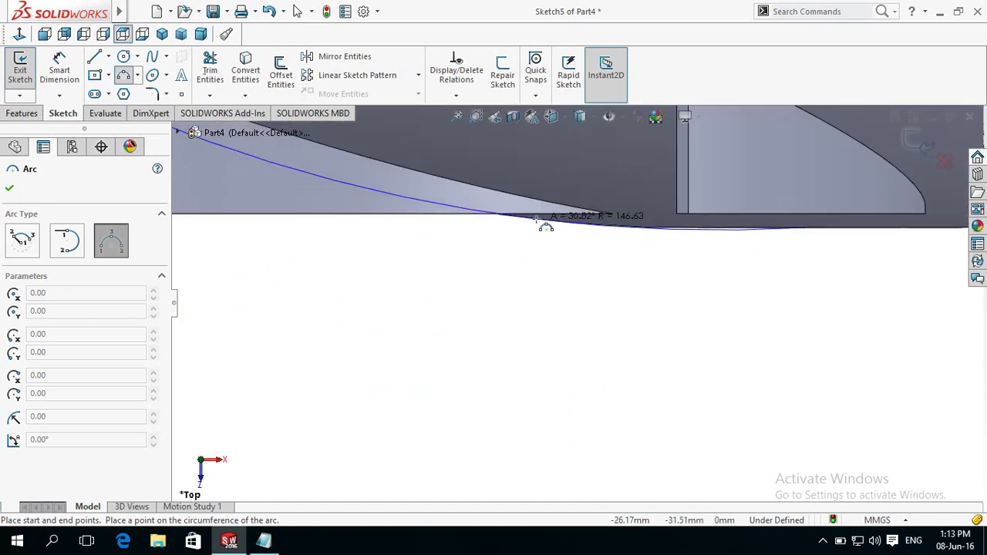
{"action": "scroll", "coordinate": [545, 226], "scroll_direction": "up", "scroll_amount": 3}
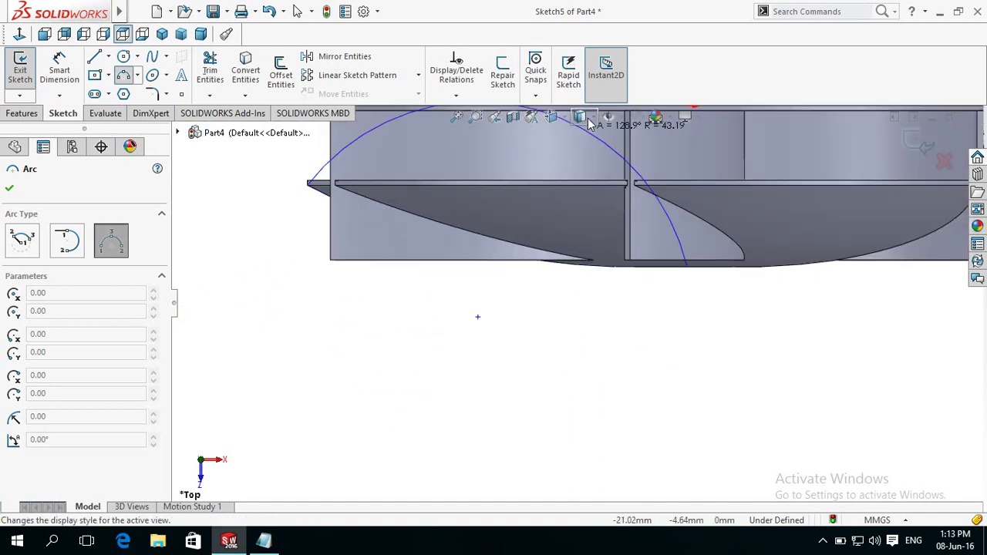
{"action": "left_click", "coordinate": [589, 118]}
{"action": "left_click", "coordinate": [582, 178]}
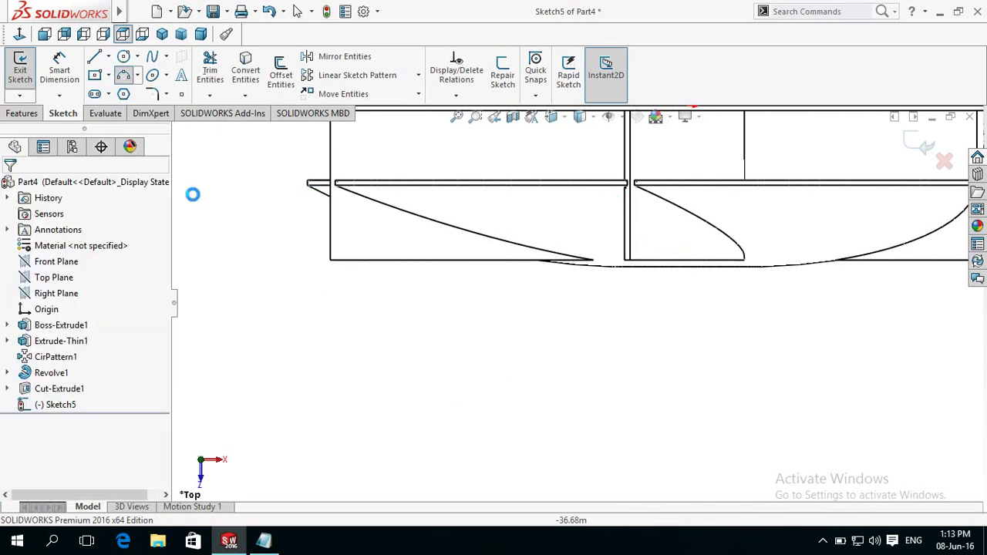
Draw a 3-point arc from the disc's left rim to the bottom centre following the underside.
{"action": "left_click", "coordinate": [153, 94]}
{"action": "left_click", "coordinate": [332, 193]}
{"action": "left_click", "coordinate": [613, 266]}
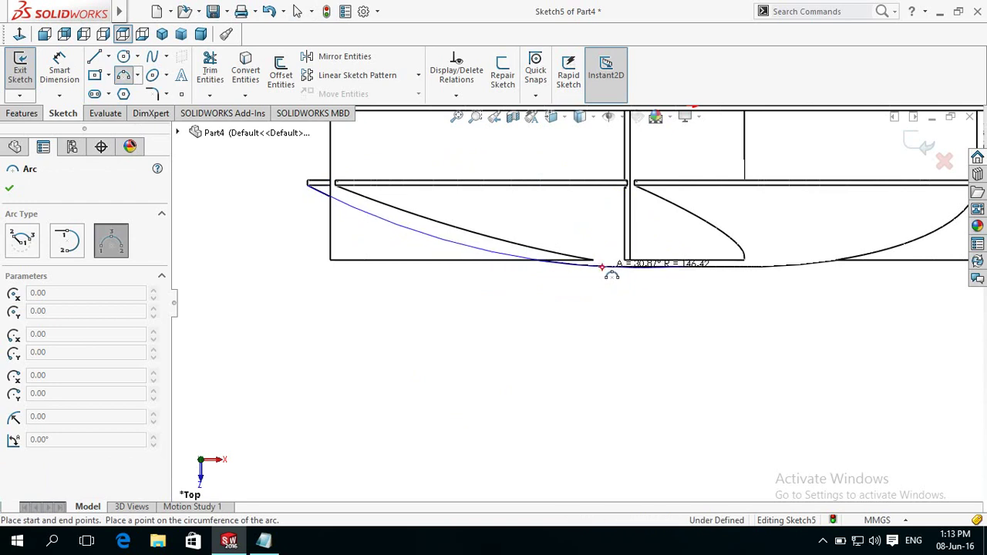
{"action": "left_click", "coordinate": [602, 267]}
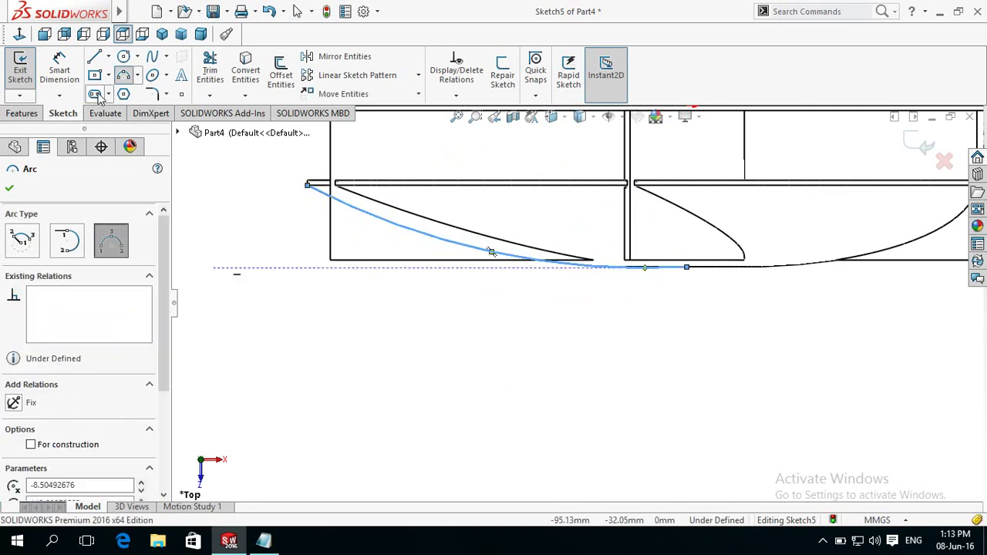
Draw three lines from the arc's rim end, across the bottom, and back up to the arc.
{"action": "key", "text": "l"}
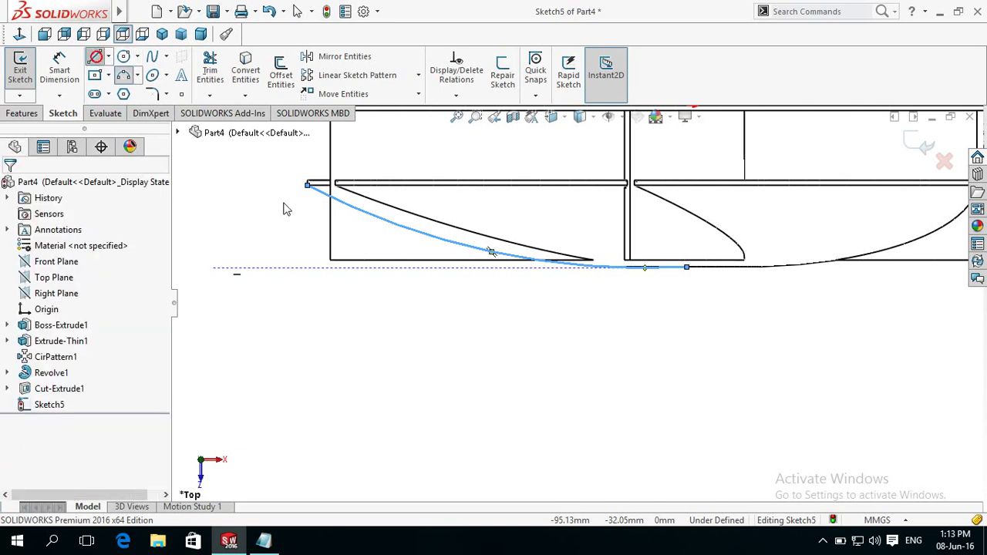
{"action": "left_click_drag", "start_coordinate": [308, 185], "coordinate": [260, 303]}
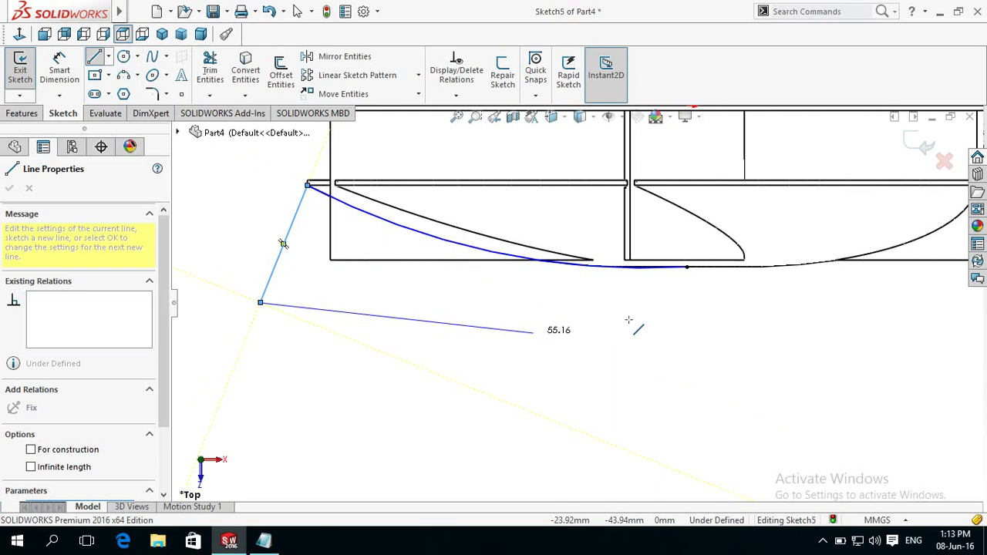
{"action": "left_click", "coordinate": [719, 314]}
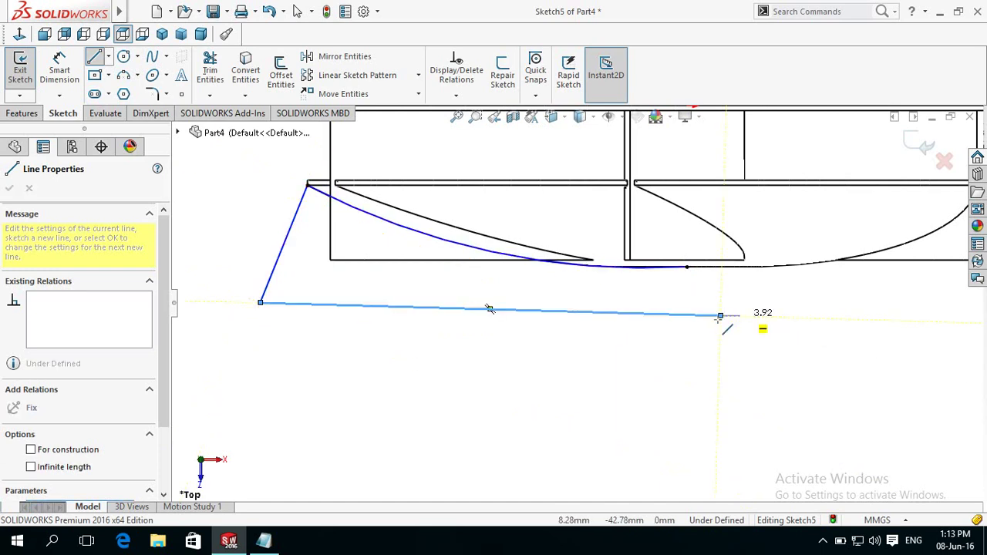
{"action": "left_click", "coordinate": [518, 265]}
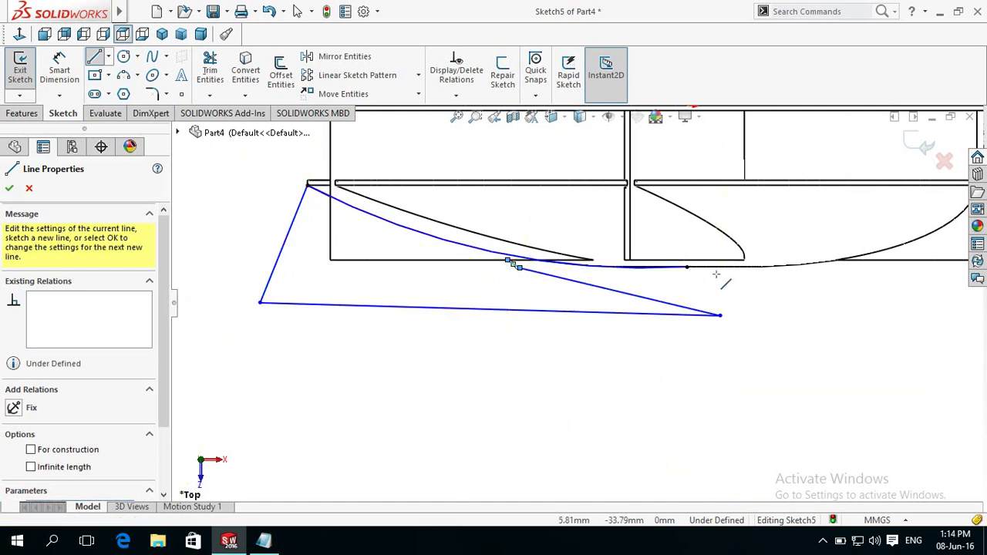
{"action": "key", "text": "Escape"}
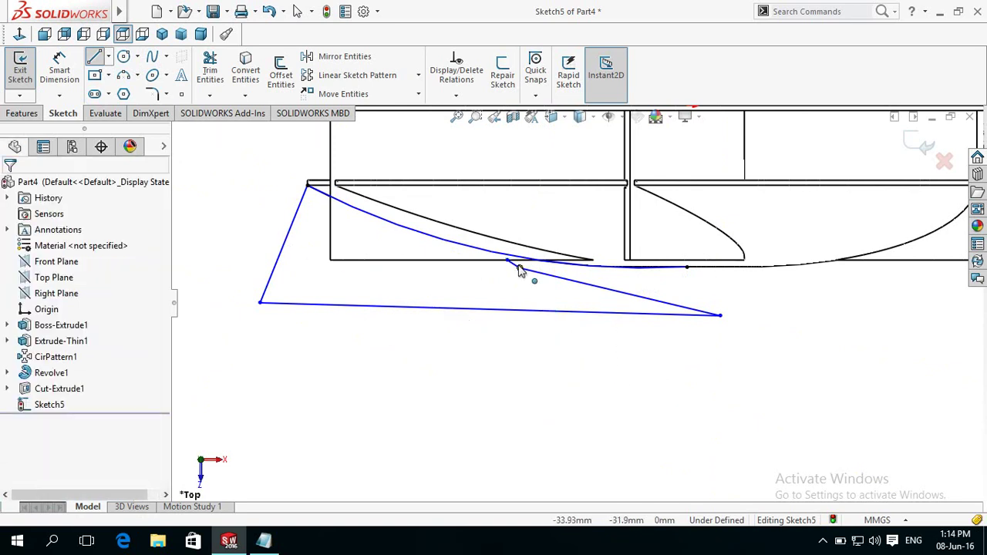
{"action": "key", "text": "Escape"}
{"action": "scroll", "coordinate": [519, 278], "scroll_direction": "down", "scroll_amount": 3}
Attach the short closing line to the arc's end, make it vertical, and drag the corner below the left edge.
{"action": "left_click", "coordinate": [521, 275]}
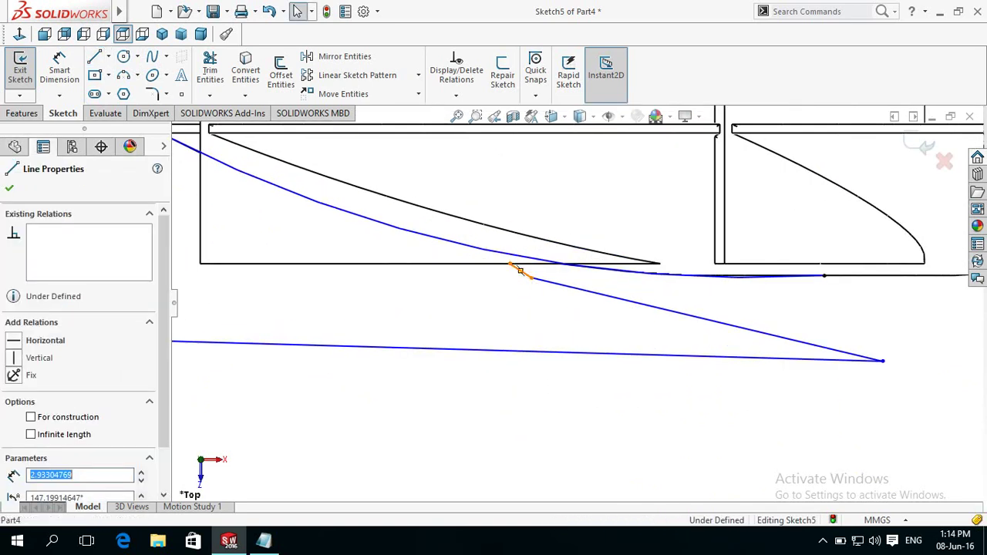
{"action": "mouse_move", "coordinate": [510, 264]}
{"action": "left_mouse_down"}
{"action": "mouse_move", "coordinate": [523, 275]}
{"action": "mouse_move", "coordinate": [826, 282]}
{"action": "left_mouse_up"}
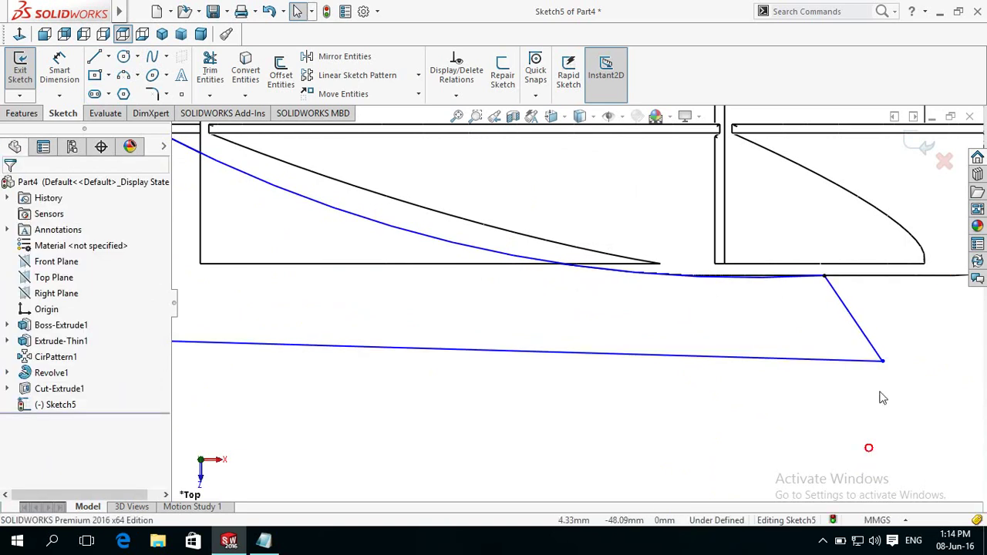
{"action": "left_click", "coordinate": [876, 360]}
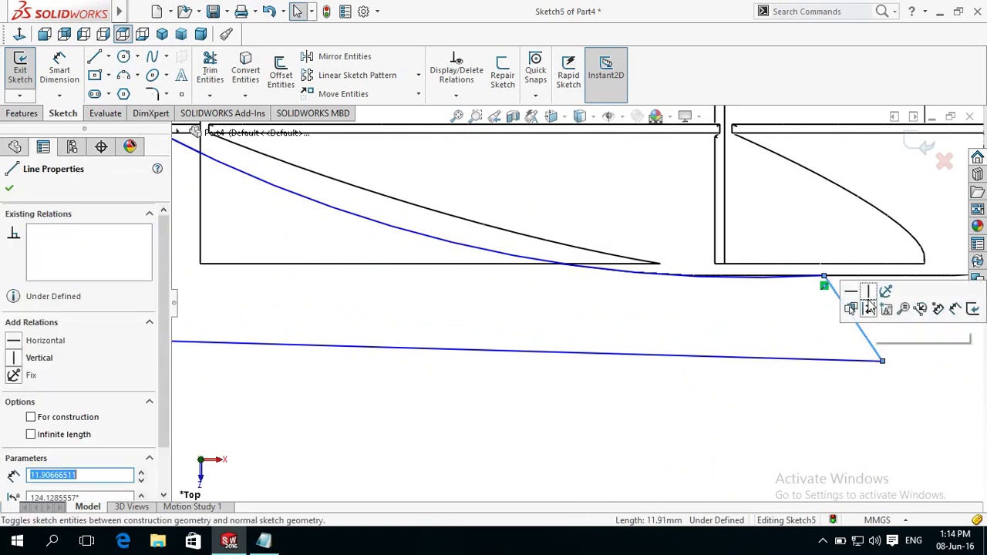
{"action": "left_click", "coordinate": [867, 296]}
{"action": "key", "text": "z"}
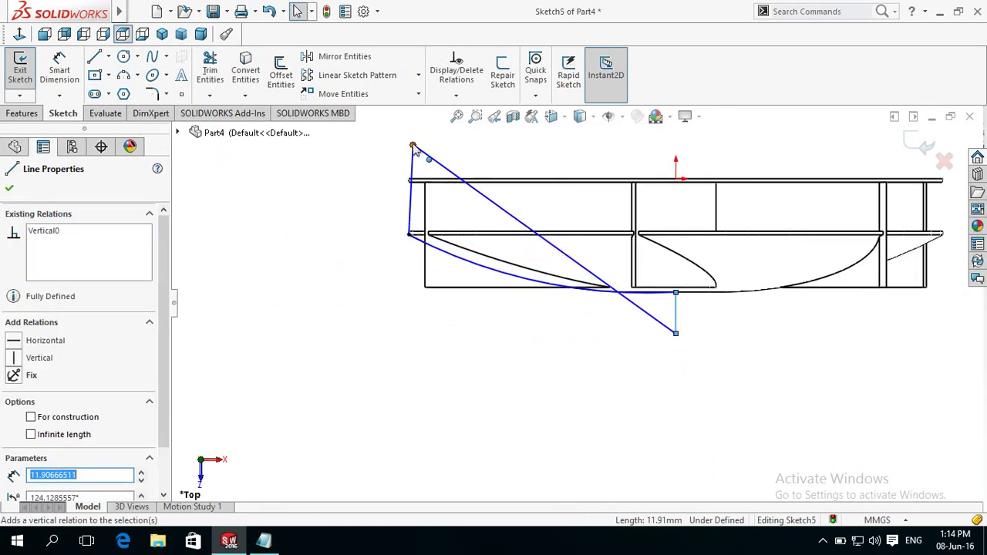
{"action": "left_click_drag", "start_coordinate": [413, 147], "coordinate": [404, 329]}
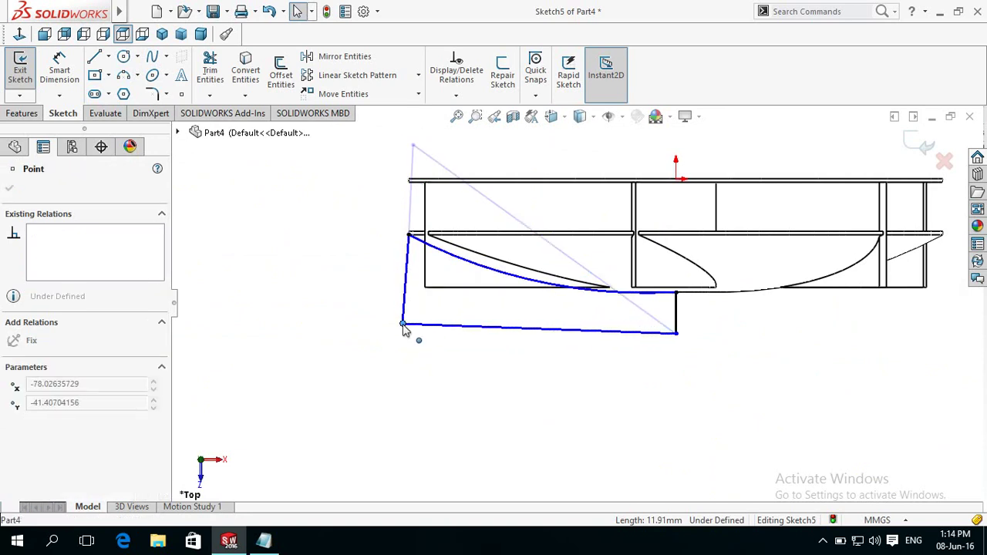
{"action": "left_click", "coordinate": [483, 385]}
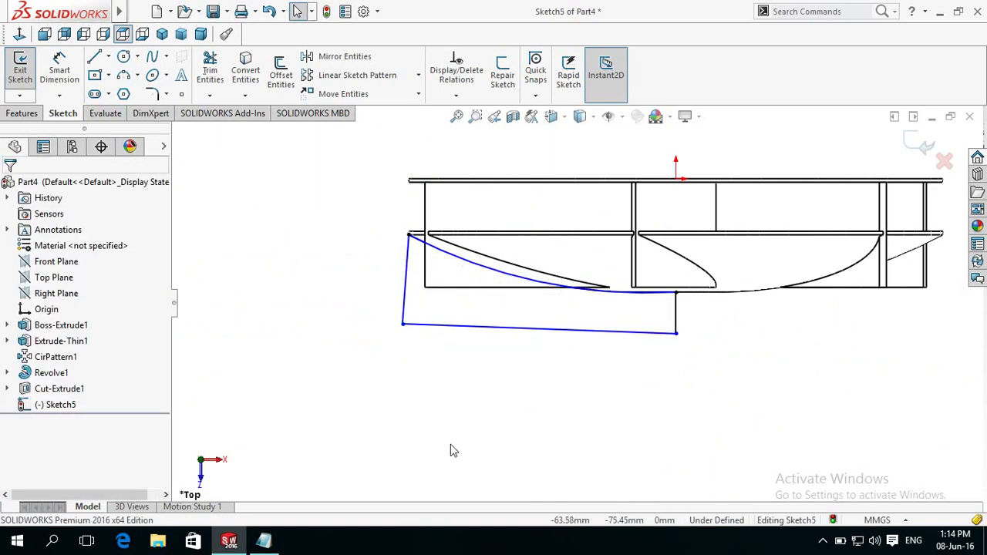
Revolve-cut Sketch5 360° about the vertical centre line Line5.
{"action": "key", "text": "z"}
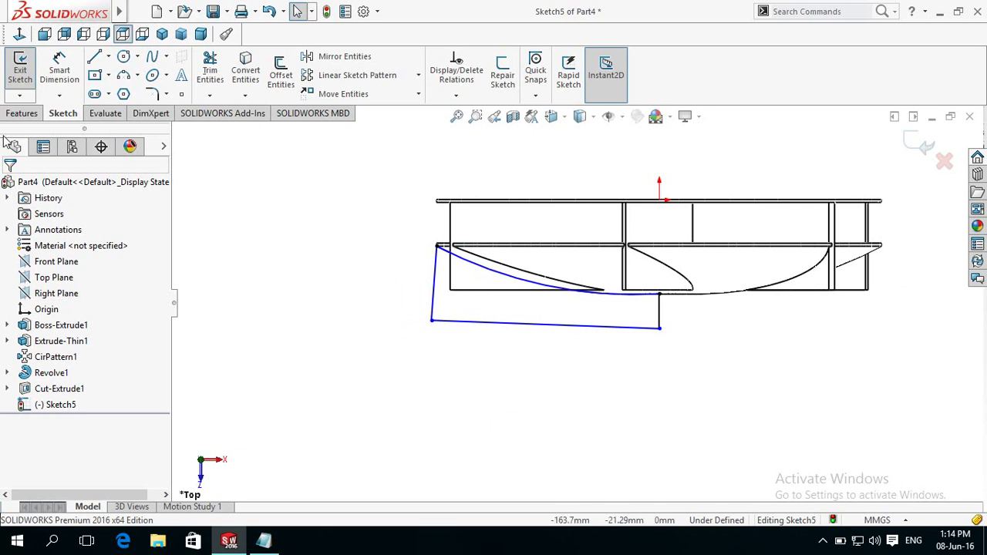
{"action": "left_click", "coordinate": [23, 114]}
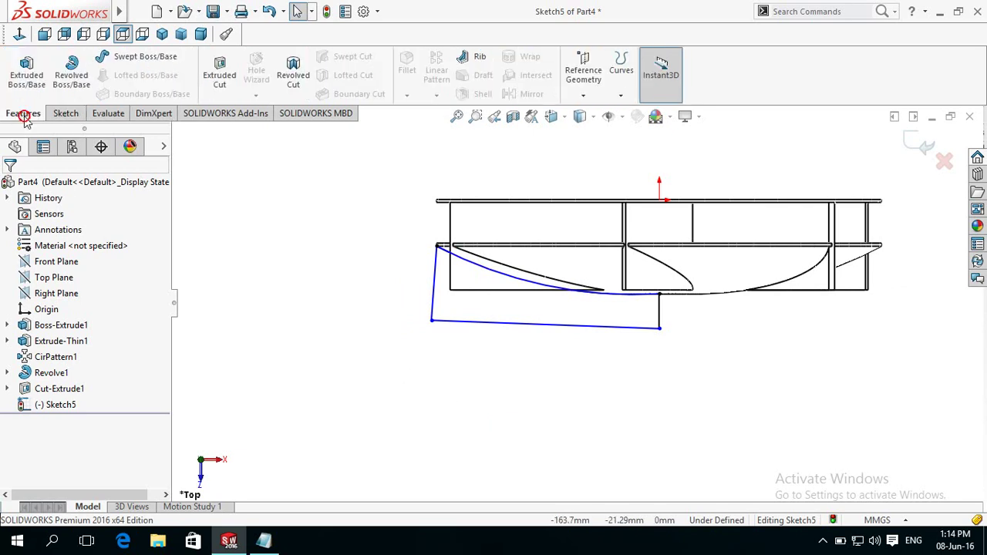
{"action": "left_click", "coordinate": [291, 71]}
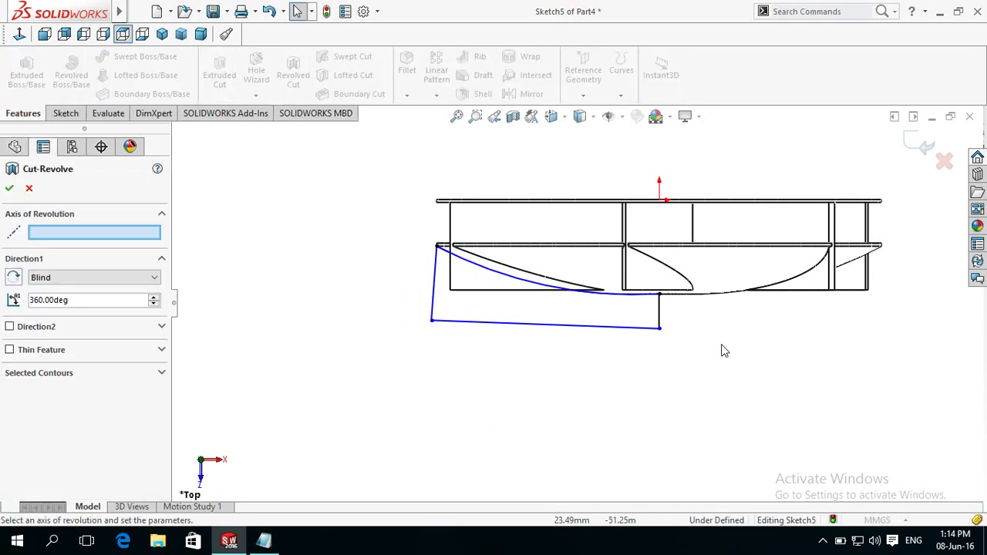
{"action": "left_click", "coordinate": [660, 323]}
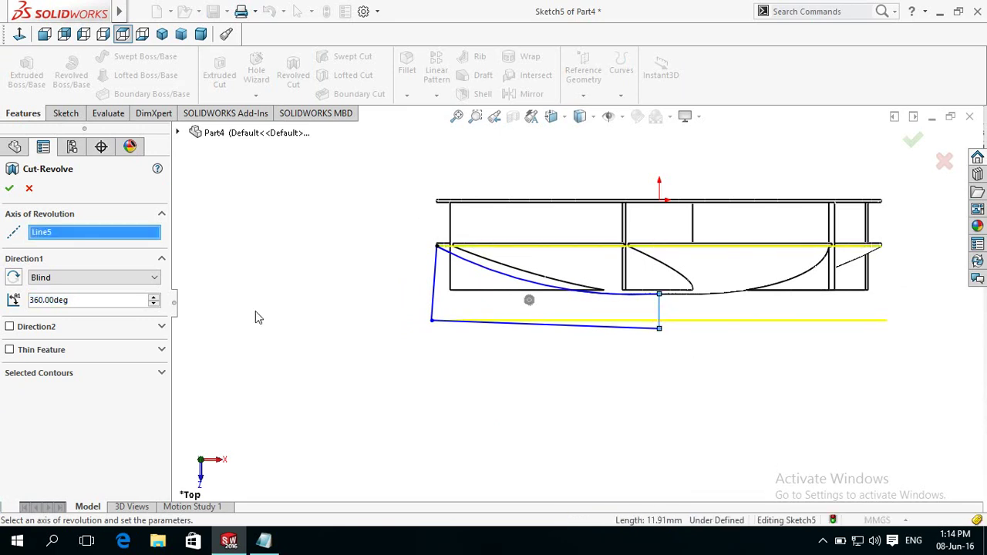
{"action": "left_click", "coordinate": [8, 189]}
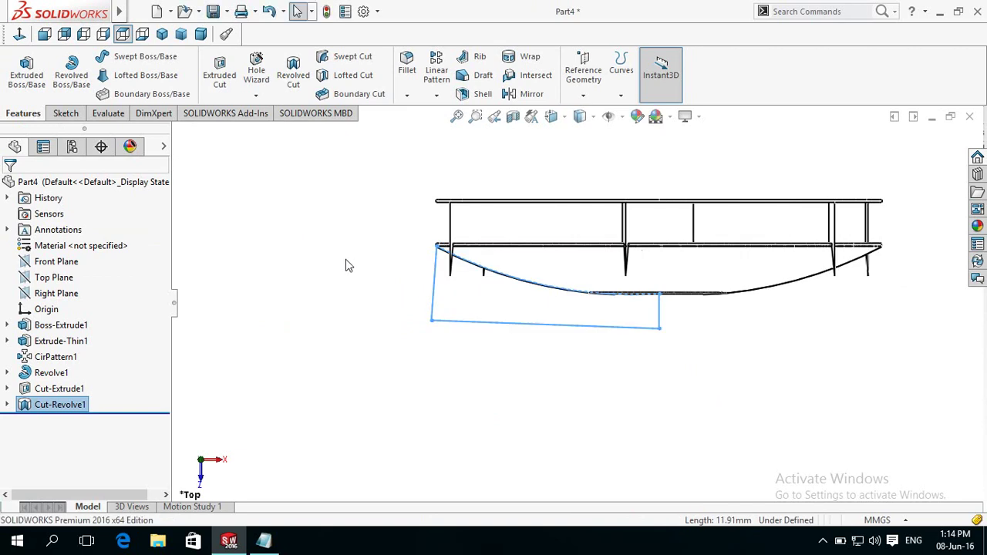
Switch the display style to Shaded With Edges and tilt the view.
{"action": "left_click", "coordinate": [591, 117]}
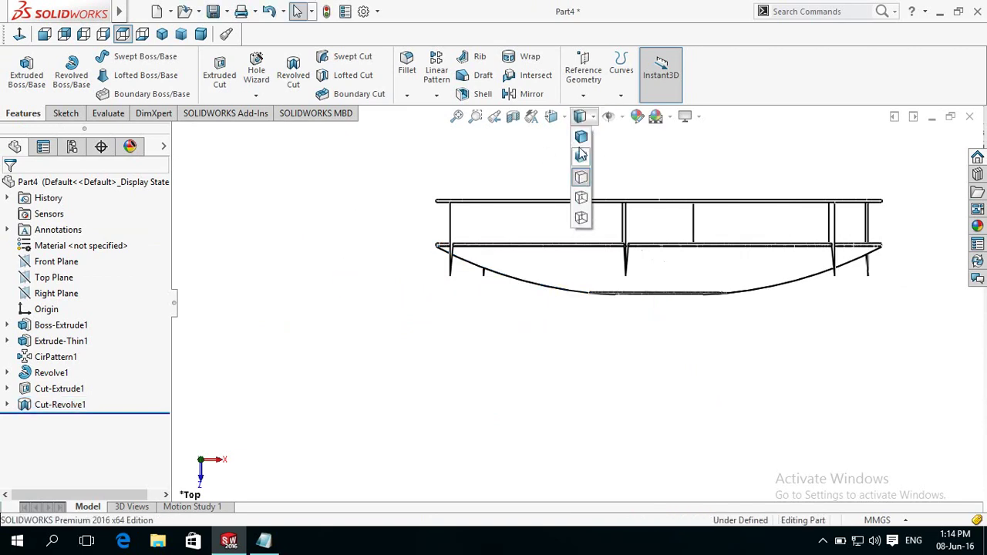
{"action": "left_click", "coordinate": [583, 145]}
{"action": "mouse_move", "coordinate": [357, 280]}
{"action": "middle_mouse_down"}
{"action": "mouse_move", "coordinate": [385, 271]}
{"action": "mouse_move", "coordinate": [378, 139]}
{"action": "mouse_move", "coordinate": [373, 242]}
{"action": "mouse_move", "coordinate": [437, 280]}
{"action": "mouse_move", "coordinate": [403, 311]}
{"action": "mouse_move", "coordinate": [373, 297]}
{"action": "middle_mouse_up"}
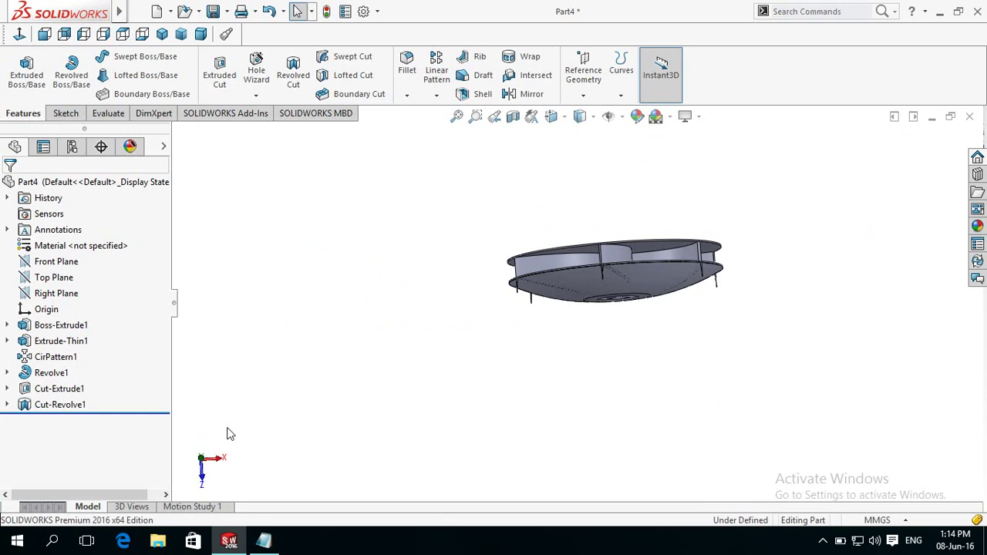
Edit Sketch5, pull its lower-left corner well past the rim, and rebuild Cut-Revolve1.
{"action": "left_click", "coordinate": [9, 406]}
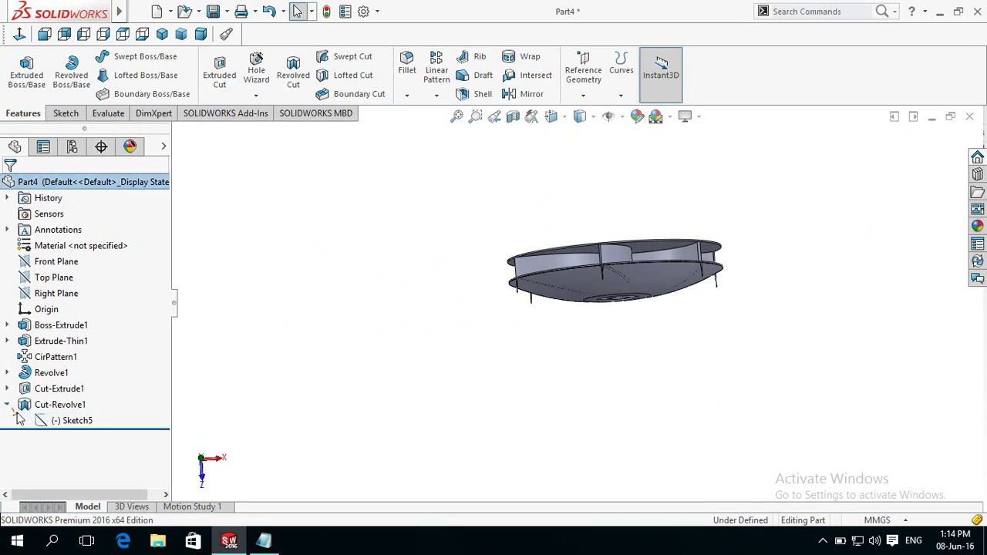
{"action": "left_click", "coordinate": [58, 423]}
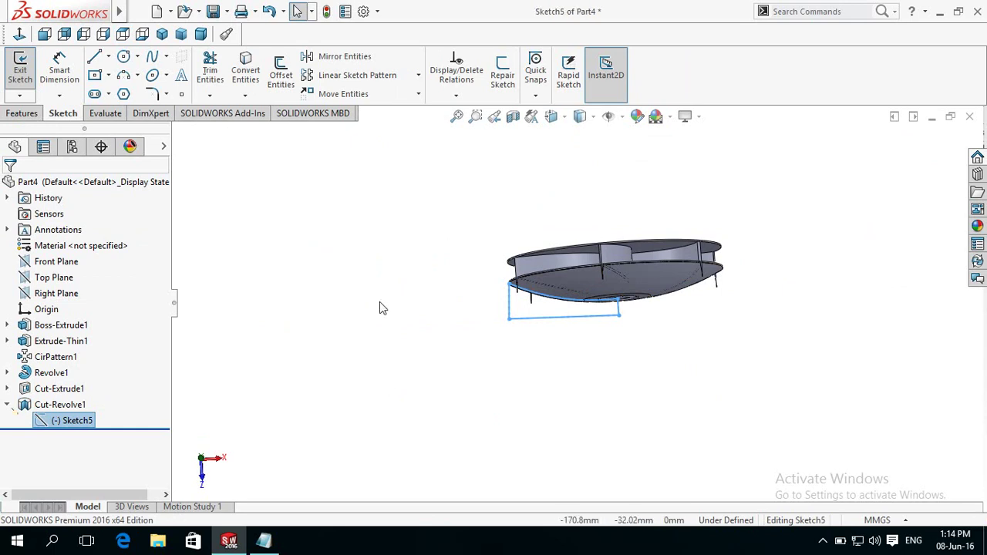
{"action": "middle_click_drag", "start_coordinate": [441, 346], "coordinate": [458, 326]}
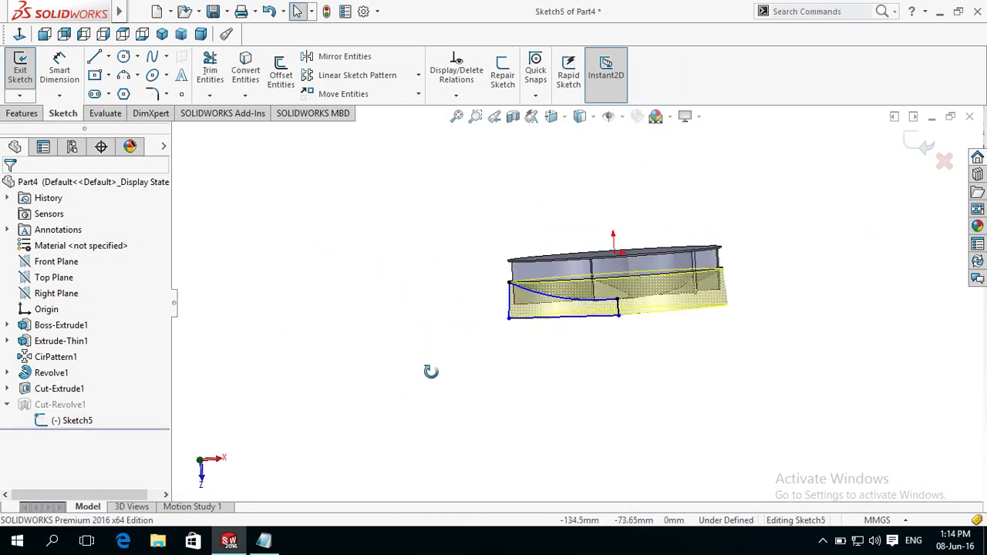
{"action": "scroll", "coordinate": [463, 325], "scroll_direction": "down", "scroll_amount": 2}
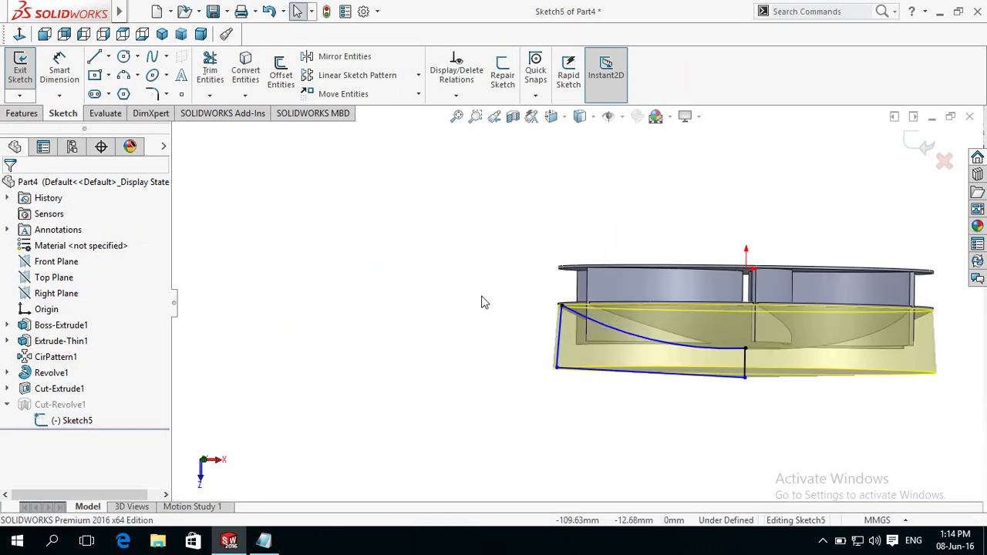
{"action": "scroll", "coordinate": [486, 323], "scroll_direction": "down", "scroll_amount": 2}
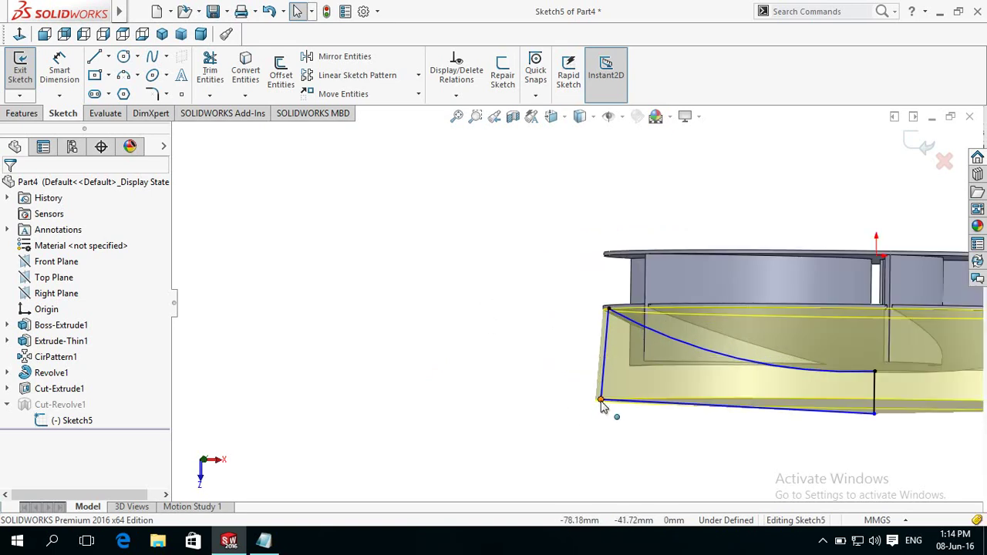
{"action": "mouse_move", "coordinate": [600, 401]}
{"action": "left_mouse_down"}
{"action": "mouse_move", "coordinate": [340, 348]}
{"action": "mouse_move", "coordinate": [298, 312]}
{"action": "mouse_move", "coordinate": [293, 323]}
{"action": "left_mouse_up"}
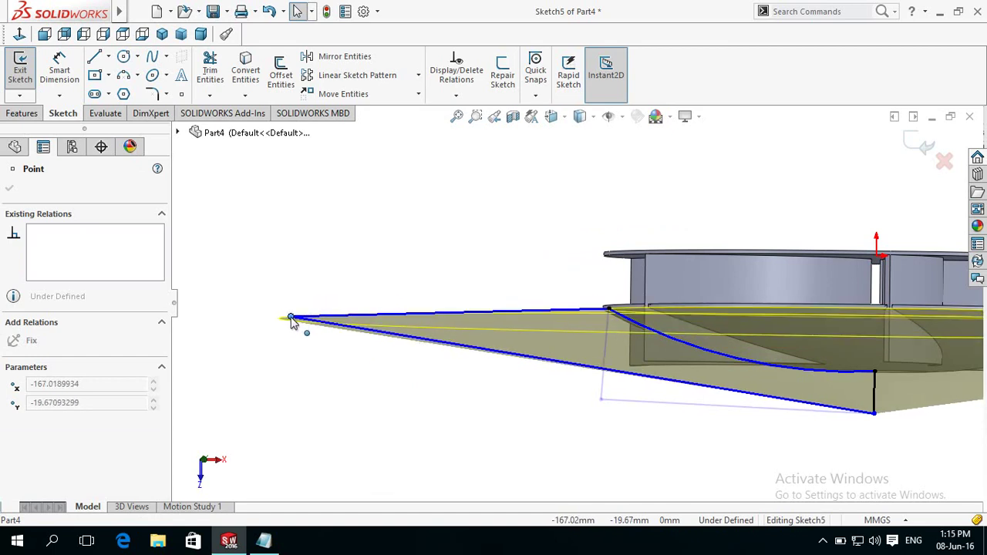
{"action": "left_click", "coordinate": [327, 400]}
{"action": "left_click", "coordinate": [914, 158]}
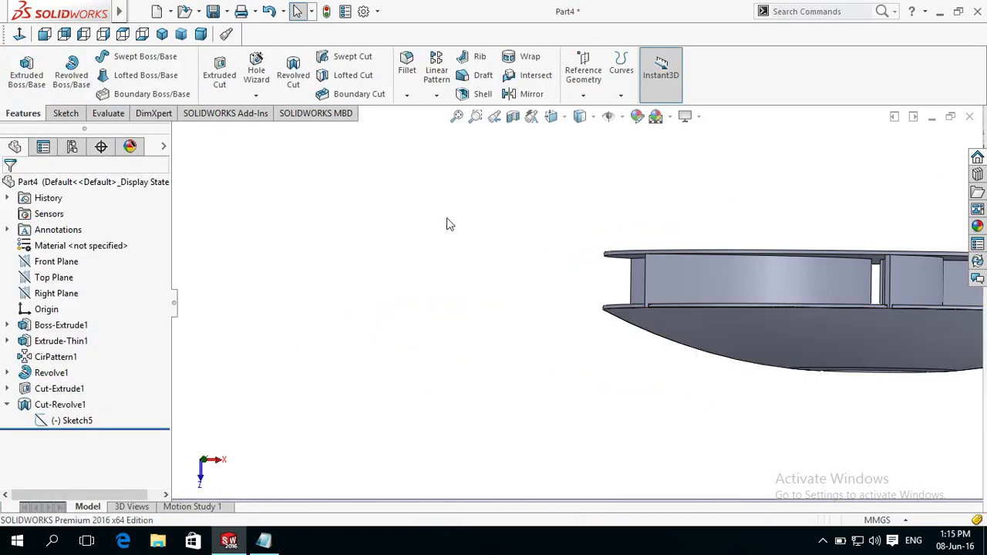
{"action": "scroll", "coordinate": [452, 249], "scroll_direction": "up", "scroll_amount": 2}
Orbit to the disc's flat back face and start a new sketch on it.
{"action": "scroll", "coordinate": [481, 363], "scroll_direction": "up", "scroll_amount": 2}
{"action": "mouse_move", "coordinate": [502, 362]}
{"action": "middle_mouse_down"}
{"action": "mouse_move", "coordinate": [504, 229]}
{"action": "mouse_move", "coordinate": [465, 334]}
{"action": "mouse_move", "coordinate": [462, 218]}
{"action": "mouse_move", "coordinate": [401, 260]}
{"action": "mouse_move", "coordinate": [396, 238]}
{"action": "middle_mouse_up"}
{"action": "scroll", "coordinate": [542, 156], "scroll_direction": "down", "scroll_amount": 2}
{"action": "scroll", "coordinate": [756, 447], "scroll_direction": "down", "scroll_amount": 2}
{"action": "mouse_move", "coordinate": [756, 447]}
{"action": "middle_mouse_down"}
{"action": "mouse_move", "coordinate": [612, 400]}
{"action": "mouse_move", "coordinate": [623, 378]}
{"action": "middle_mouse_up"}
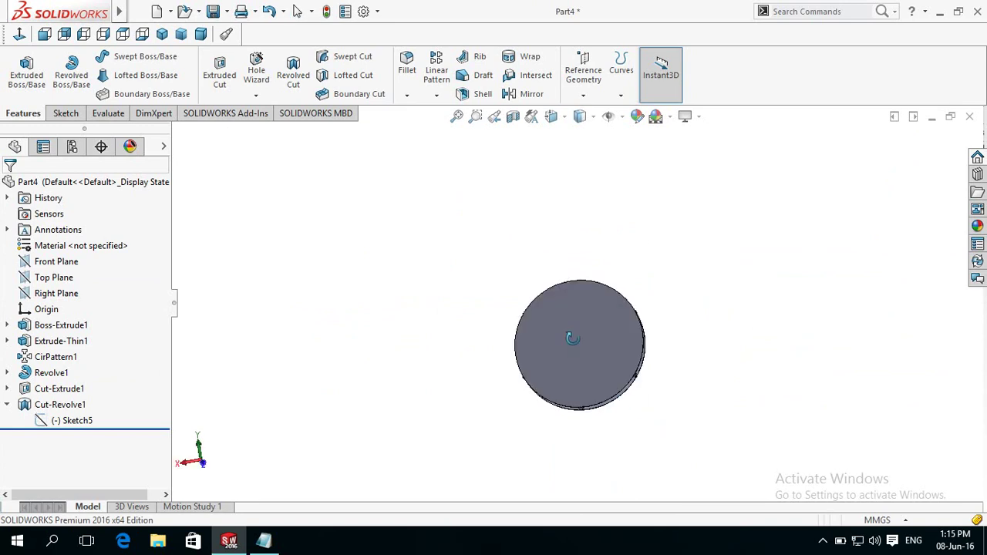
{"action": "left_click", "coordinate": [625, 366]}
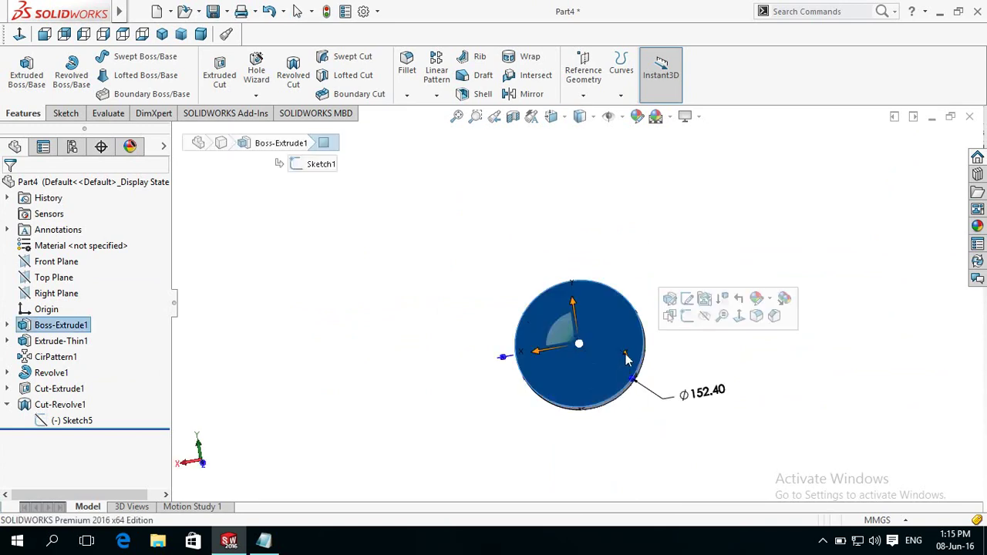
{"action": "left_click", "coordinate": [684, 323]}
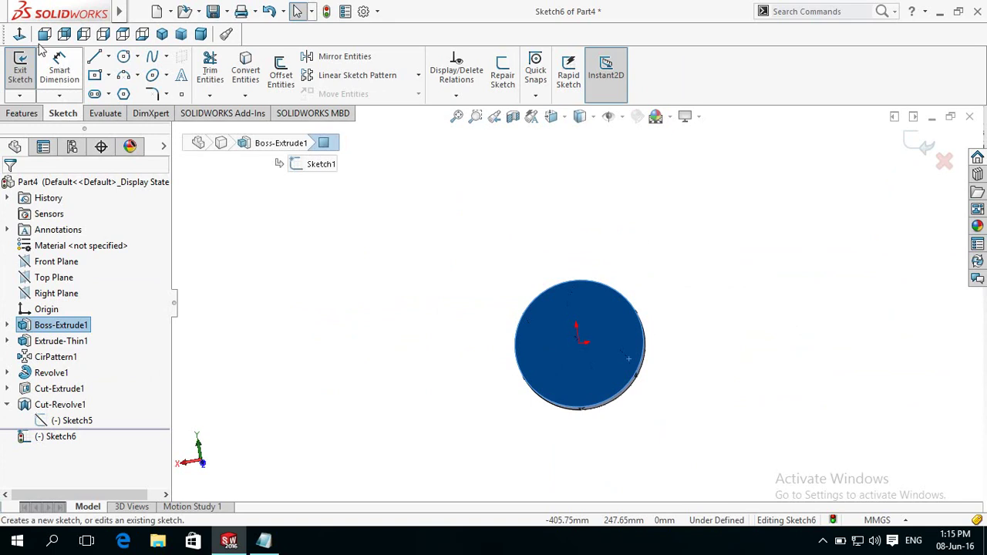
Draw two concentric circles centred on the origin.
{"action": "left_click", "coordinate": [124, 58]}
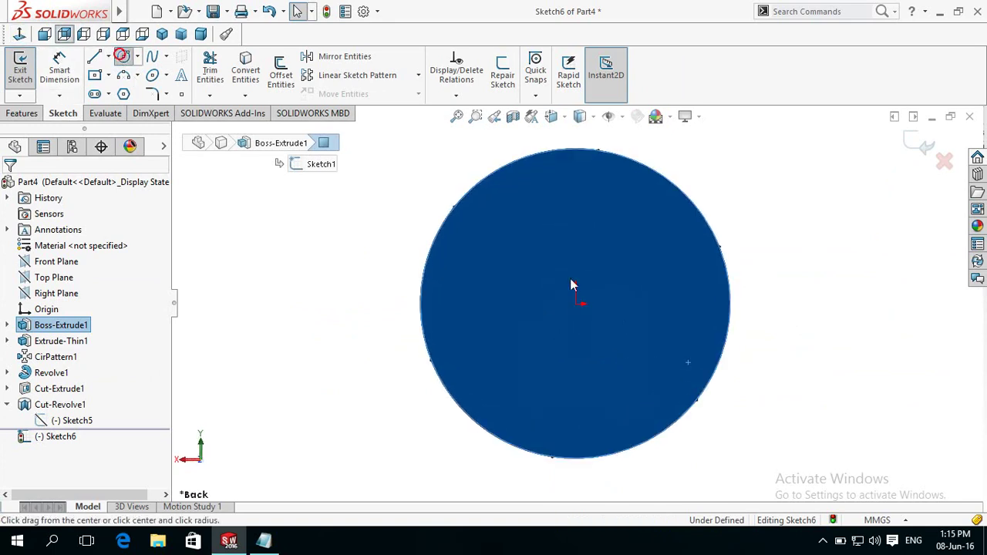
{"action": "left_click", "coordinate": [576, 303]}
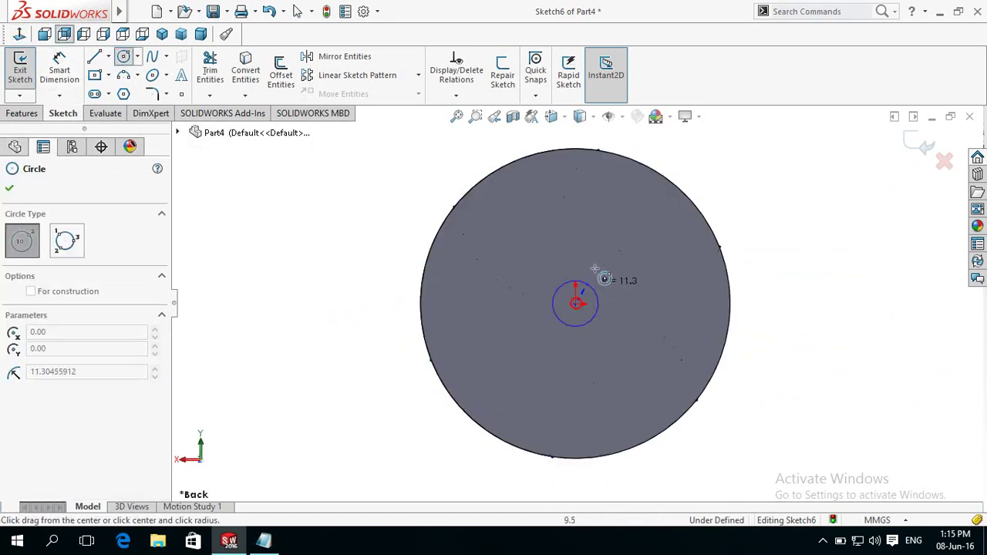
{"action": "left_click", "coordinate": [610, 228]}
{"action": "left_click", "coordinate": [576, 303]}
{"action": "left_click", "coordinate": [580, 266]}
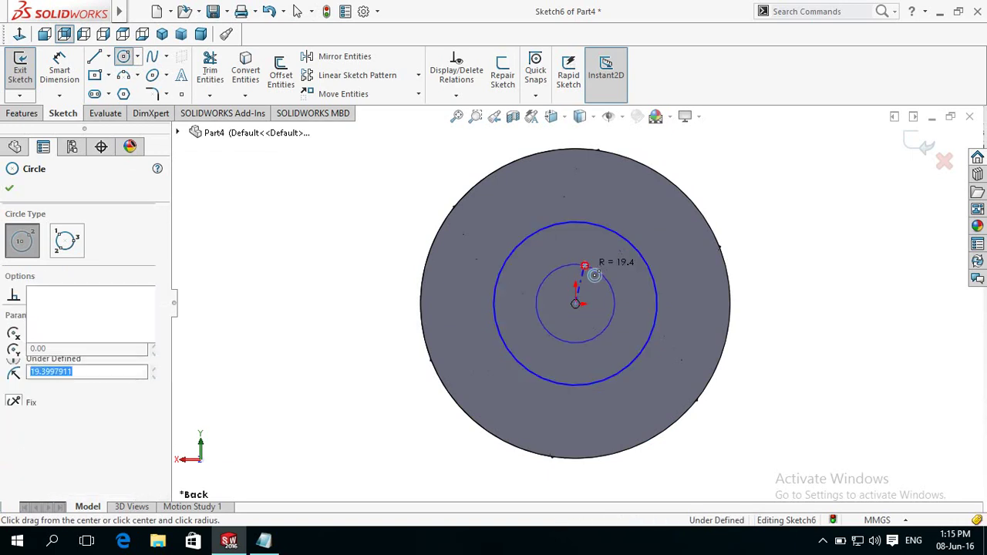
Dimension the outer circle to 40 mm diameter.
{"action": "key", "text": "d"}
{"action": "left_click", "coordinate": [556, 385]}
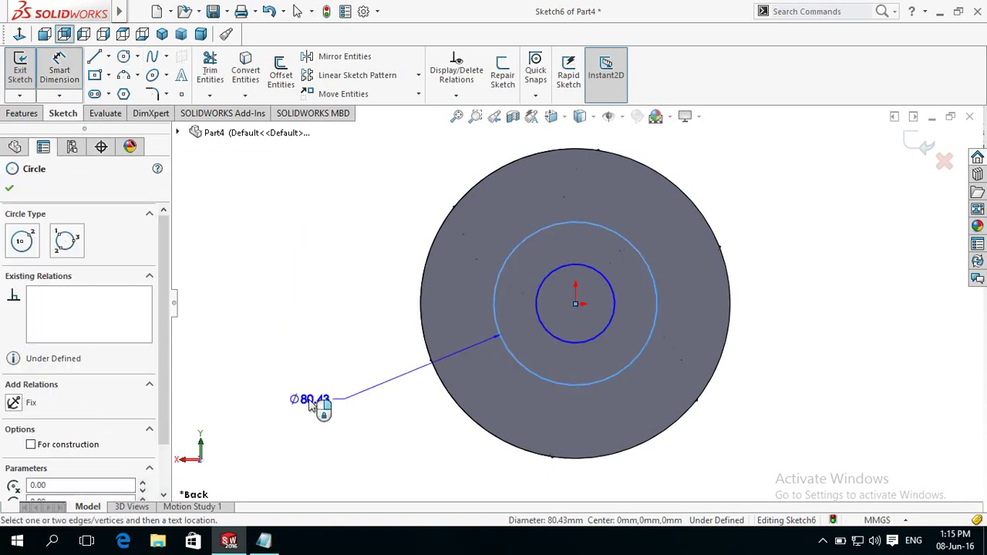
{"action": "left_click", "coordinate": [298, 412]}
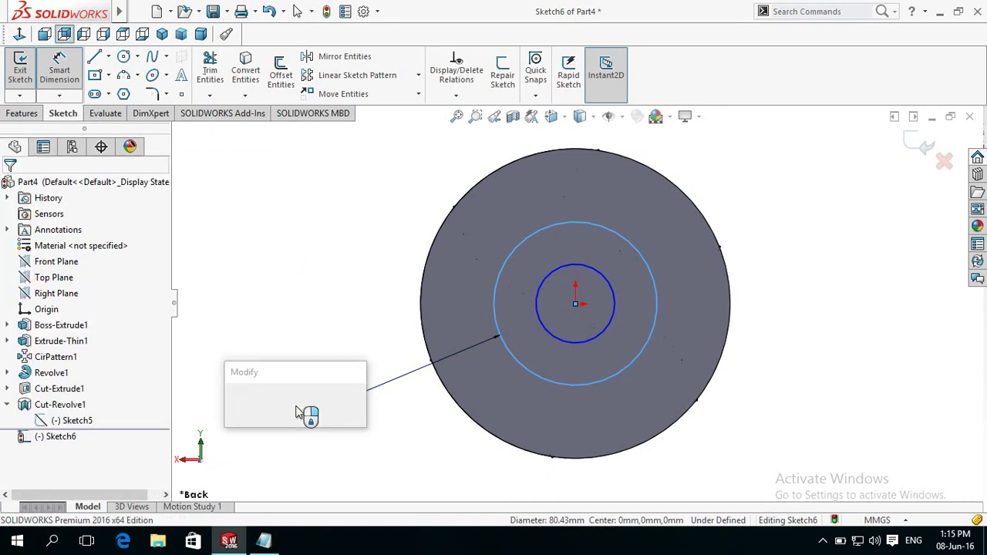
{"action": "type", "text": "40"}
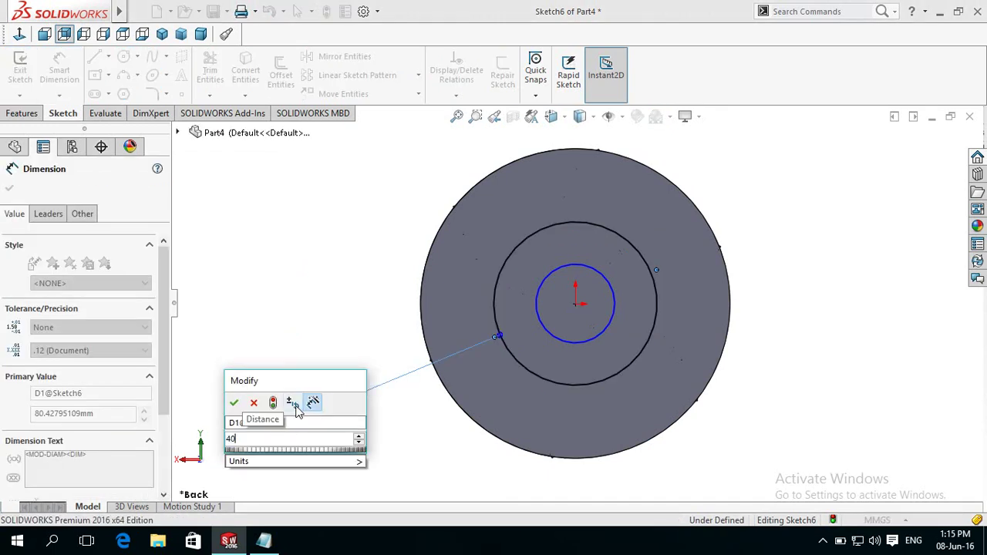
{"action": "key", "text": "Return"}
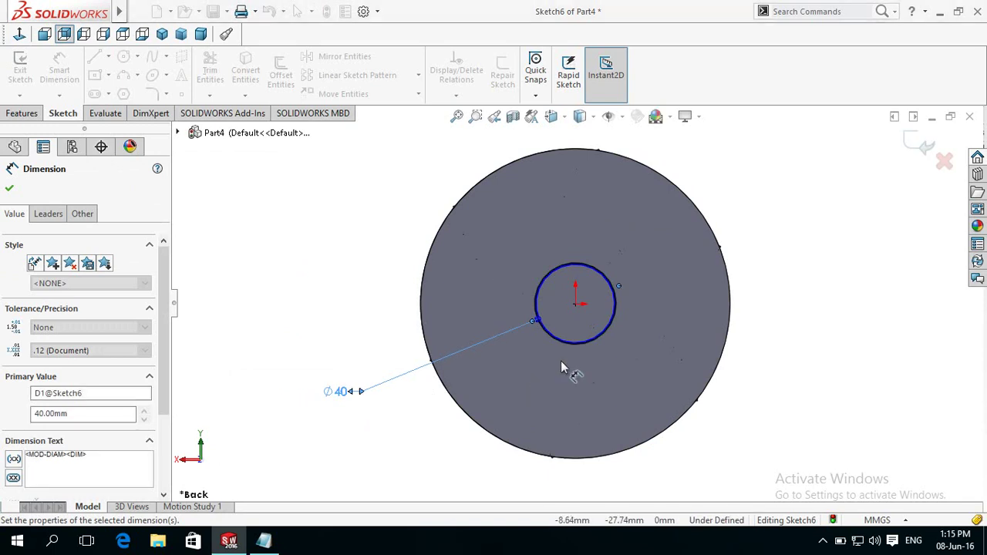
Dimension the inner circle to 30 mm diameter and fit the part in view.
{"action": "scroll", "coordinate": [561, 368], "scroll_direction": "down", "scroll_amount": 3}
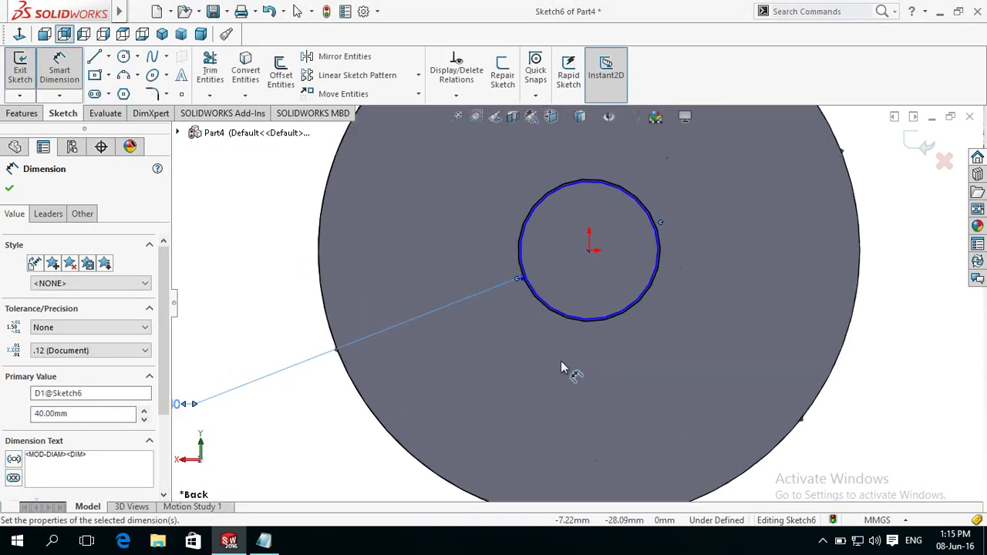
{"action": "left_click", "coordinate": [580, 321]}
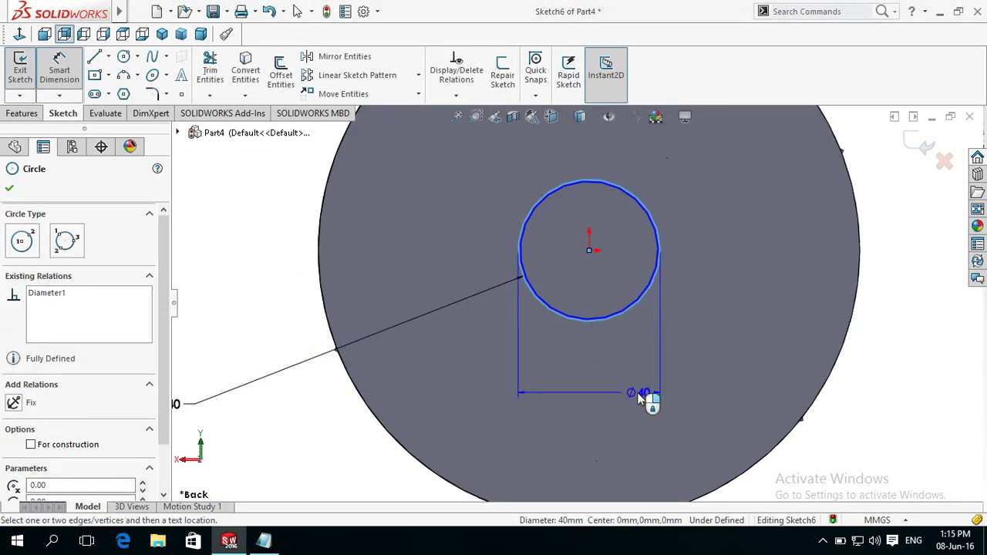
{"action": "key", "text": "Escape"}
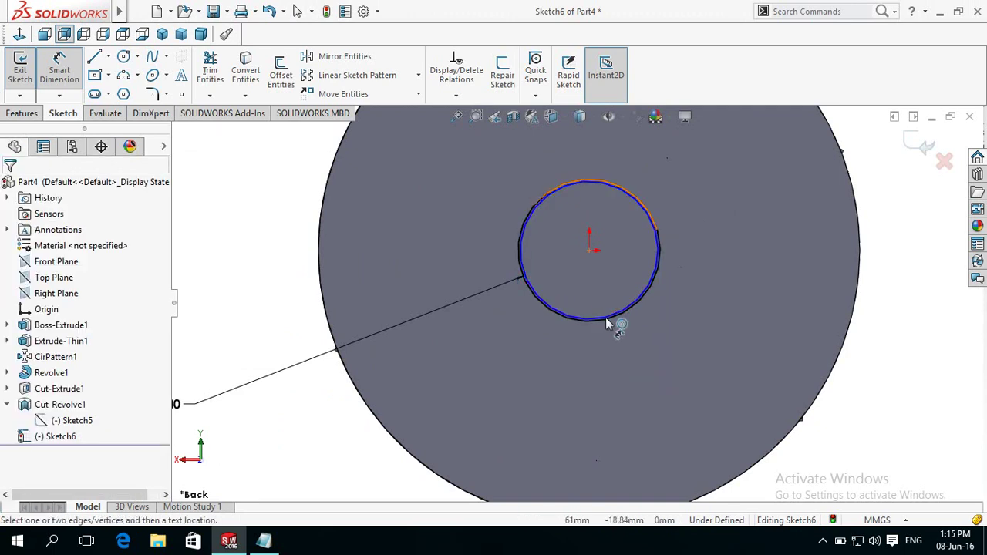
{"action": "left_click", "coordinate": [606, 313]}
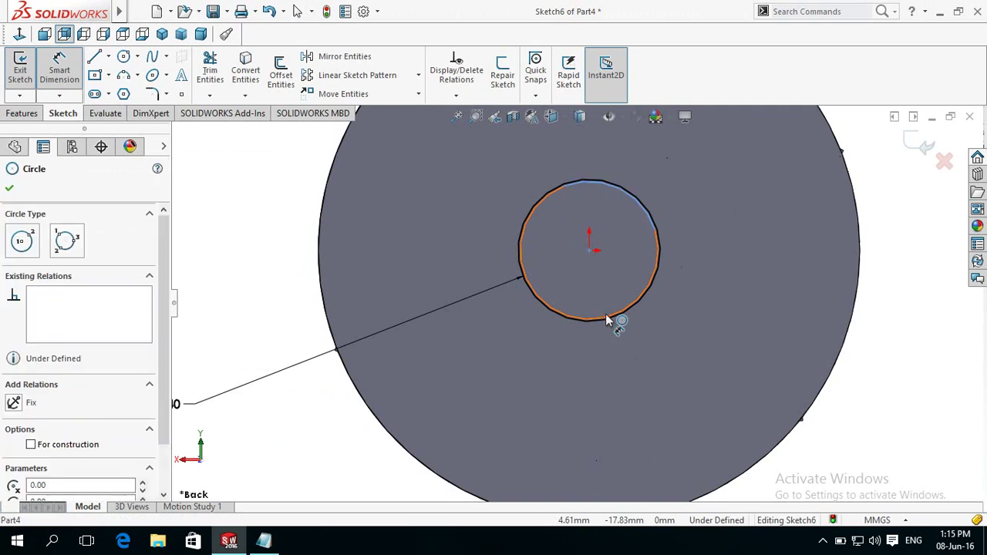
{"action": "left_click", "coordinate": [694, 321]}
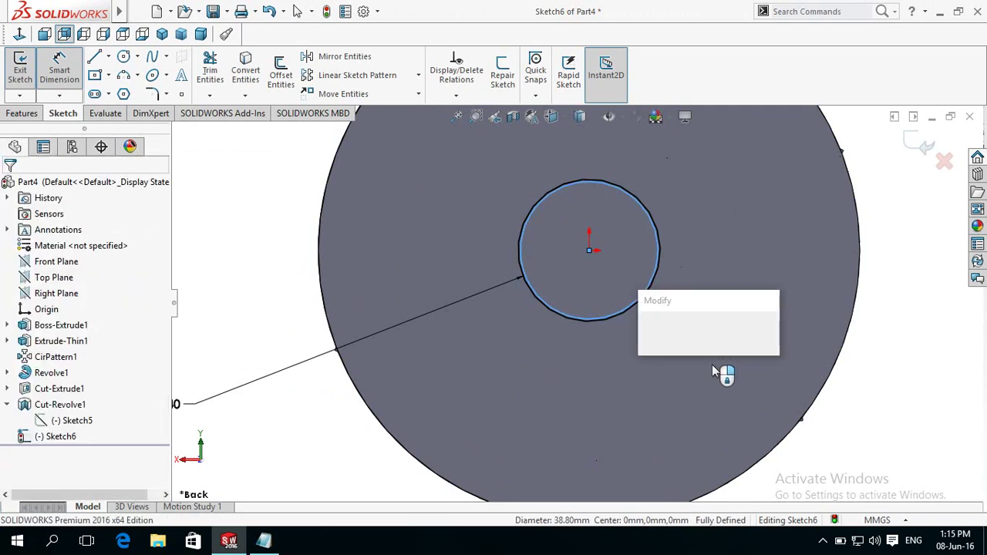
{"action": "type", "text": "30"}
{"action": "key", "text": "Return"}
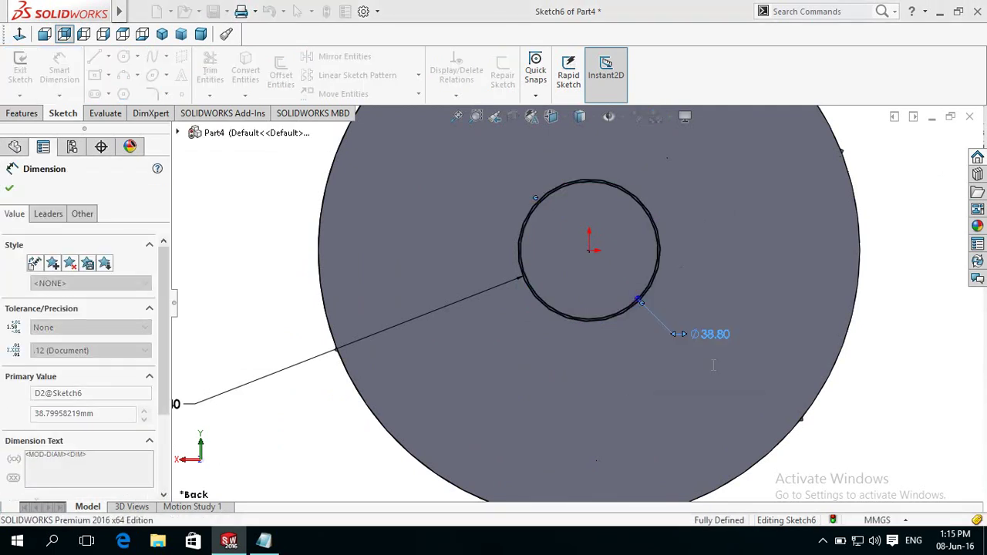
{"action": "key", "text": "f"}
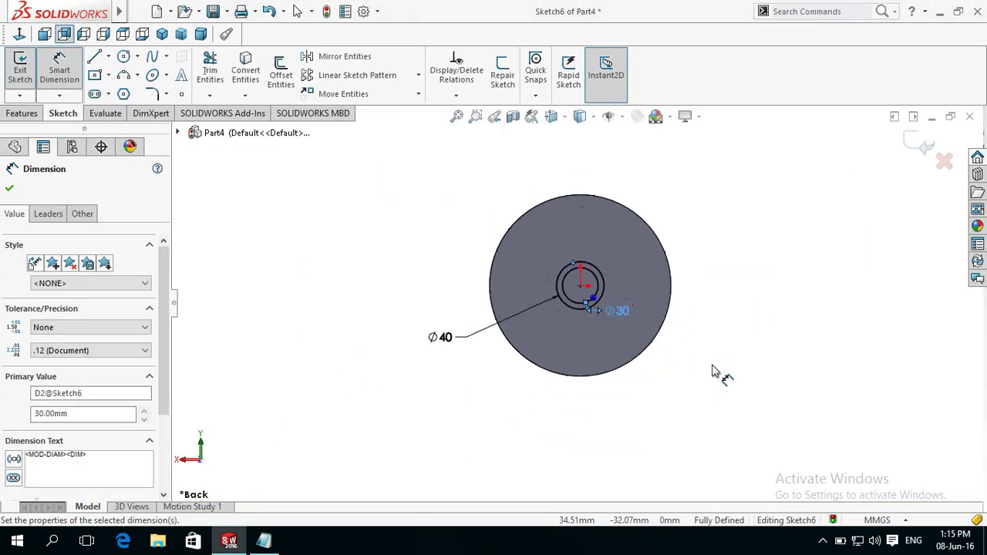
{"action": "left_click", "coordinate": [10, 192]}
Extrude the ring between the circles 25 mm blind, creating Boss-Extrude2.
{"action": "left_click", "coordinate": [21, 114]}
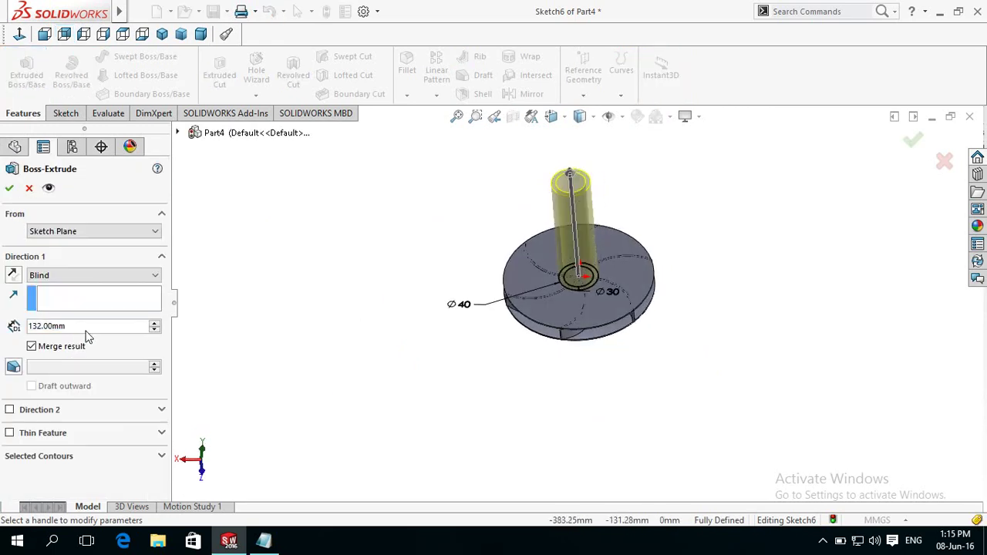
{"action": "type", "text": "25"}
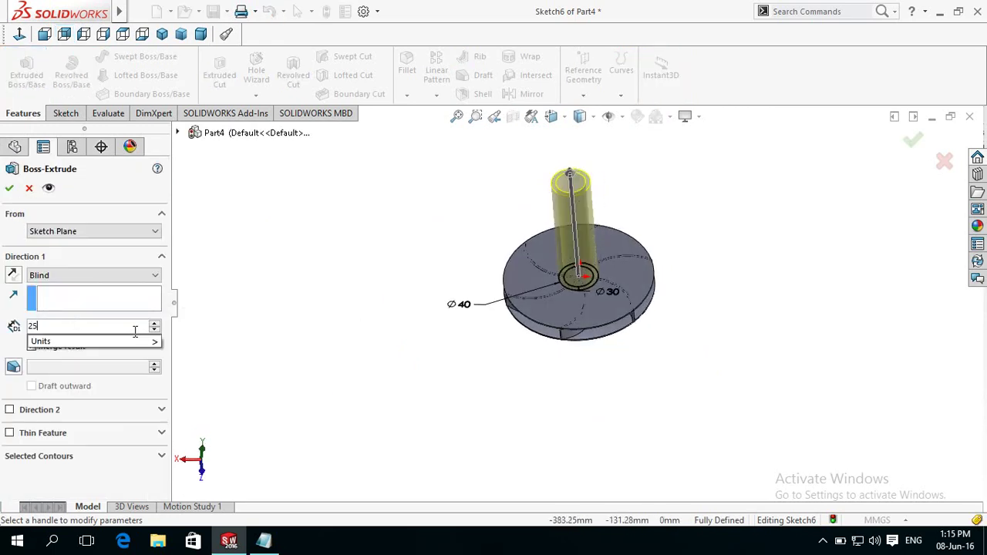
{"action": "left_click", "coordinate": [237, 335]}
{"action": "left_click", "coordinate": [6, 190]}
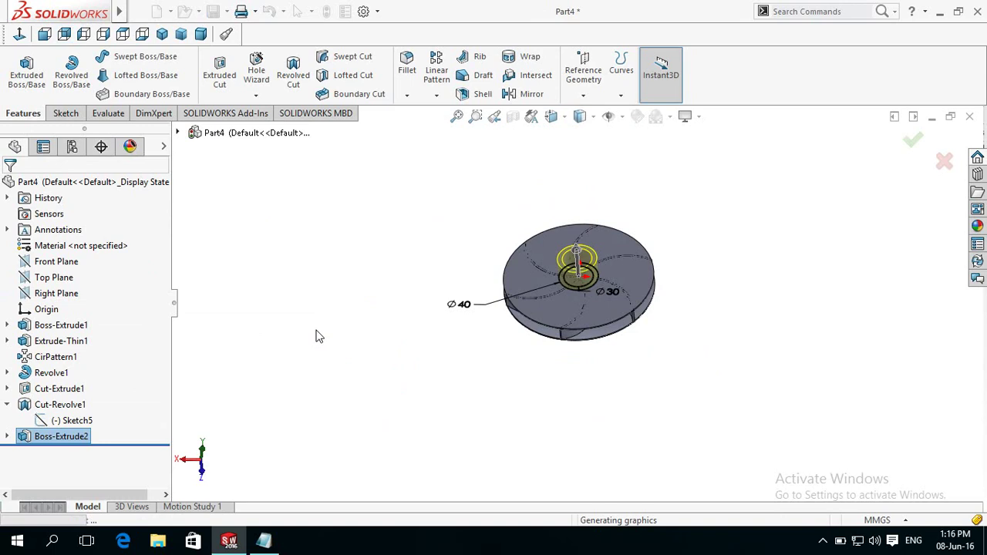
{"action": "left_click", "coordinate": [371, 276]}
Orbit the finished six-blade impeller to a side view showing its hub boss.
{"action": "mouse_move", "coordinate": [368, 309]}
{"action": "middle_mouse_down"}
{"action": "mouse_move", "coordinate": [589, 418]}
{"action": "mouse_move", "coordinate": [365, 372]}
{"action": "mouse_move", "coordinate": [424, 370]}
{"action": "mouse_move", "coordinate": [425, 416]}
{"action": "mouse_move", "coordinate": [489, 417]}
{"action": "mouse_move", "coordinate": [501, 447]}
{"action": "mouse_move", "coordinate": [500, 492]}
{"action": "mouse_move", "coordinate": [424, 493]}
{"action": "mouse_move", "coordinate": [509, 476]}
{"action": "mouse_move", "coordinate": [498, 463]}
{"action": "mouse_move", "coordinate": [470, 467]}
{"action": "mouse_move", "coordinate": [427, 407]}
{"action": "mouse_move", "coordinate": [457, 409]}
{"action": "middle_mouse_up"}
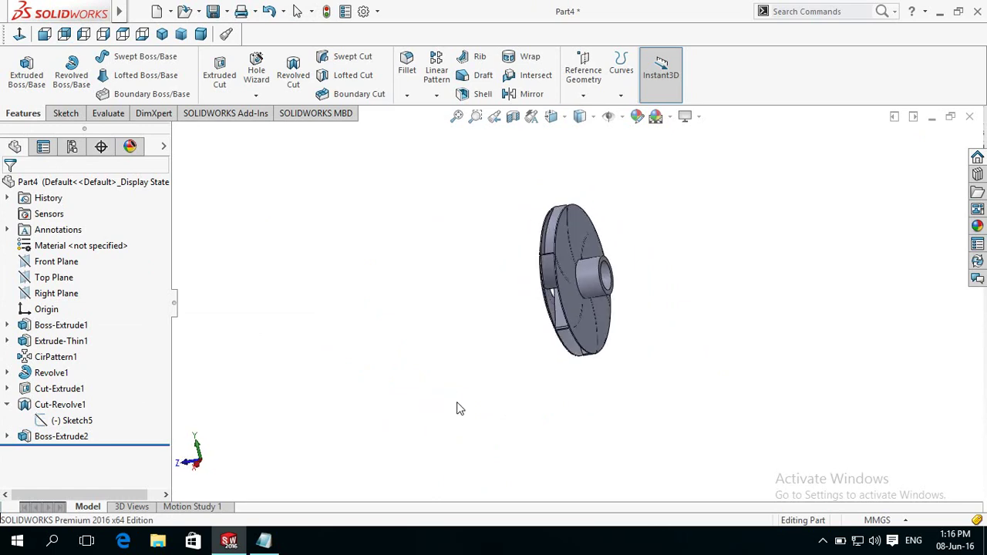
Bring up the closing thank-you message in Notepad.
{"action": "left_click", "coordinate": [275, 549]}
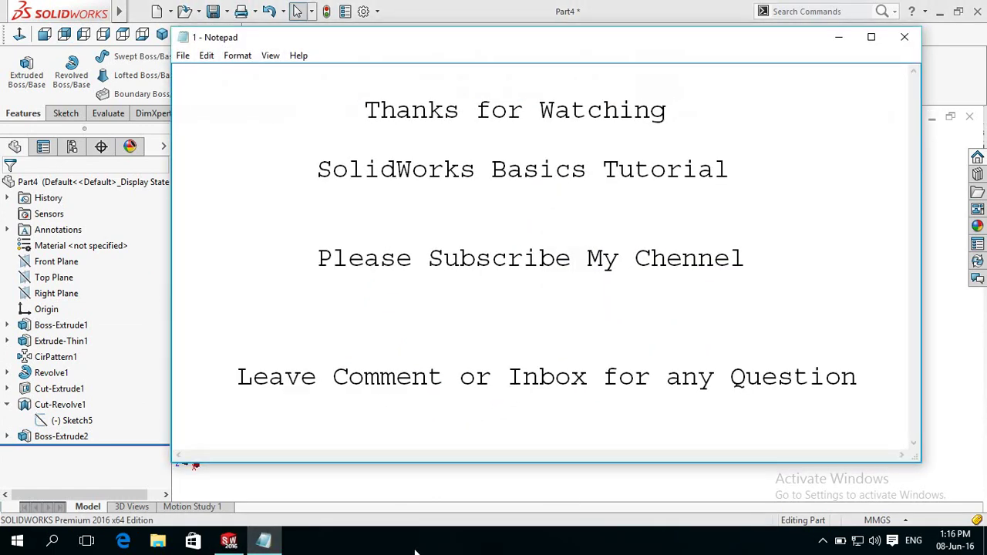